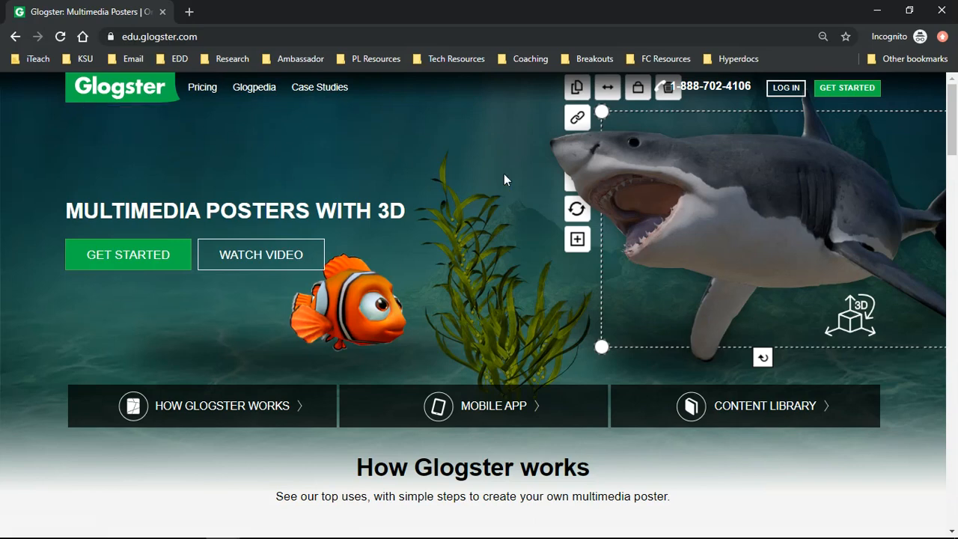
Step: Sign in with the student username and password to reach the dashboard listing the Spring glog
left_click(780, 93)
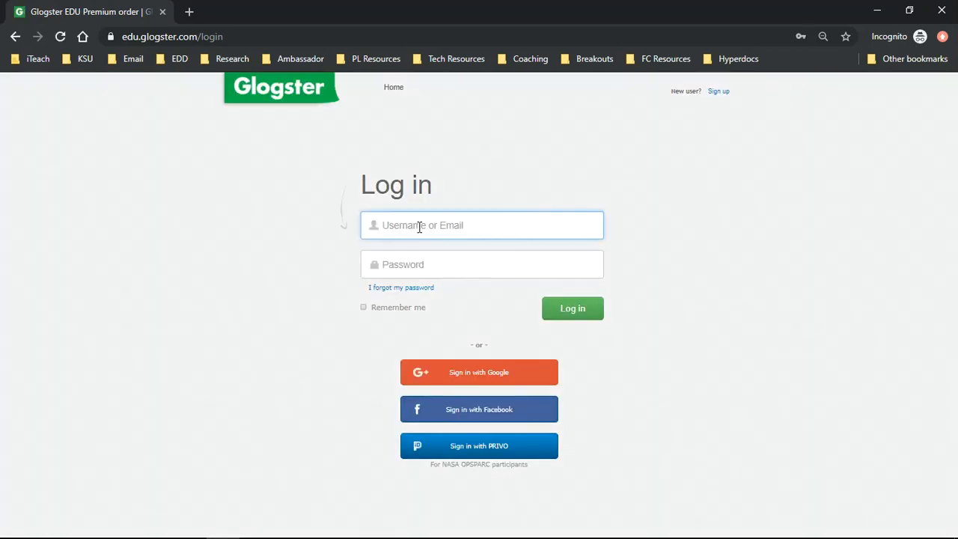
type("Myglog101")
key("Tab")
type("******")
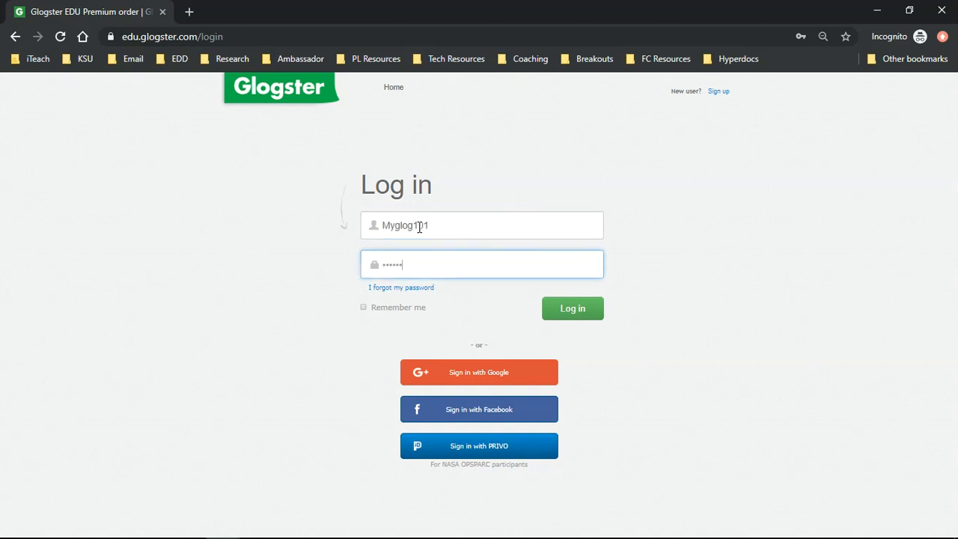
left_click(567, 312)
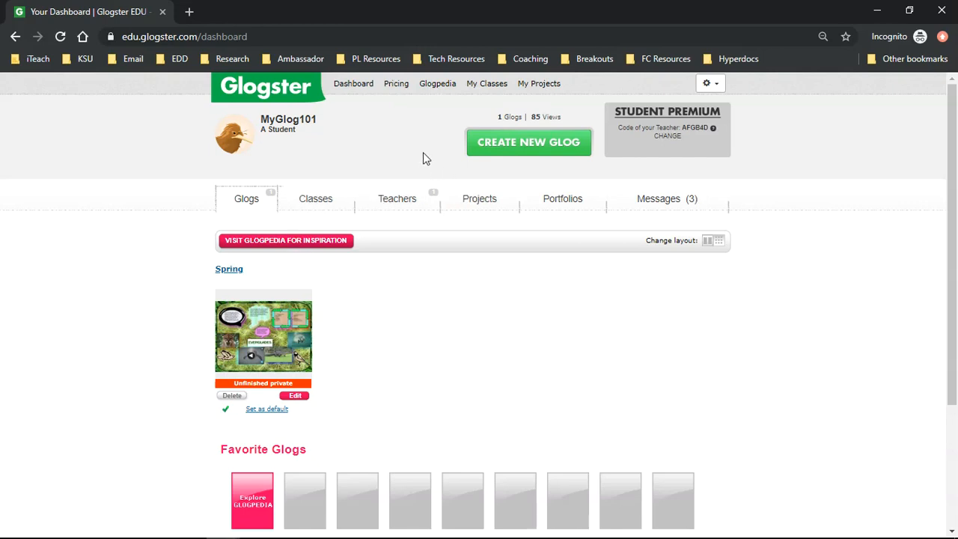
Step: Open the Create new Glog gallery and browse the blank, Personal, Collages and Social Studies templates
left_click(544, 148)
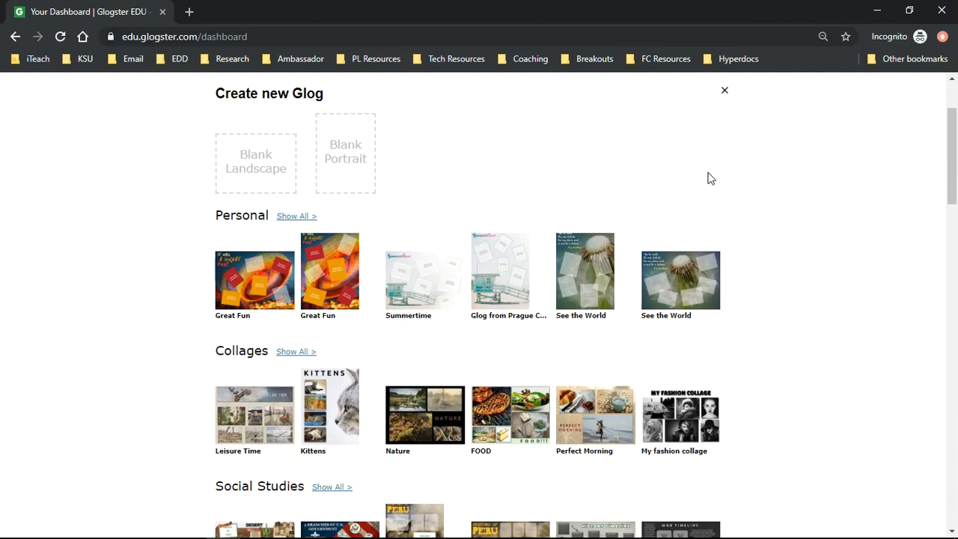
scroll(783, 250, "down", 2)
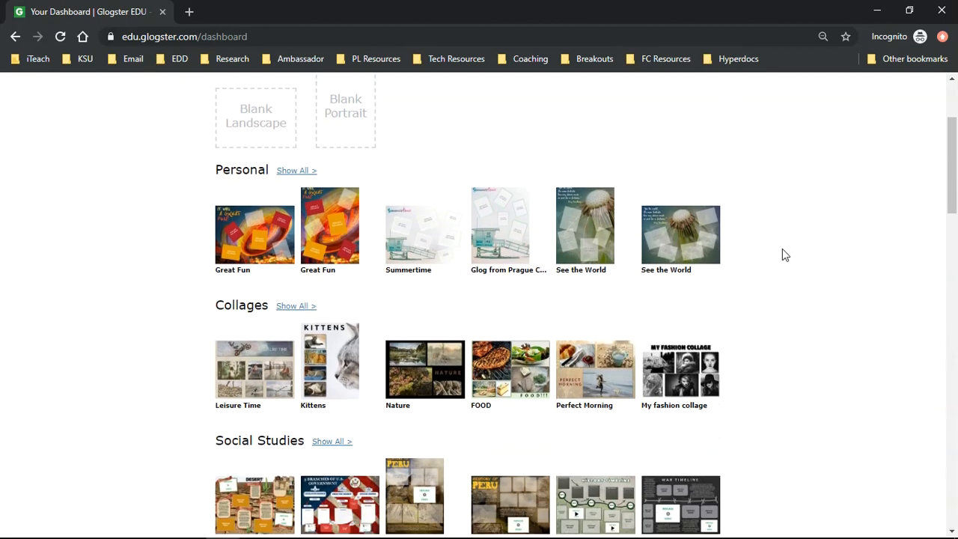
scroll(782, 255, "down", 6)
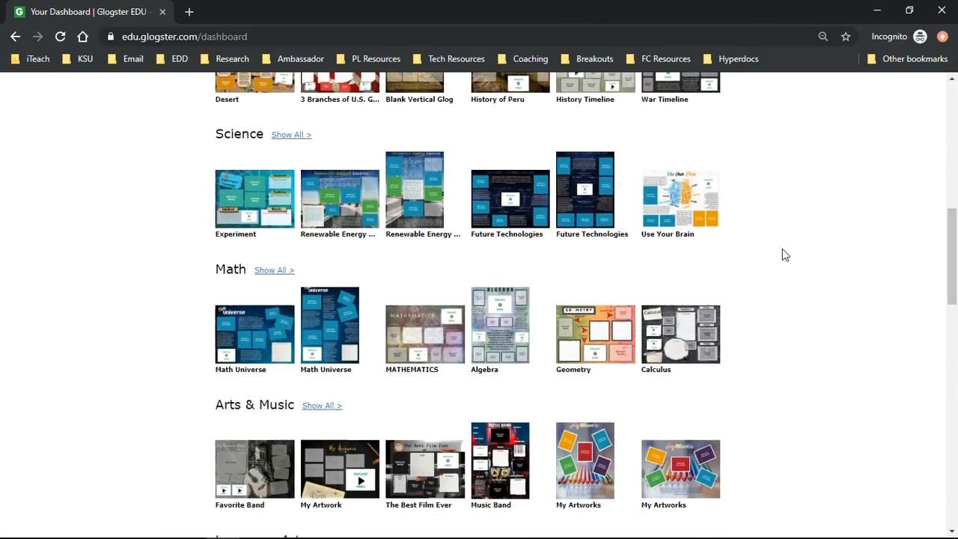
scroll(782, 256, "down", 5)
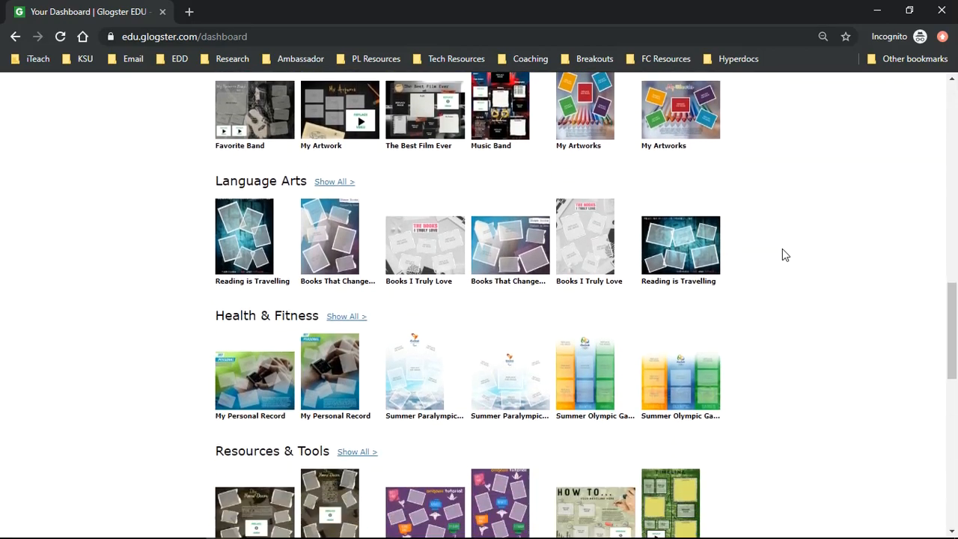
scroll(782, 256, "down", 2)
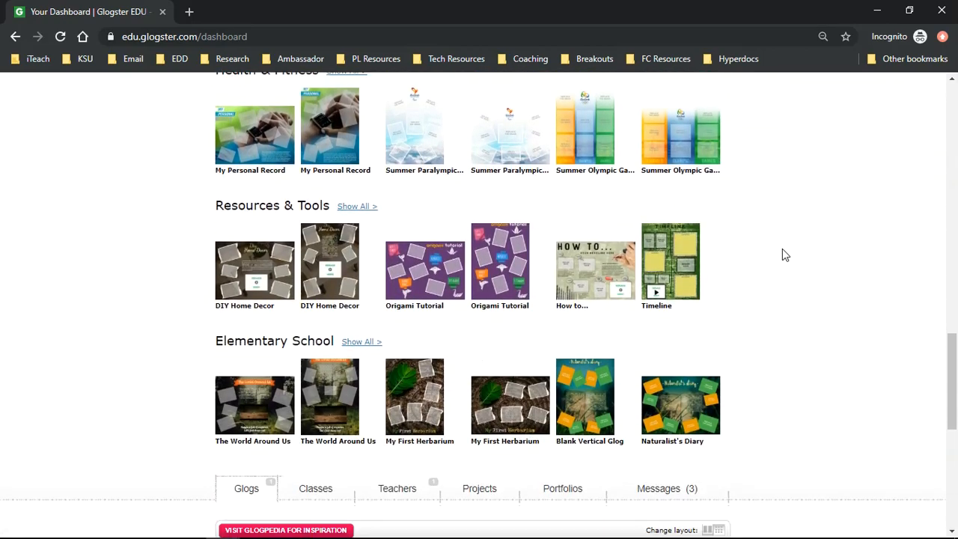
scroll(785, 255, "up", 4)
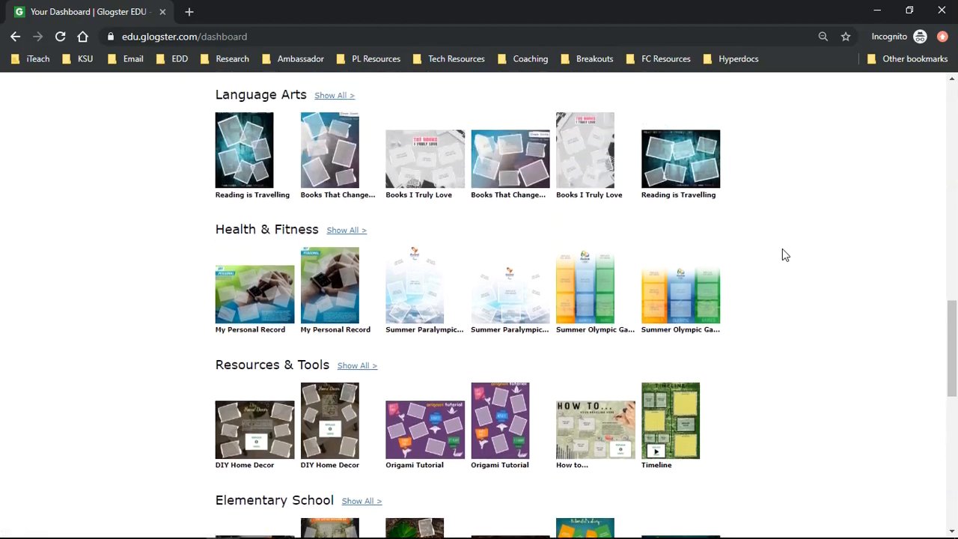
scroll(784, 255, "up", 5)
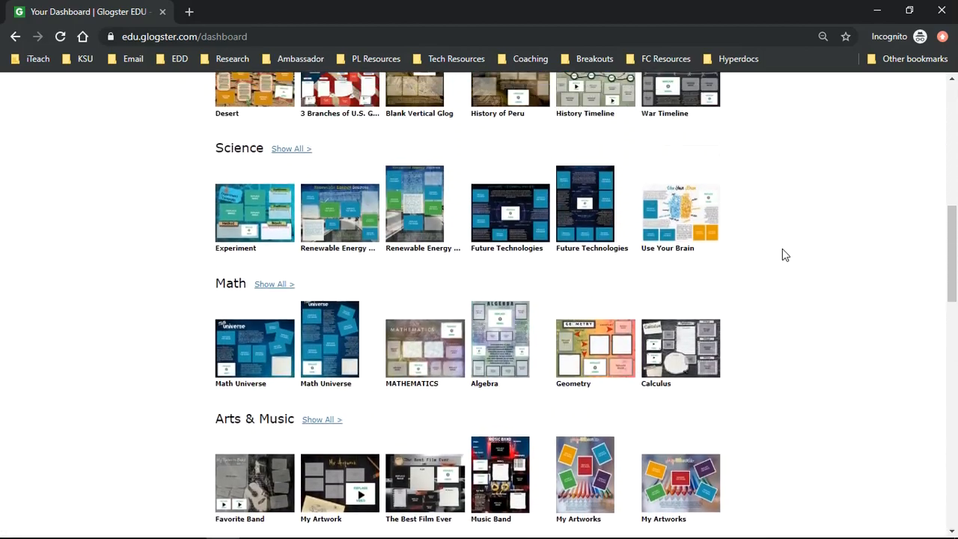
scroll(782, 254, "up", 5)
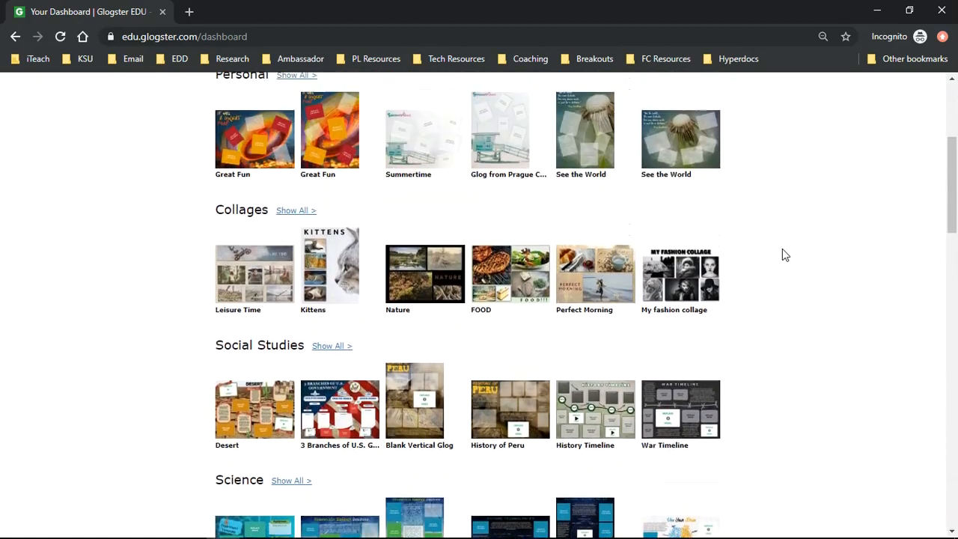
scroll(782, 255, "up", 1)
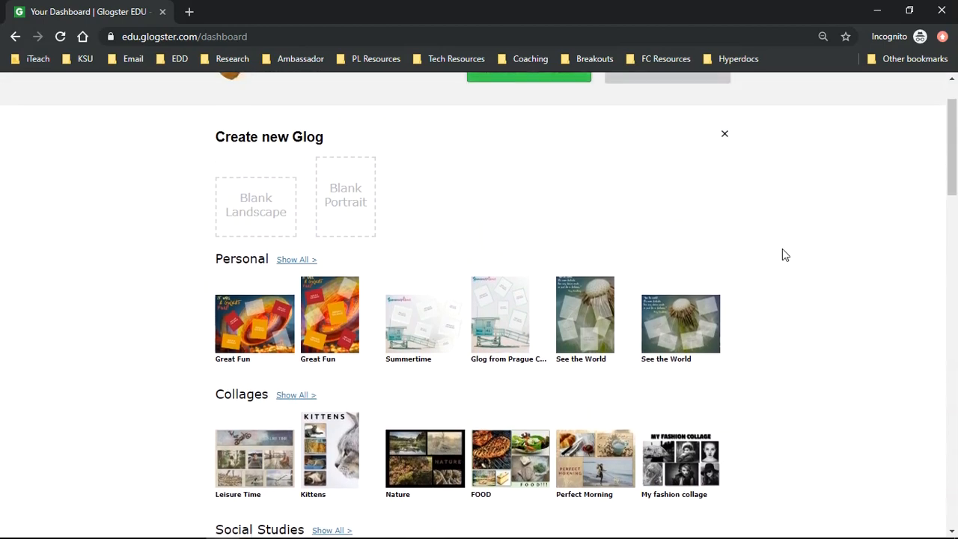
scroll(783, 254, "down", 1)
mouse_move(255, 296)
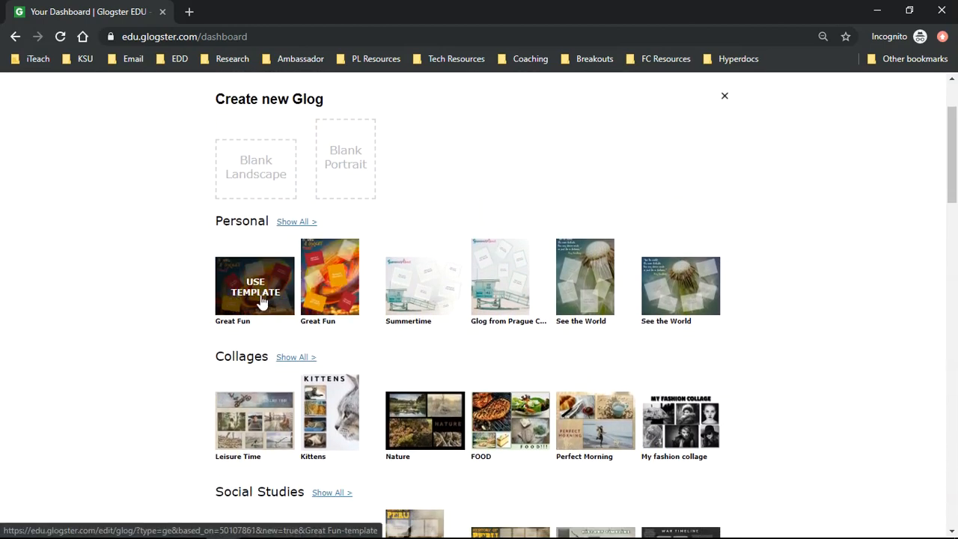
mouse_move(338, 270)
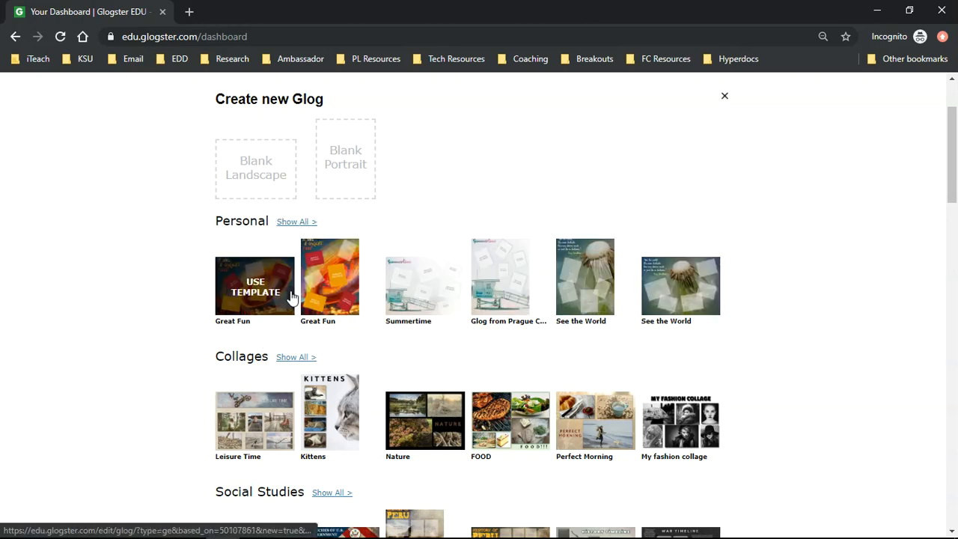
Step: Show all Personal templates and start a new glog from the Our Summer template
left_click(296, 224)
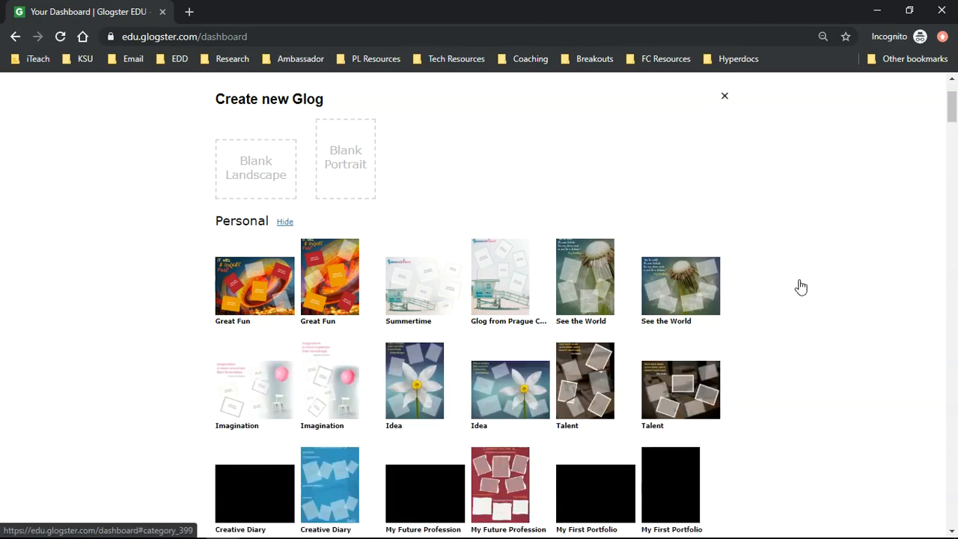
scroll(800, 287, "down", 5)
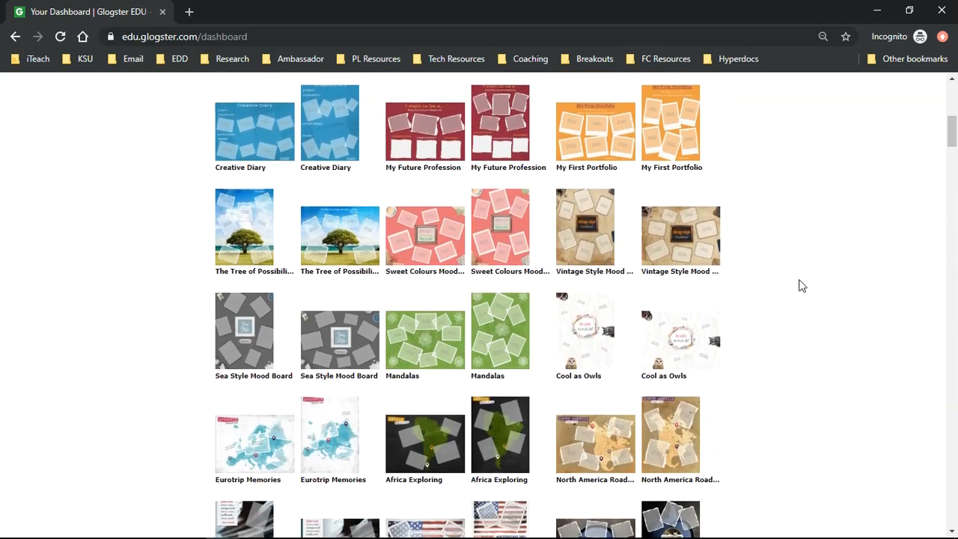
scroll(801, 286, "down", 2)
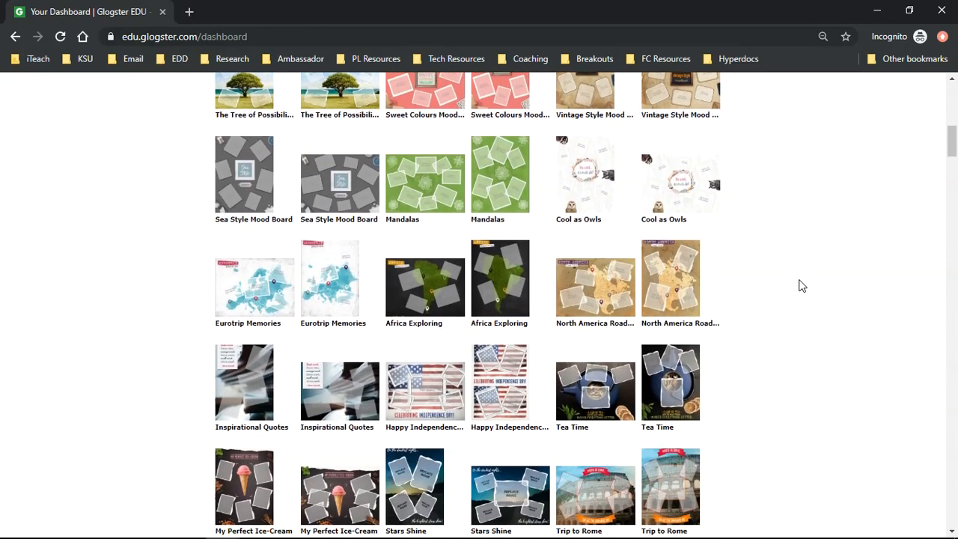
scroll(801, 286, "down", 3)
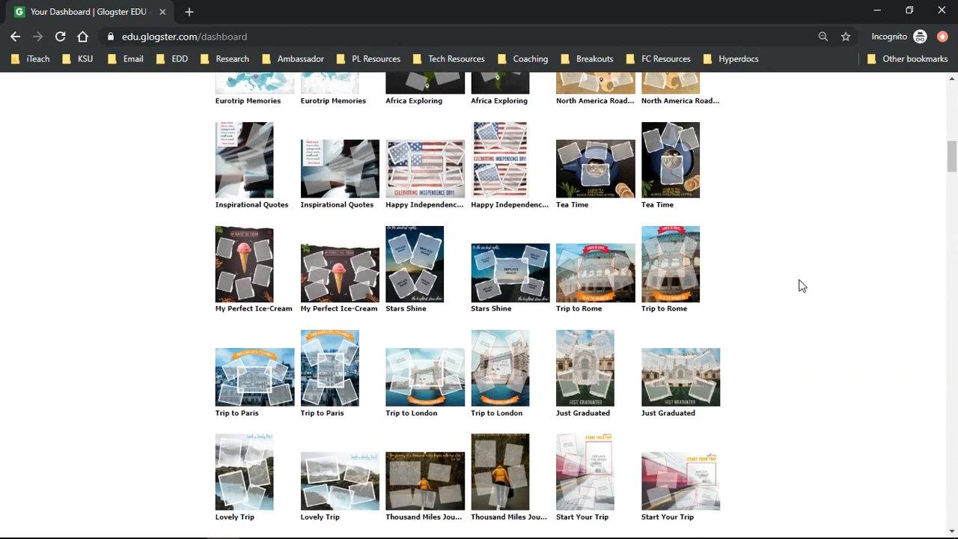
scroll(800, 286, "down", 1)
scroll(800, 286, "down", 1)
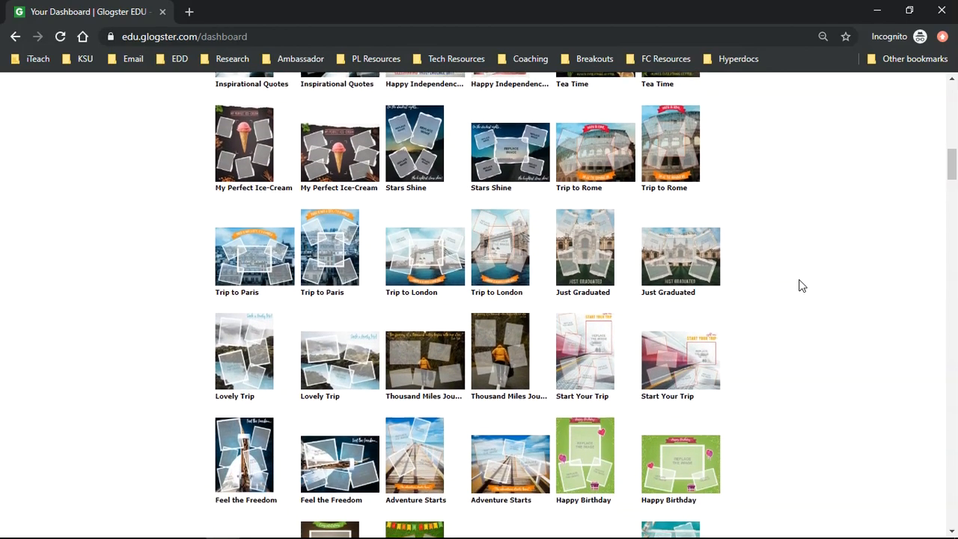
scroll(801, 286, "down", 3)
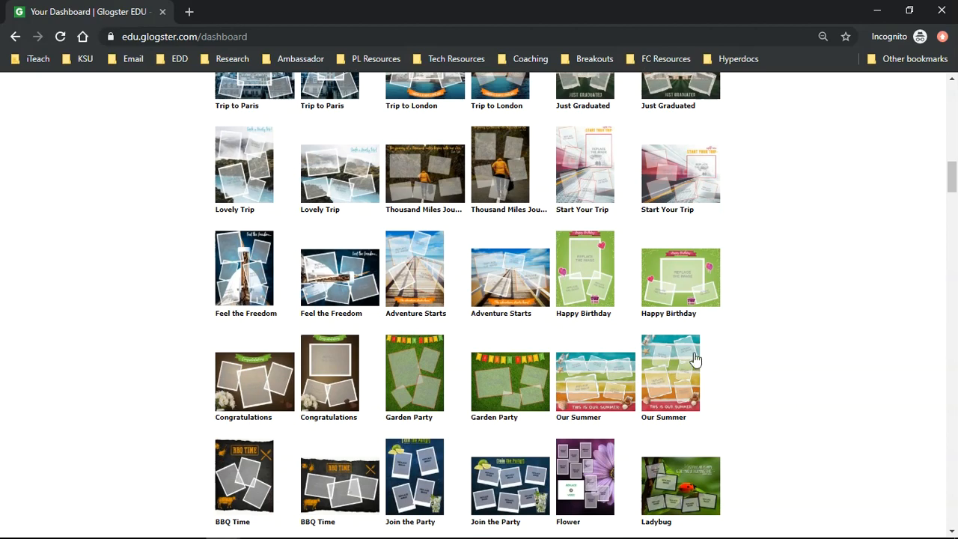
mouse_move(608, 383)
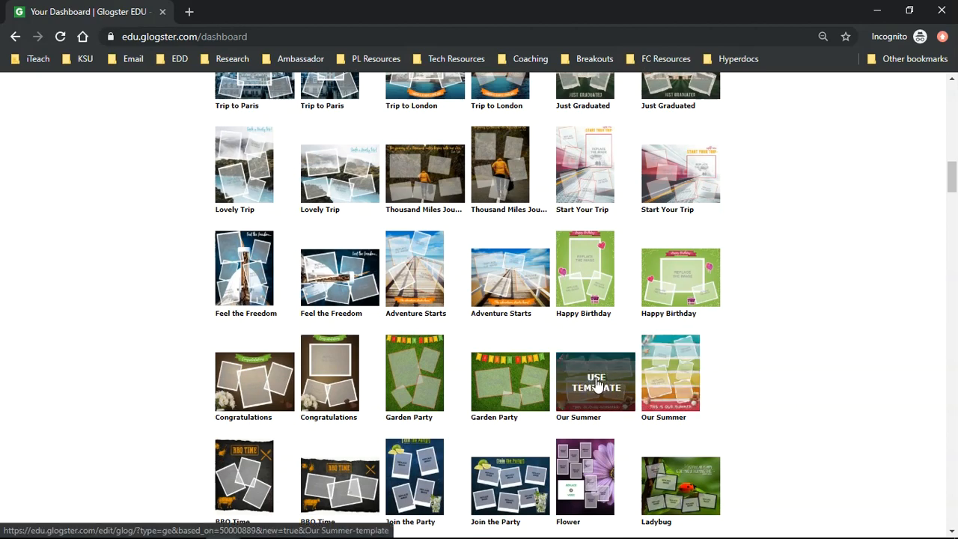
left_click(597, 385)
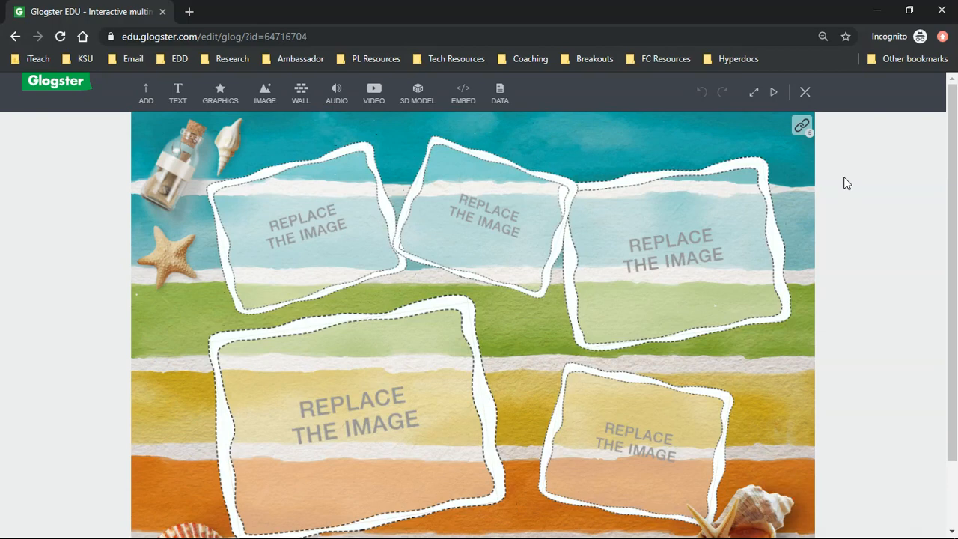
scroll(844, 184, "down", 1)
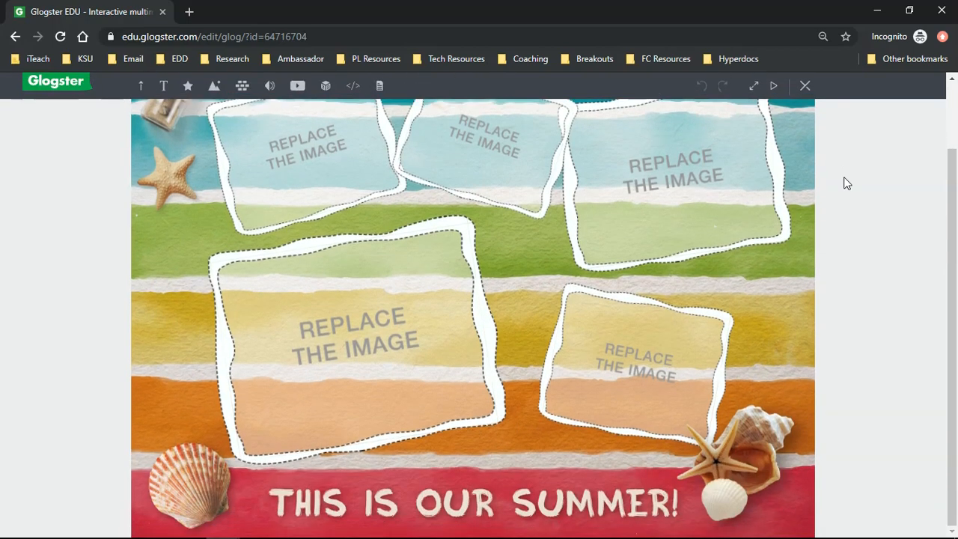
scroll(844, 184, "up", 1)
scroll(844, 184, "down", 1)
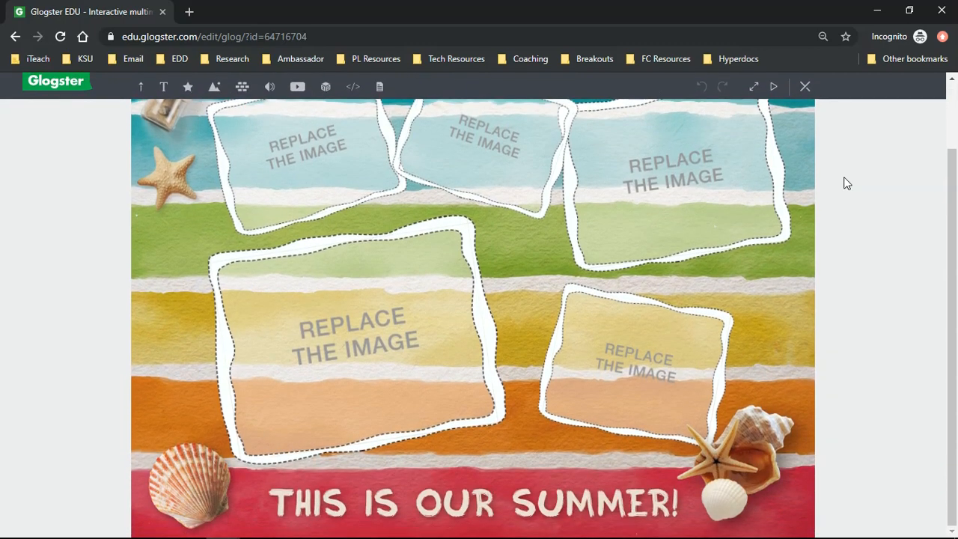
scroll(844, 184, "up", 1)
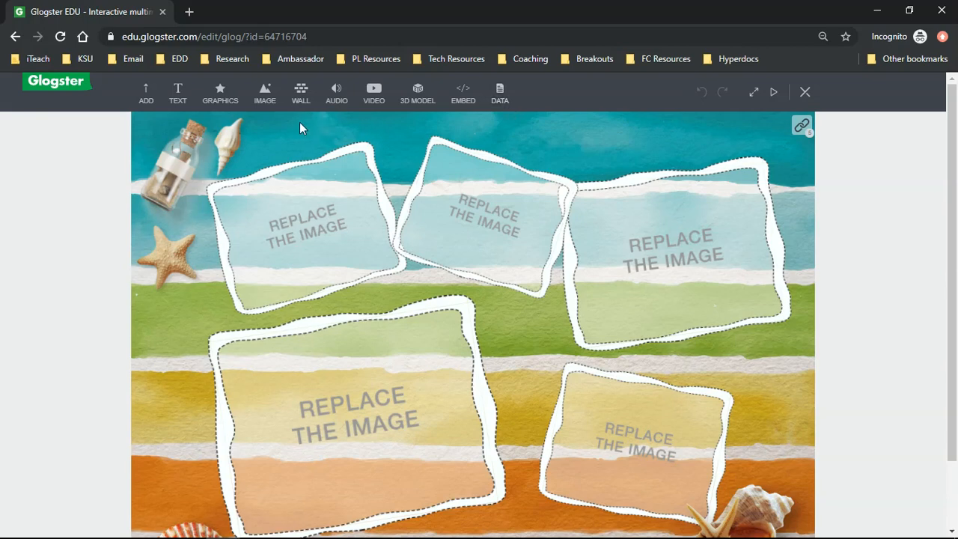
Step: Replace the top-left frame's picture with the manatee photo
left_click(301, 217)
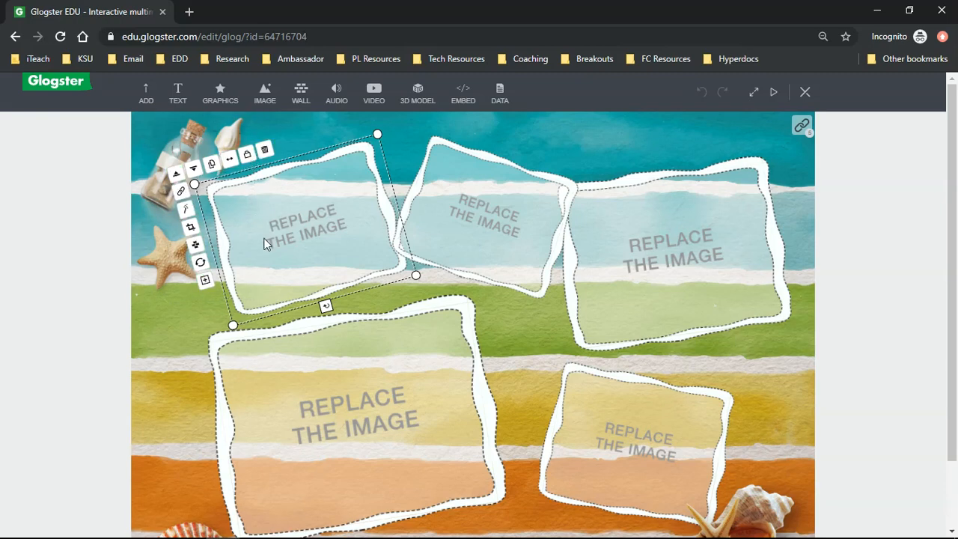
left_click(200, 263)
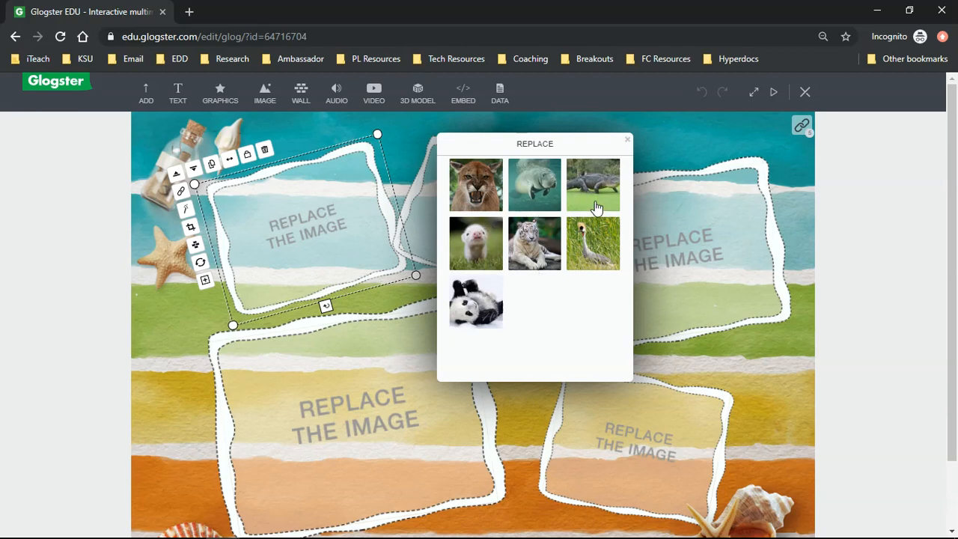
left_click(533, 195)
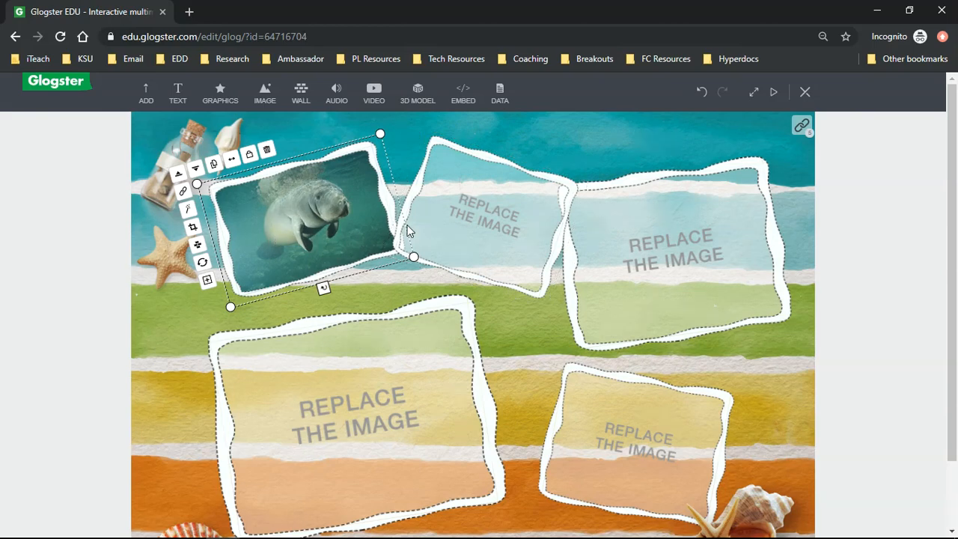
Step: Put the crane photo into the top-right frame and bring up its effects settings
left_click(658, 240)
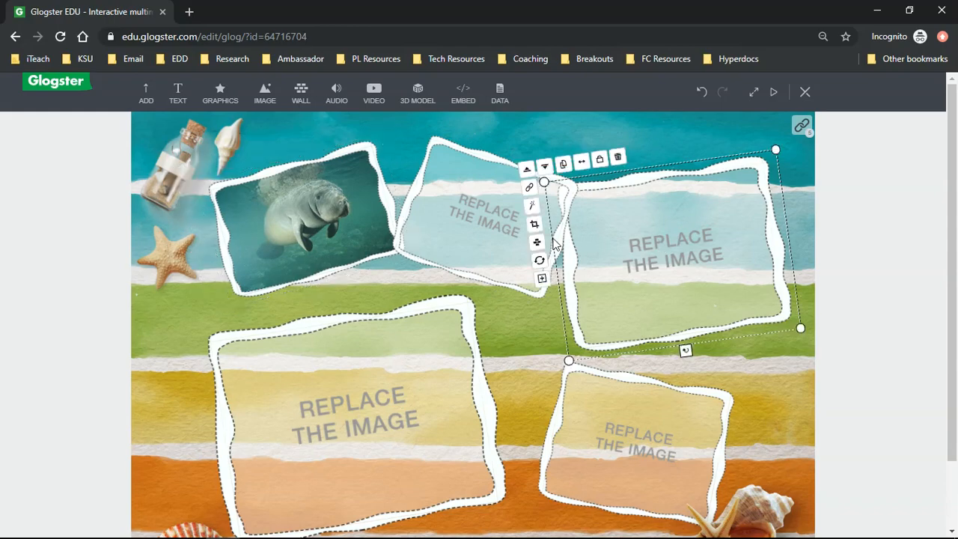
left_click(540, 261)
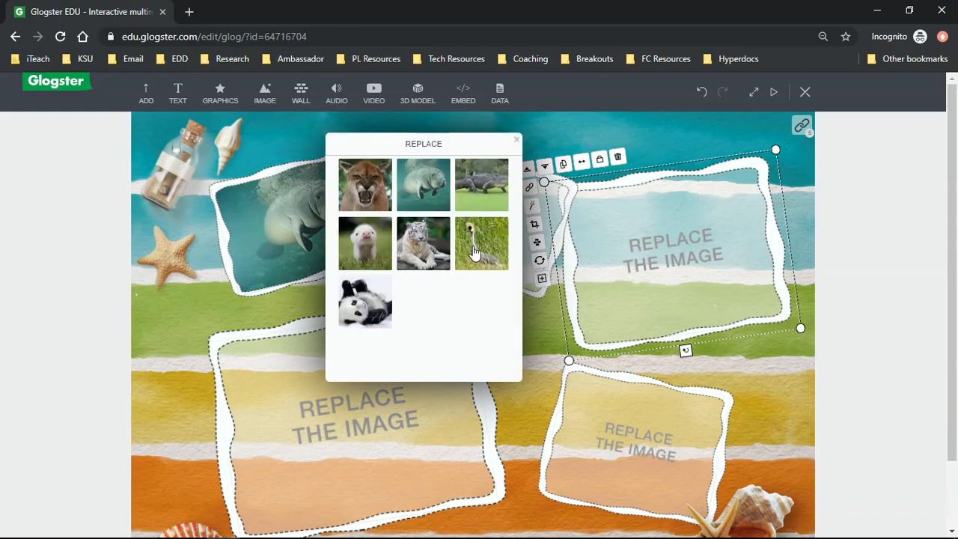
left_click(473, 251)
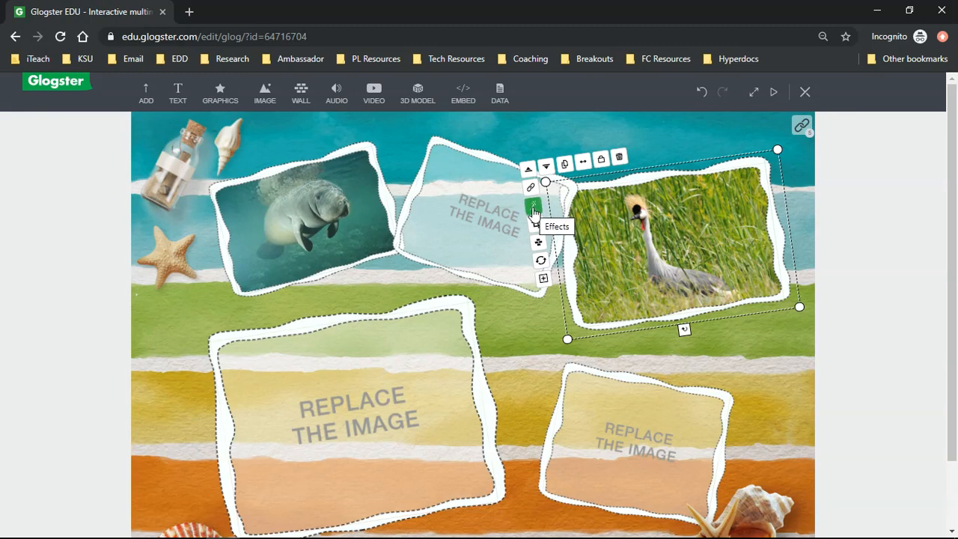
left_click(534, 210)
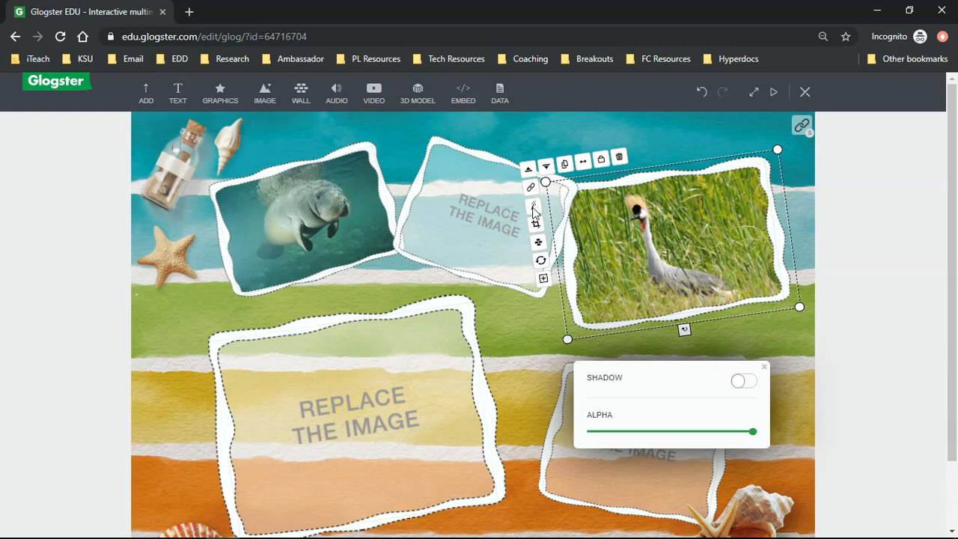
Step: Give the crane photo an orange-red shadow using the largest shadow preset
left_click(745, 382)
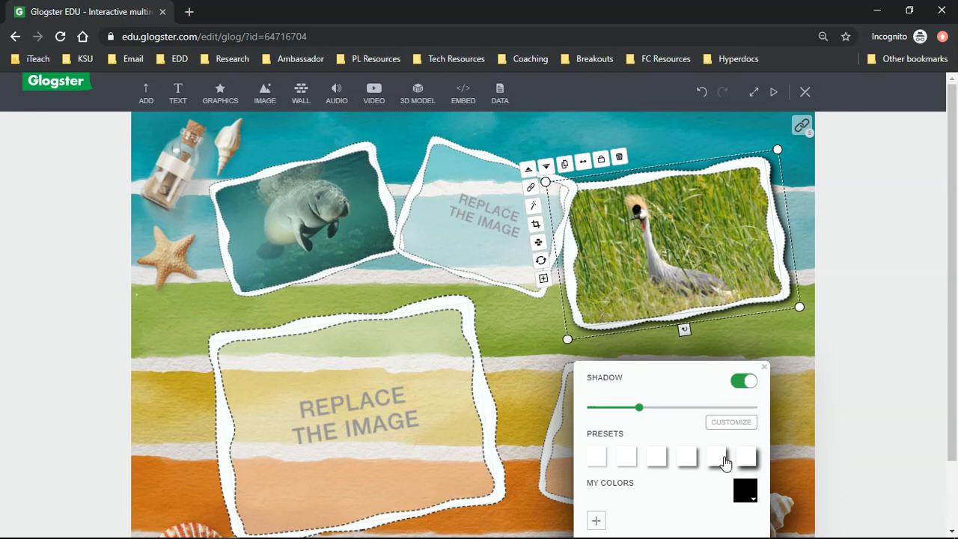
left_click(747, 491)
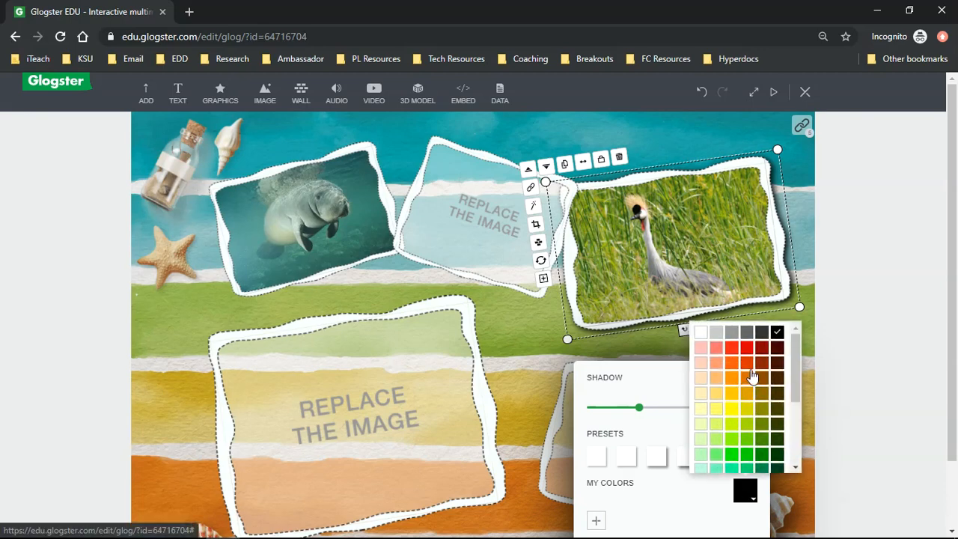
left_click(748, 364)
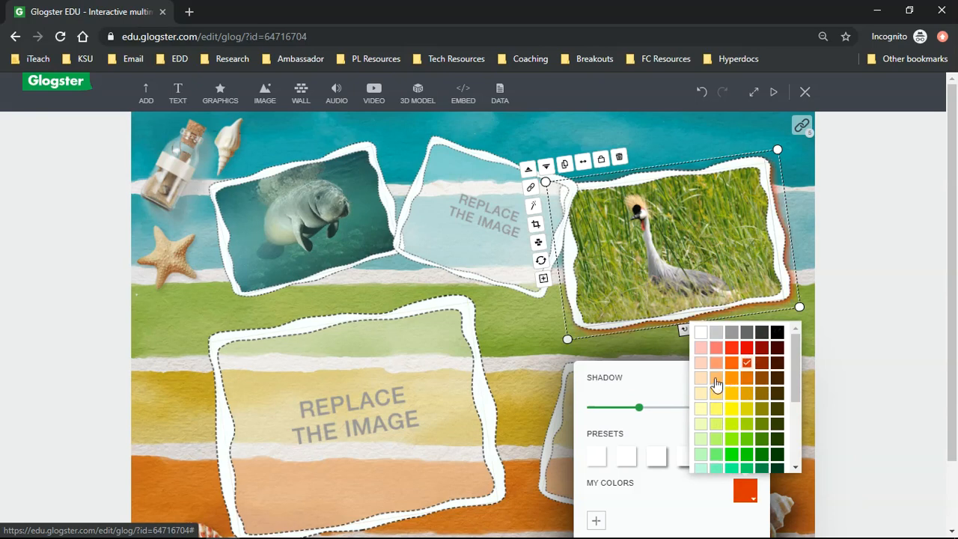
left_click(652, 400)
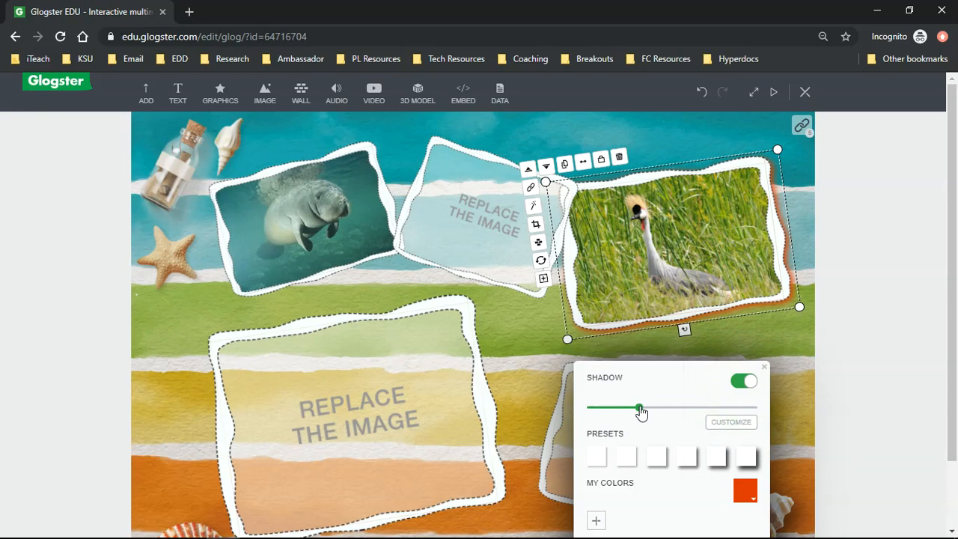
left_click(702, 409)
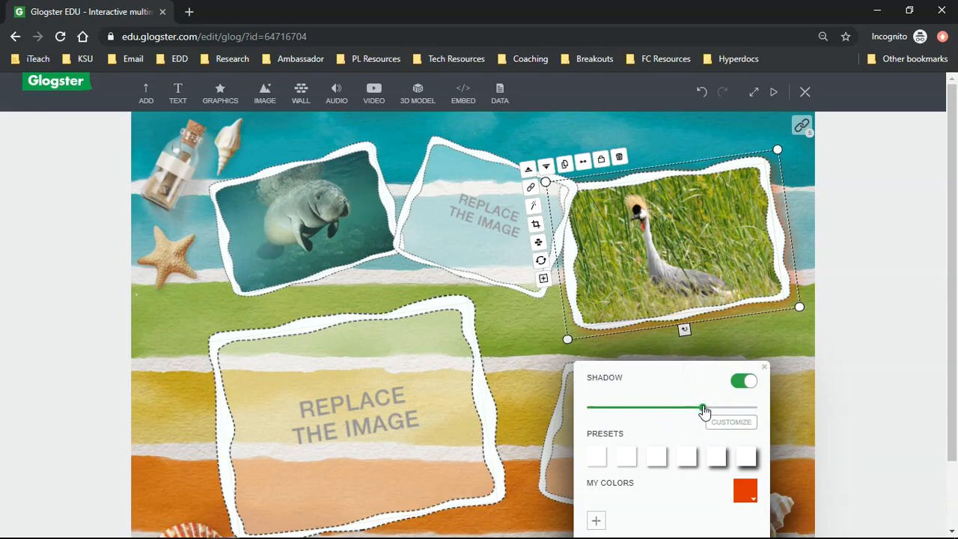
left_click_drag(703, 409, 635, 409)
left_click(745, 459)
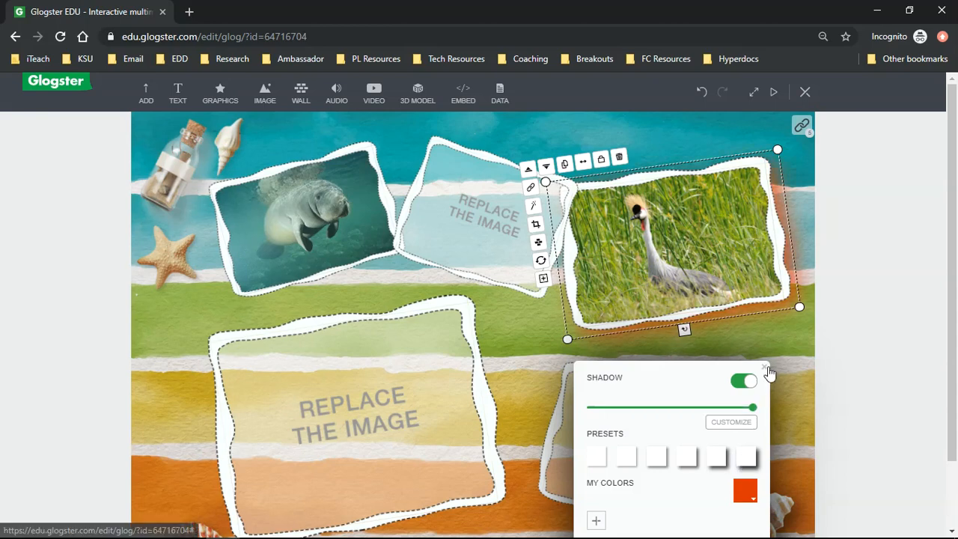
left_click(764, 370)
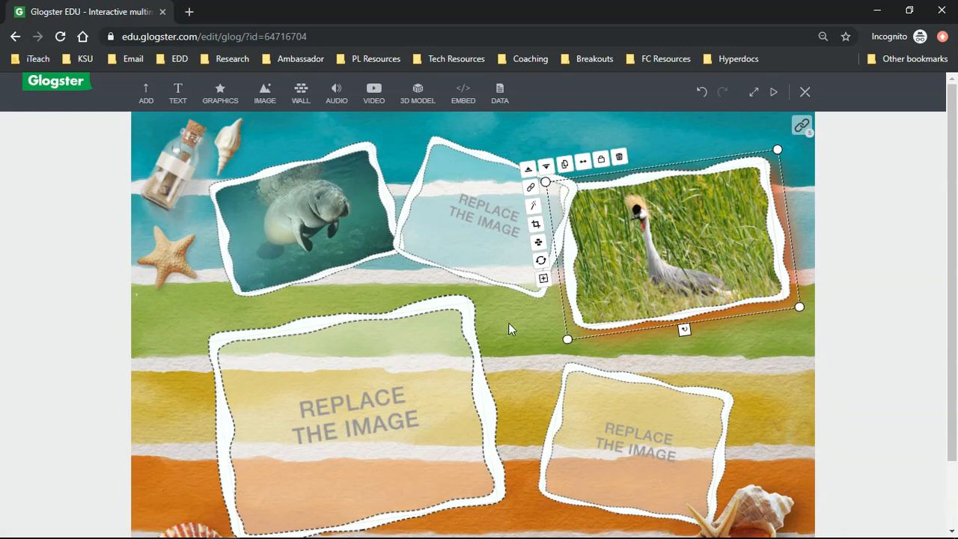
left_click(544, 281)
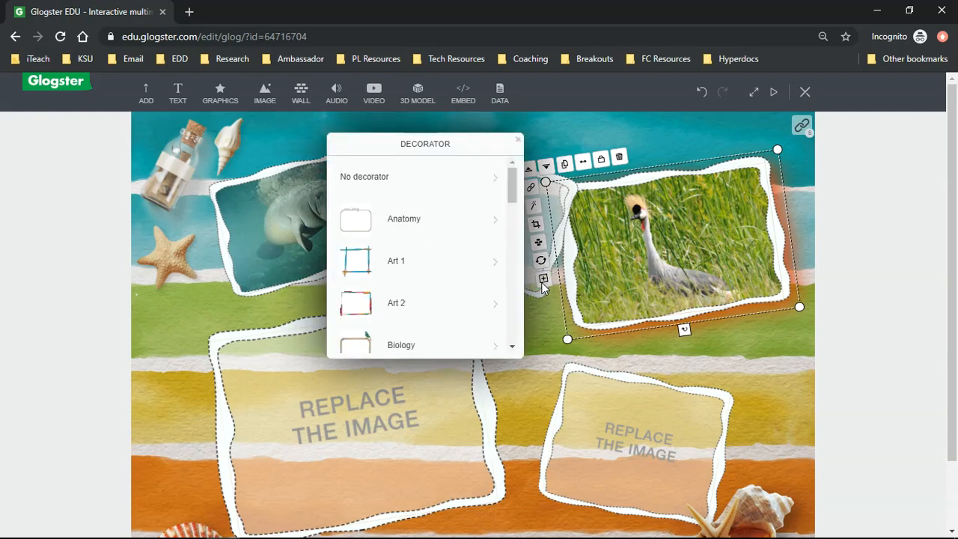
Step: Browse the decorator categories and open the Biology frame collection for the crane photo
scroll(453, 278, "down", 1)
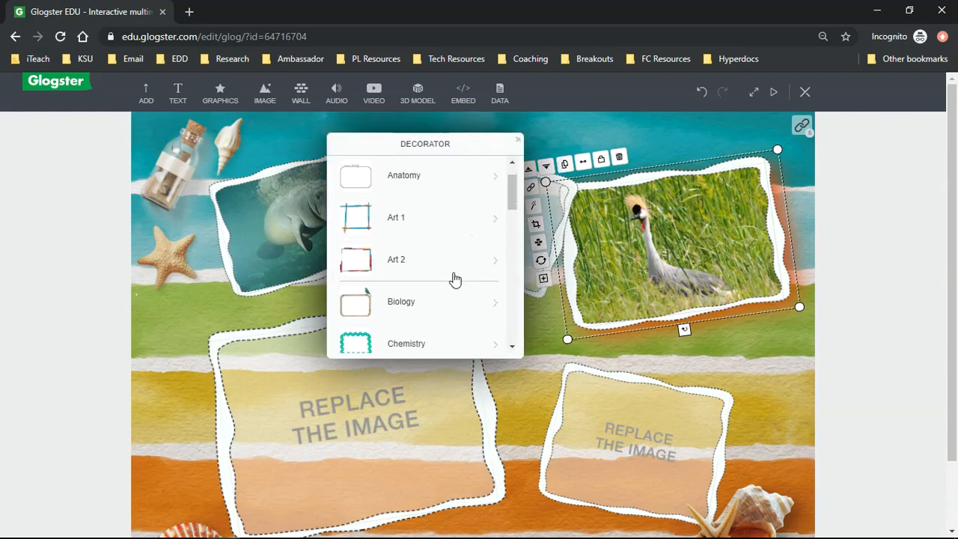
scroll(456, 278, "down", 8)
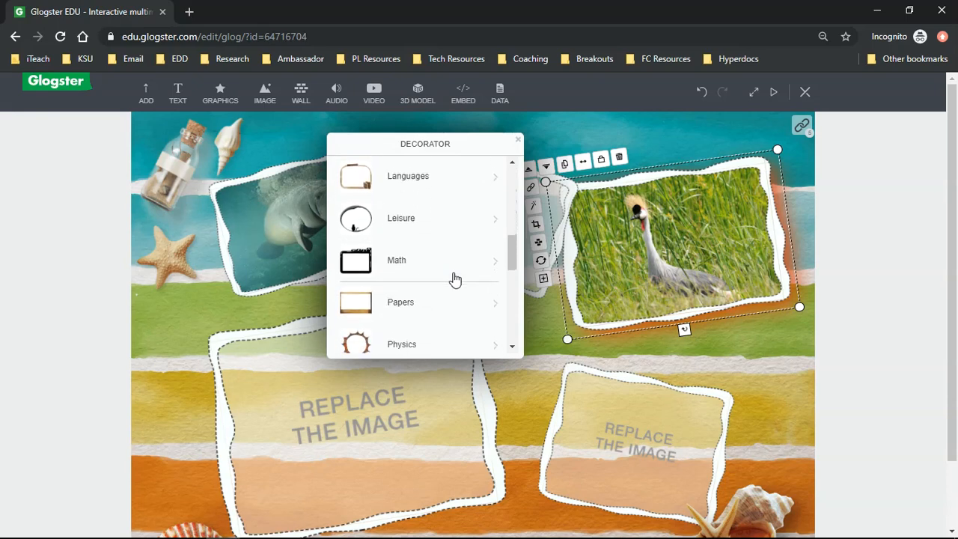
scroll(455, 279, "down", 7)
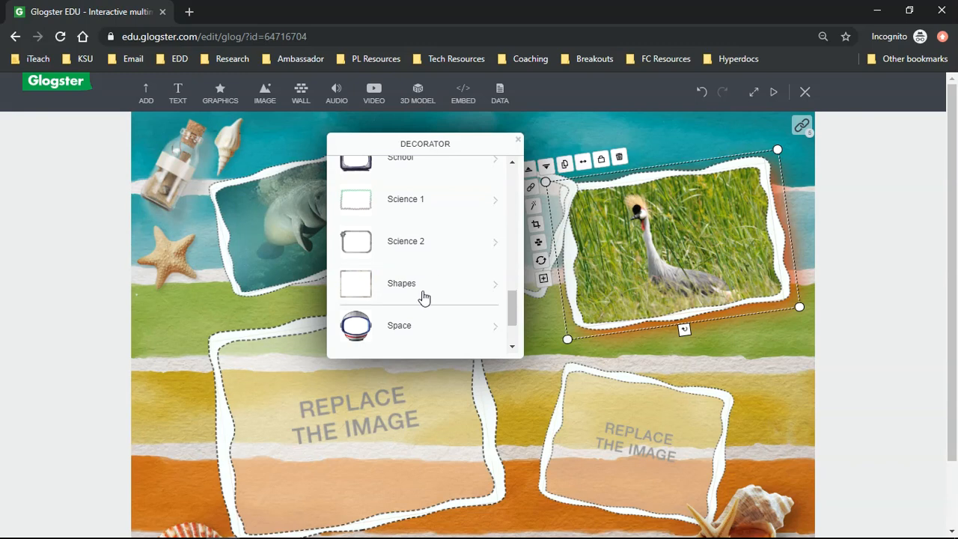
scroll(415, 330, "up", 3)
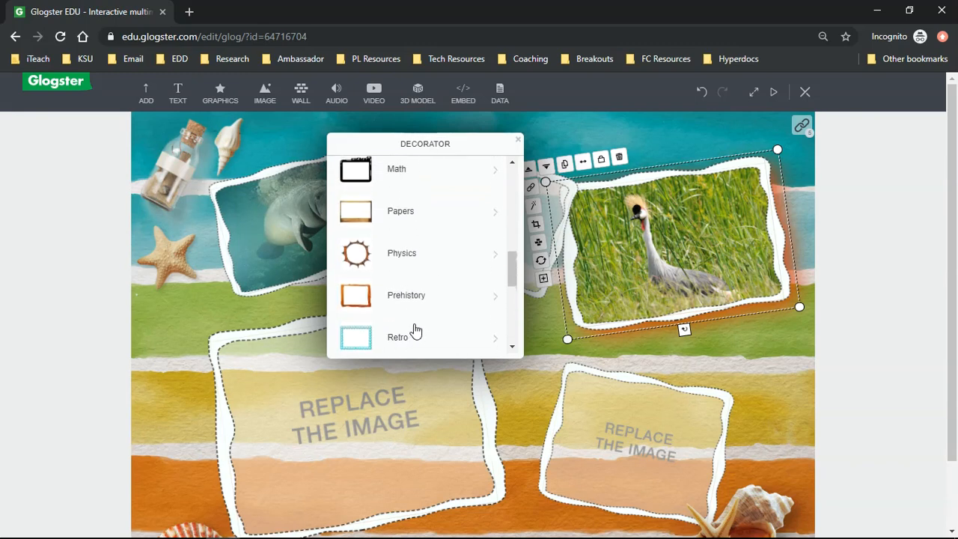
scroll(420, 260, "up", 3)
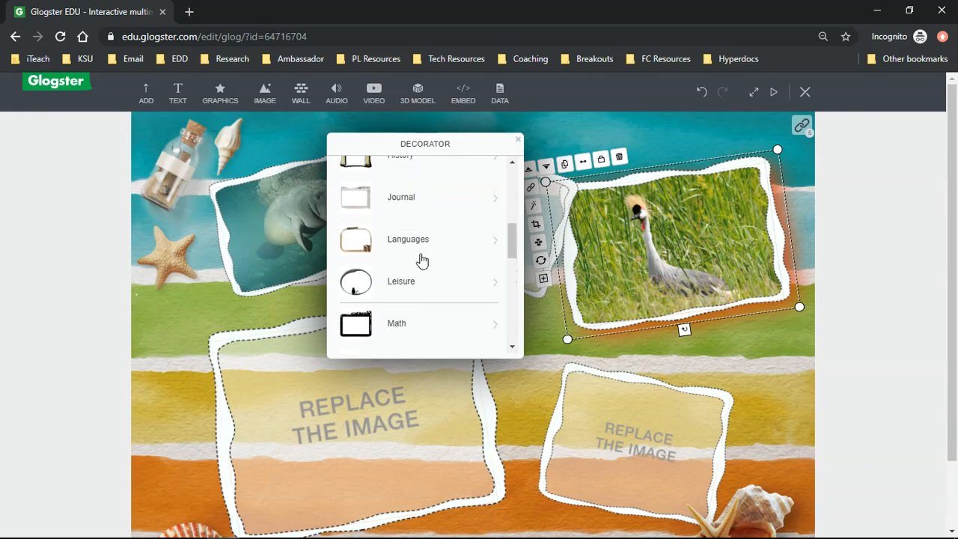
scroll(421, 259, "up", 3)
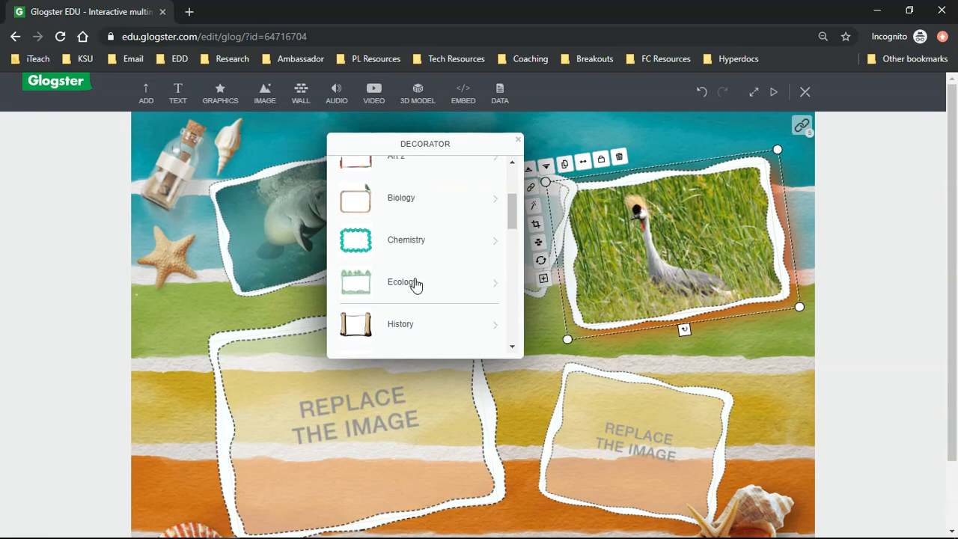
left_click(403, 215)
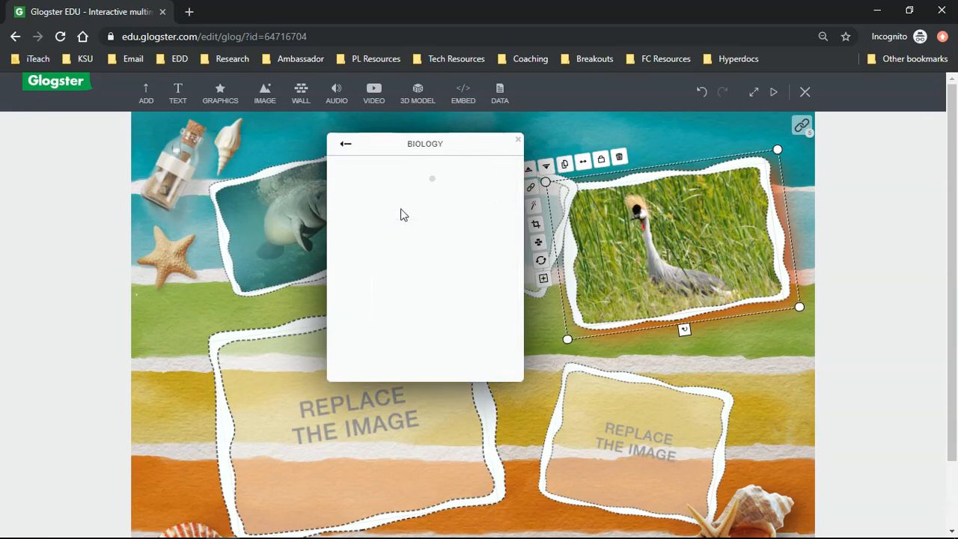
Step: Try several Biology frames, then settle on the cracked-earth frame with a blue bird on top
scroll(442, 305, "down", 1)
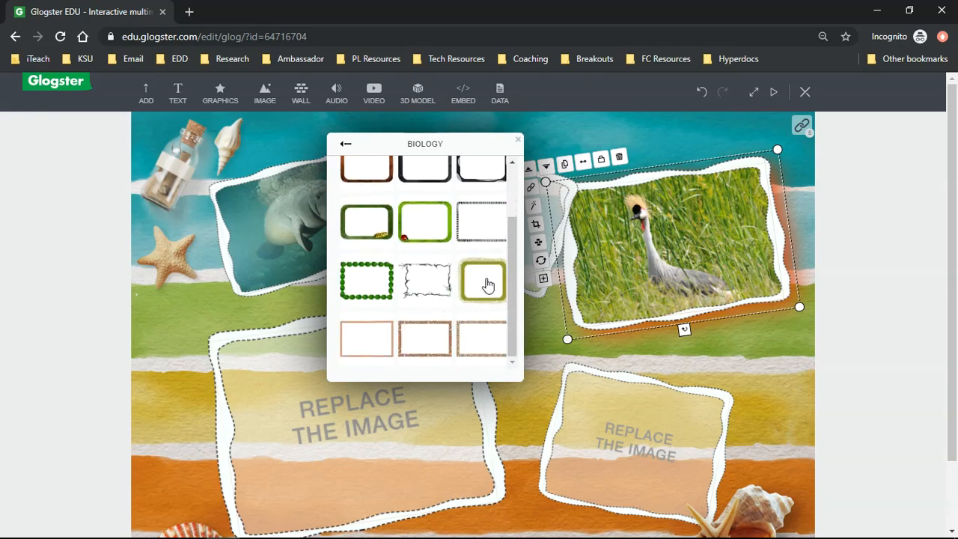
left_click(487, 285)
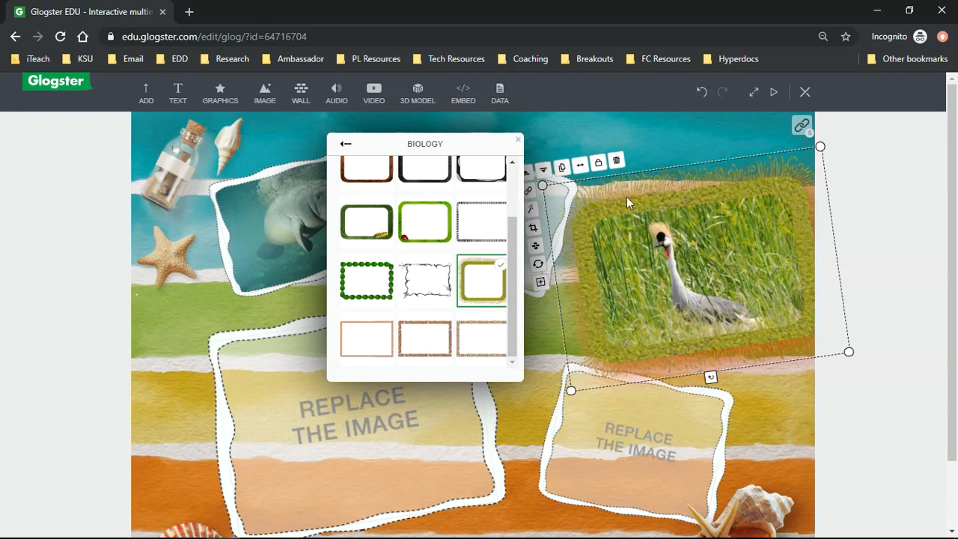
left_click(372, 300)
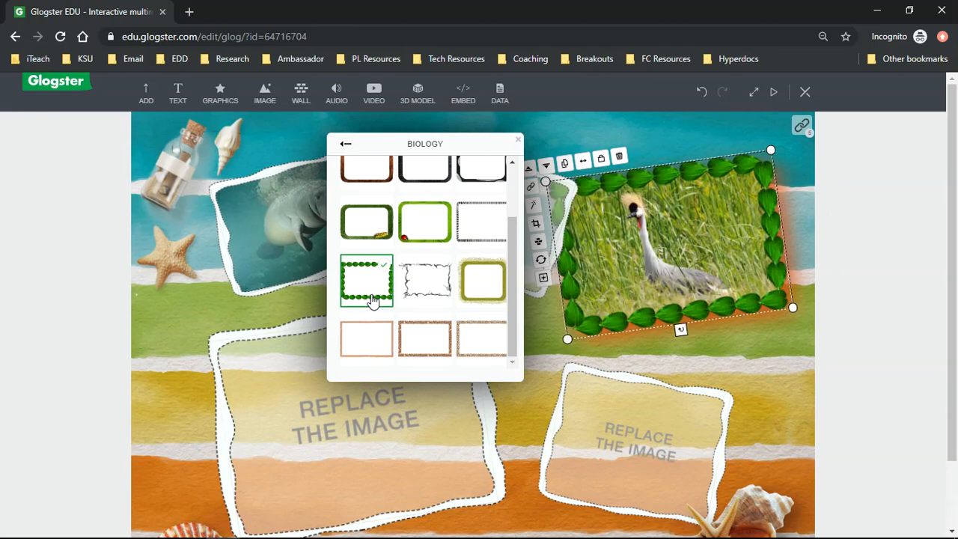
scroll(372, 299, "up", 2)
left_click(364, 251)
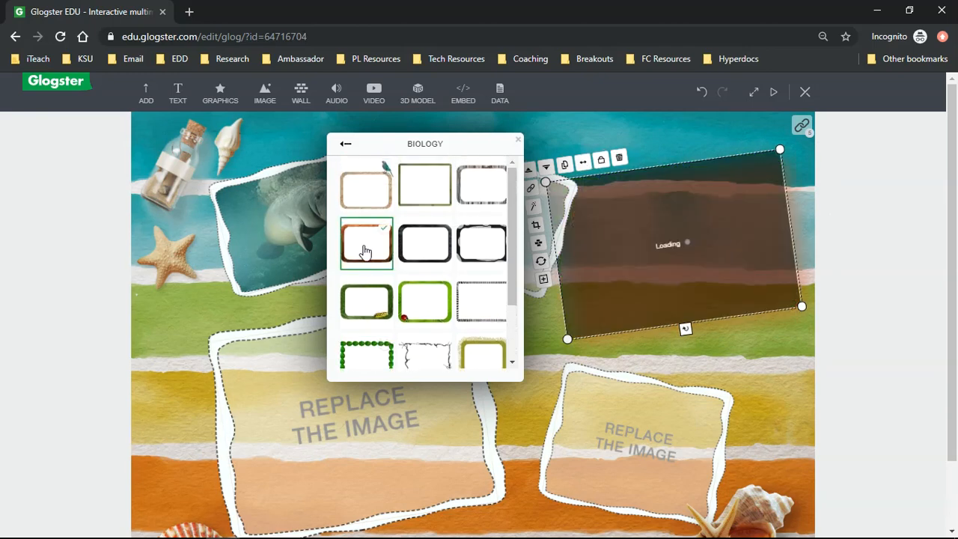
left_click(427, 197)
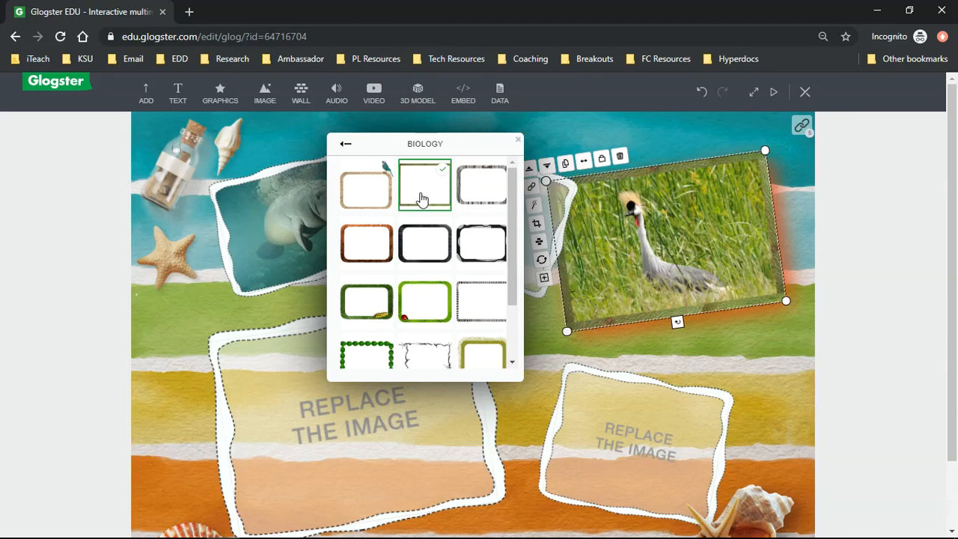
left_click(382, 196)
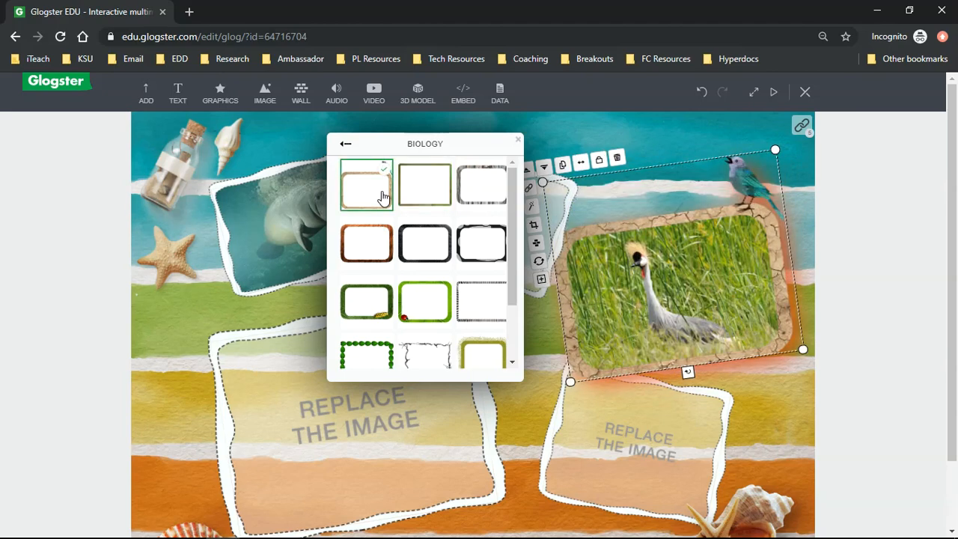
left_click(346, 144)
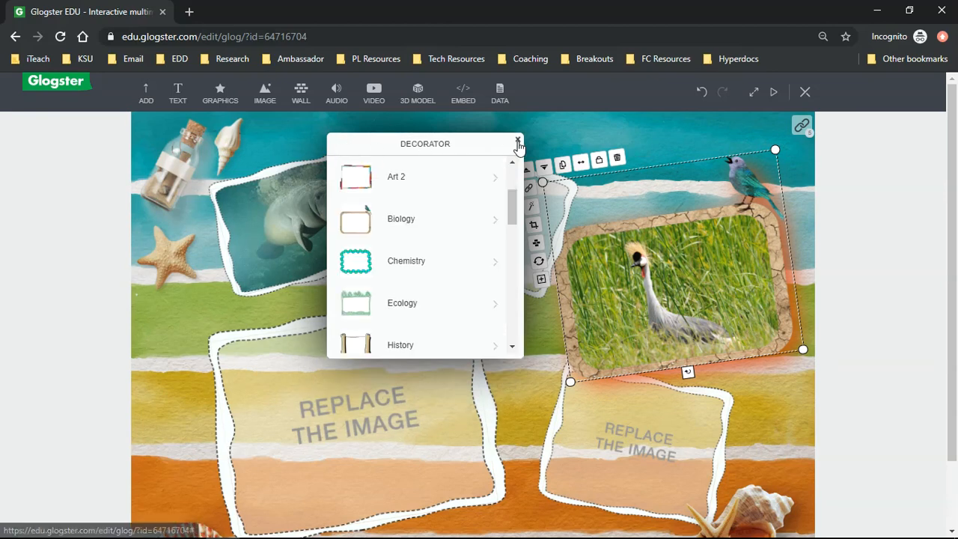
left_click(518, 139)
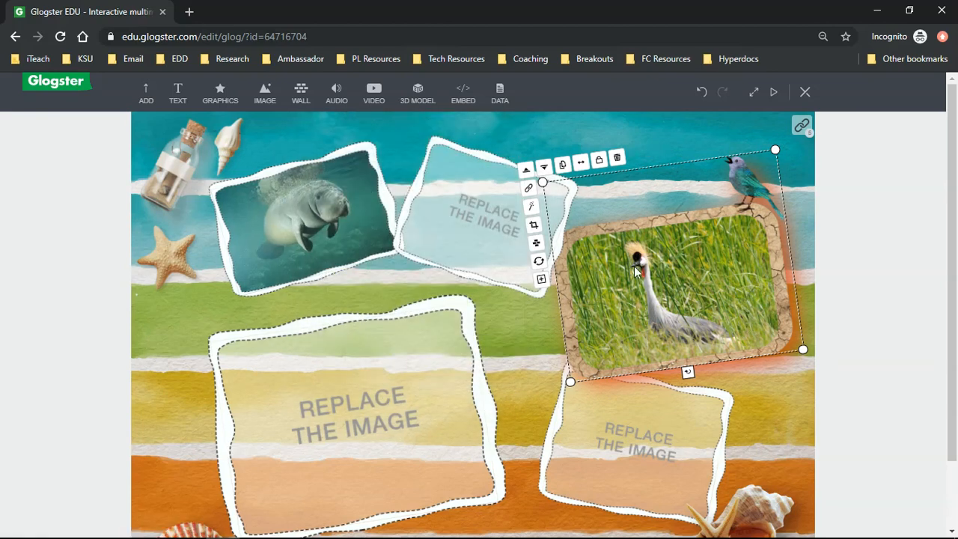
Step: Move and shrink the framed crane photo so it fits fully in the upper-right corner
left_click_drag(668, 249, 660, 209)
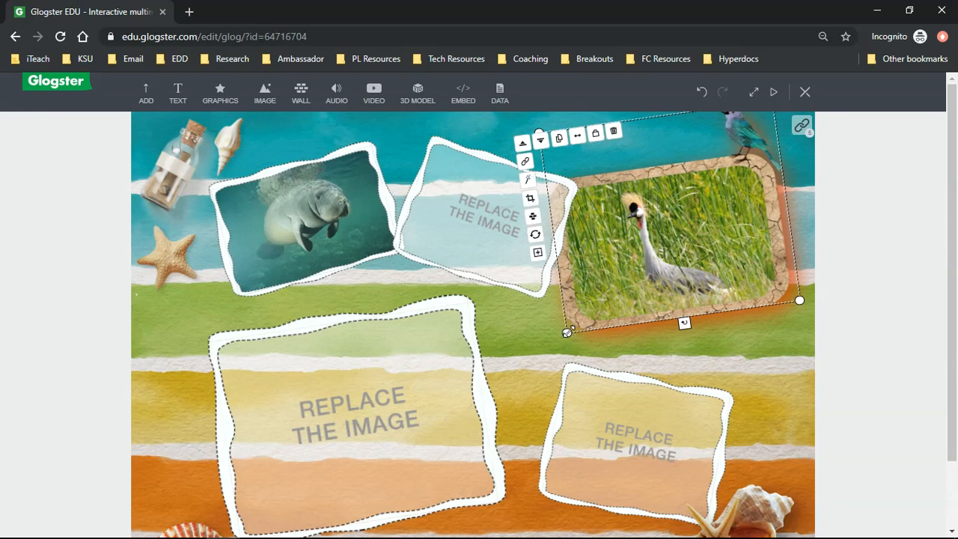
left_click_drag(568, 332, 592, 313)
left_click_drag(663, 260, 674, 271)
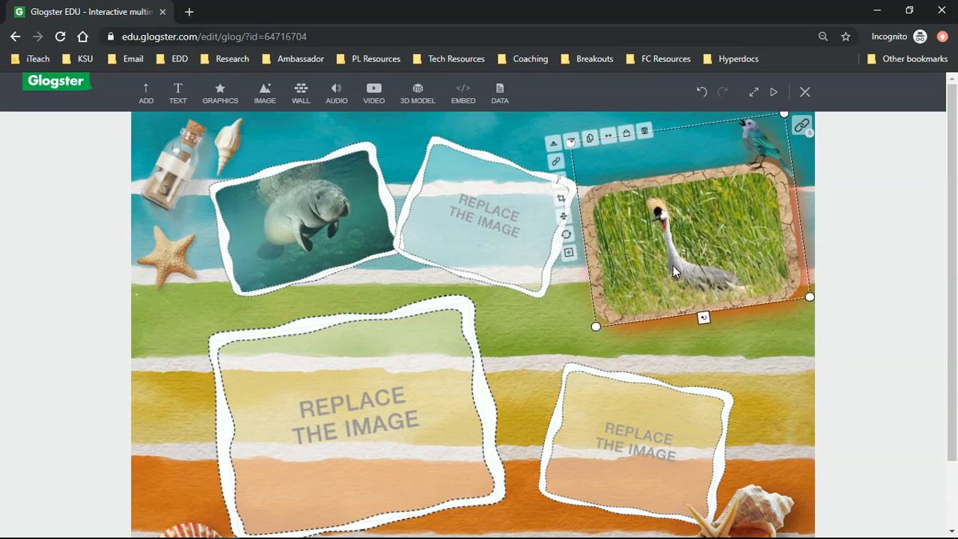
left_click(533, 328)
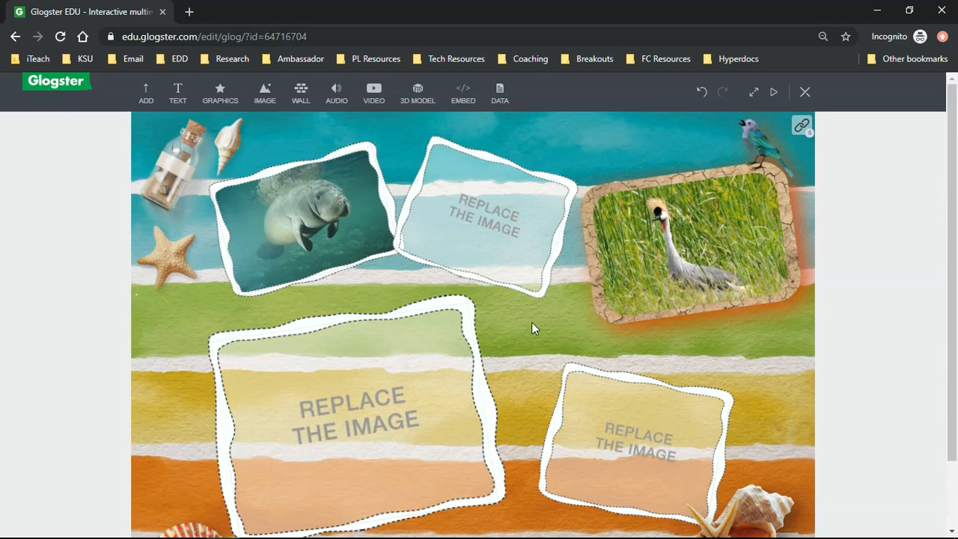
Step: Open the VIDEO panel to reveal the upload, link, record and YouTube options
left_click(375, 97)
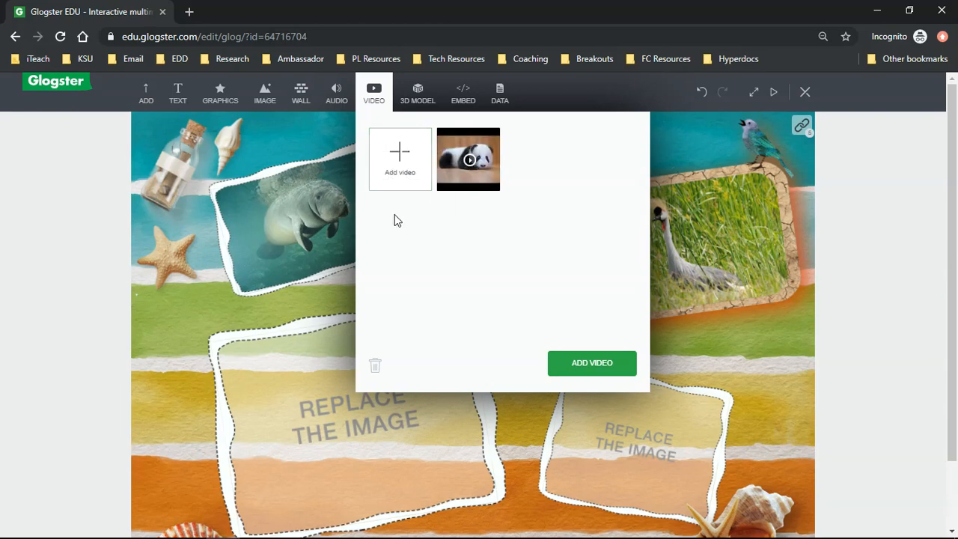
mouse_move(395, 181)
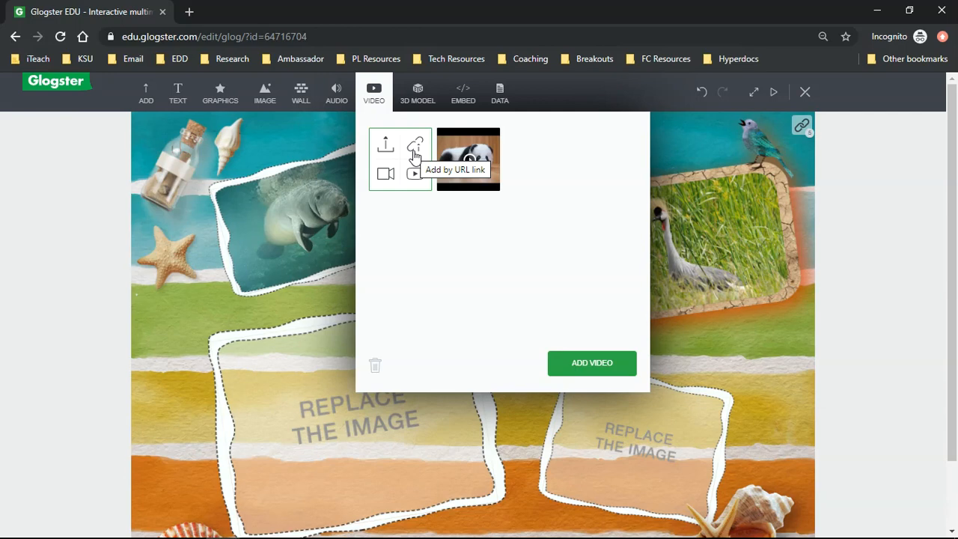
Step: Allow camera access, record a short webcam clip, and place it on the poster
left_click(385, 176)
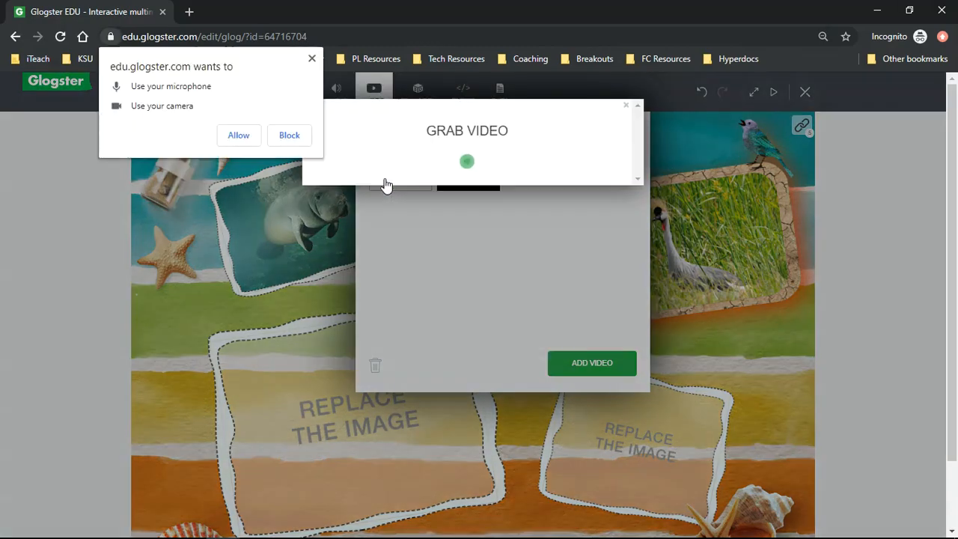
left_click(255, 136)
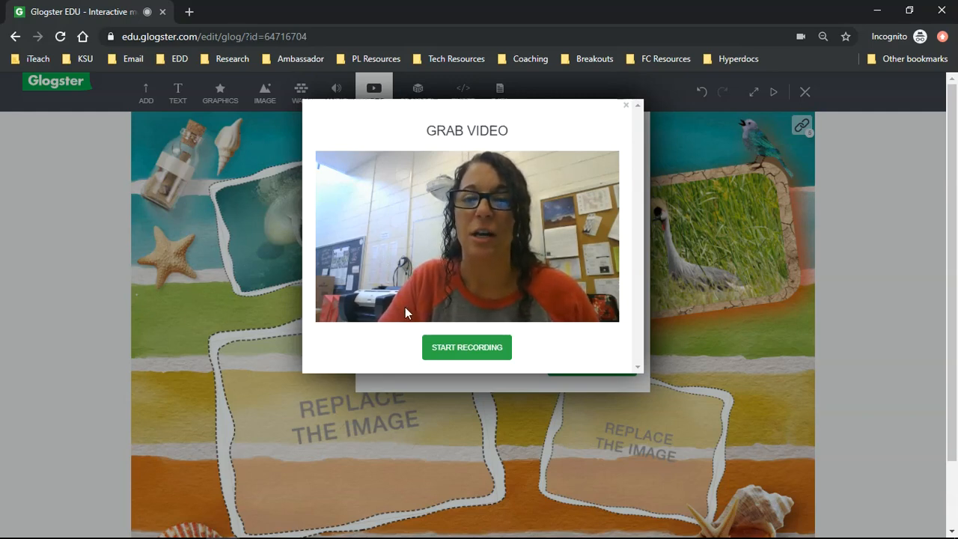
left_click(460, 346)
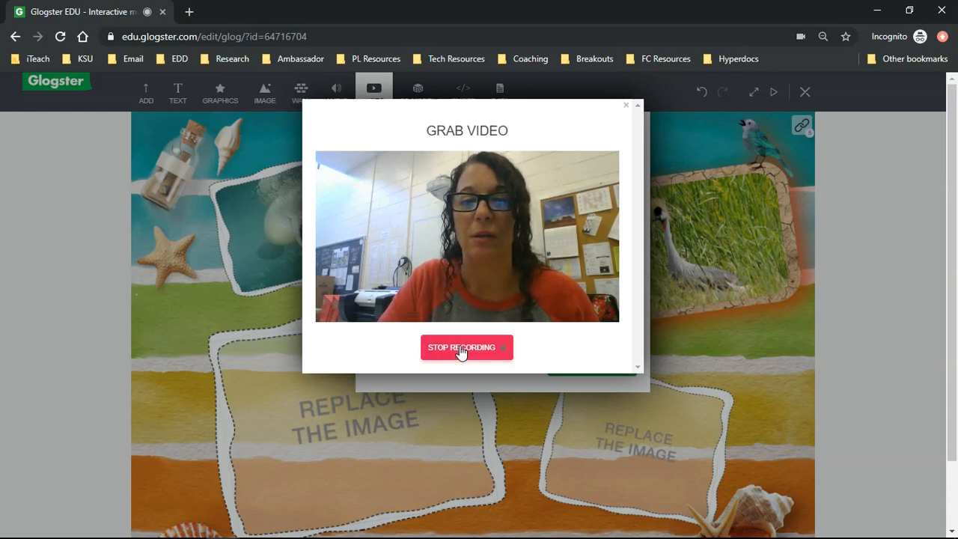
left_click(460, 347)
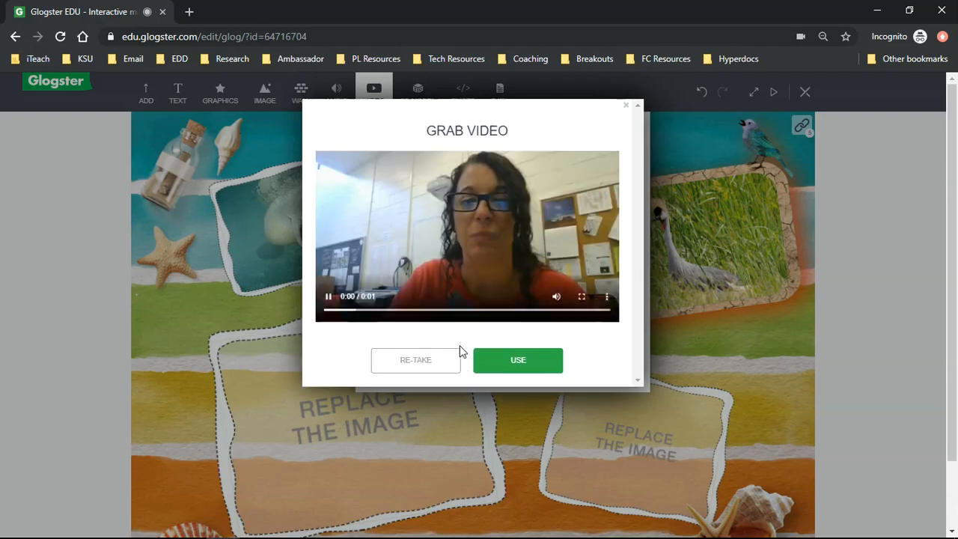
left_click(502, 364)
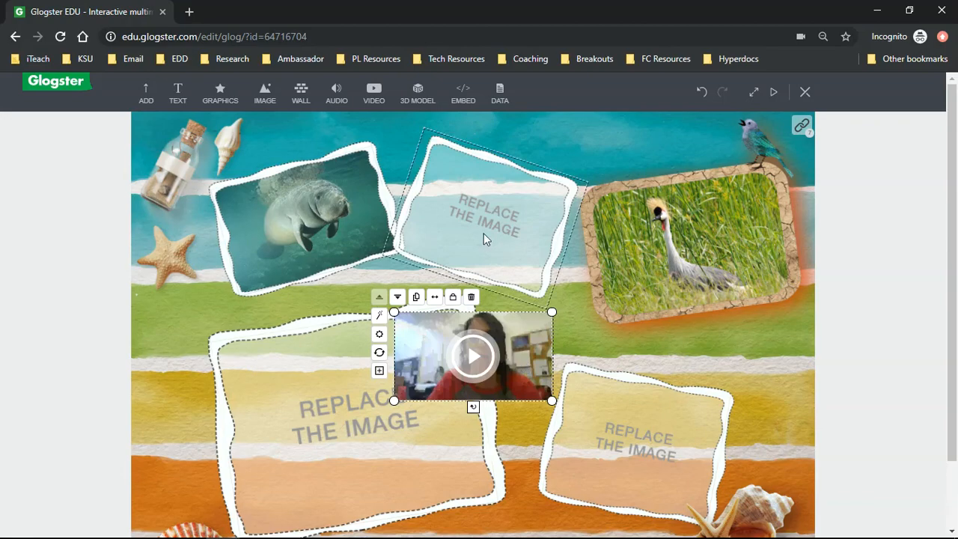
Step: Search YouTube for 'beach whales' and pick the beached humpback whale clip
left_click(375, 96)
mouse_move(397, 161)
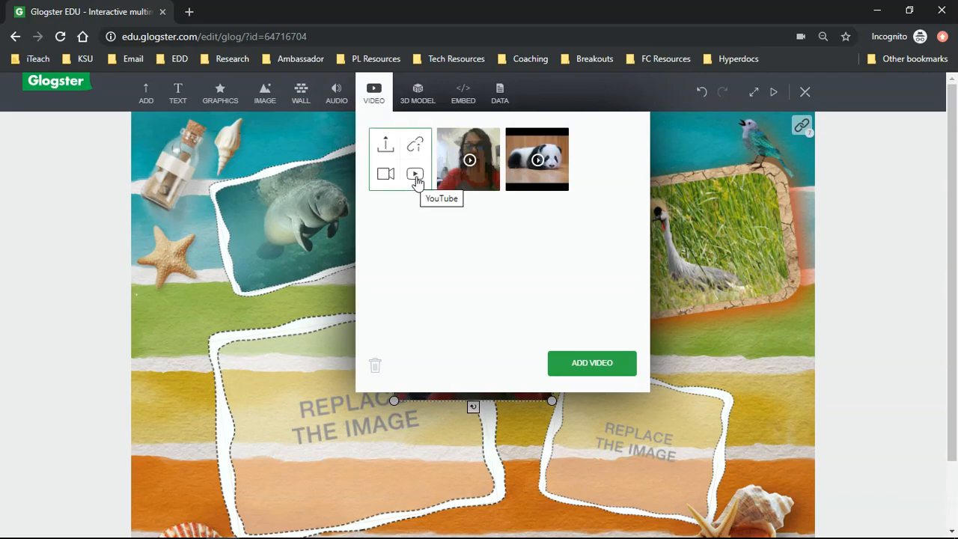
left_click(416, 175)
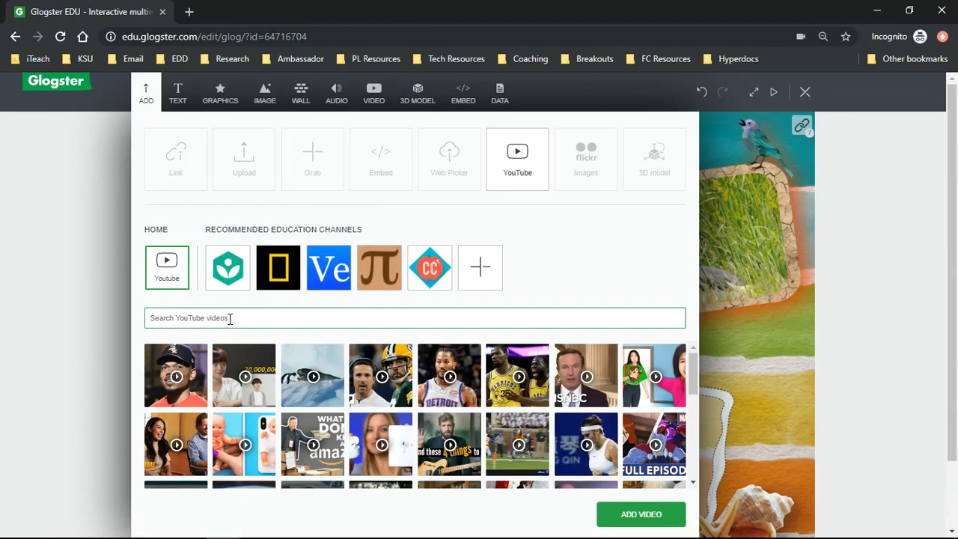
type("beach whales")
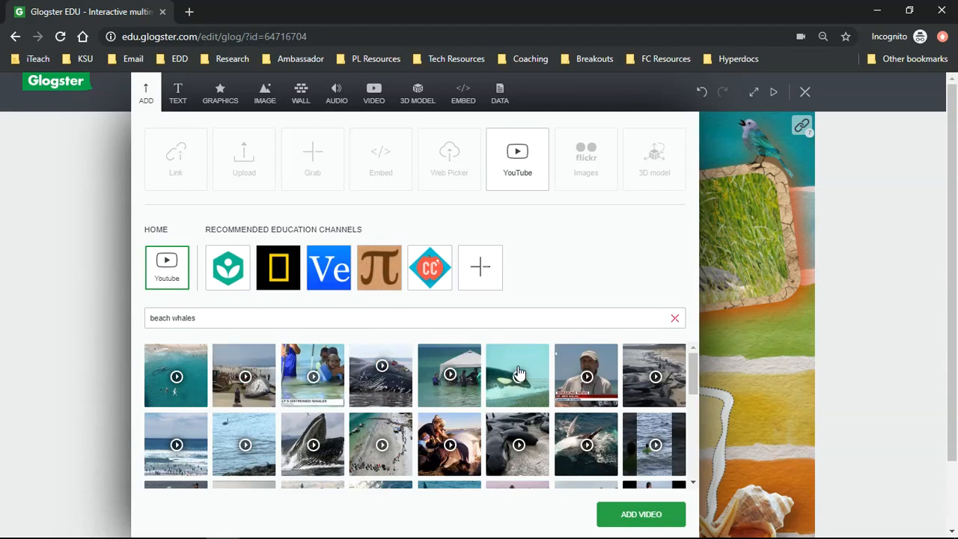
scroll(569, 442, "down", 3)
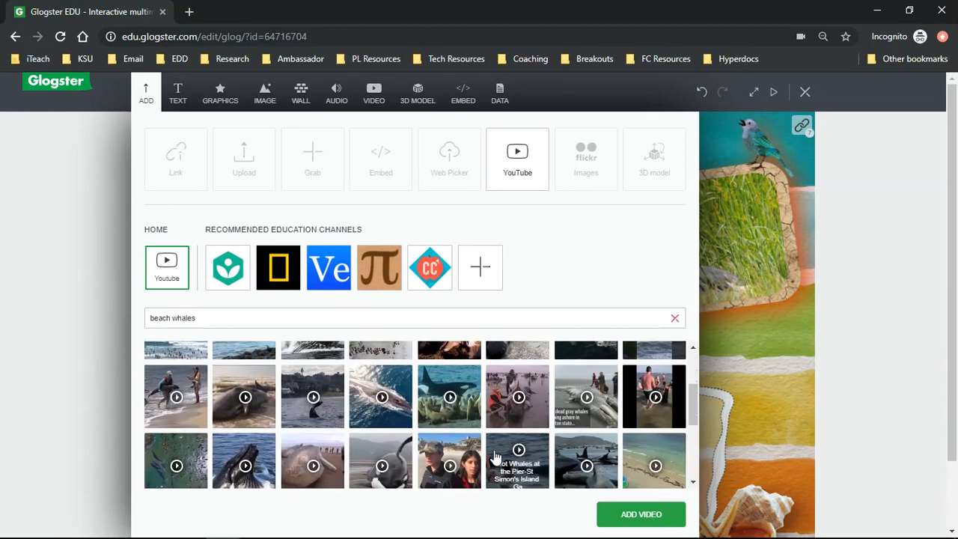
scroll(495, 457, "up", 3)
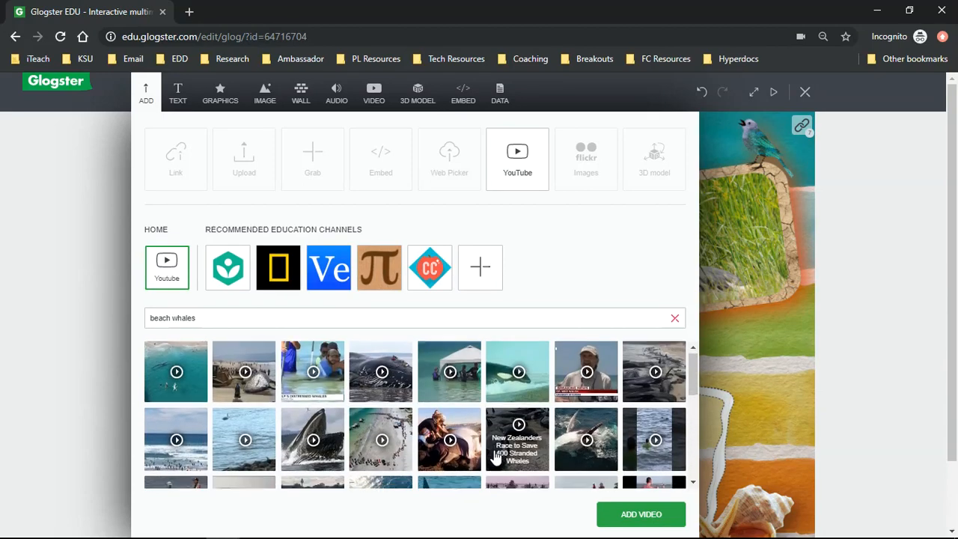
left_click(250, 372)
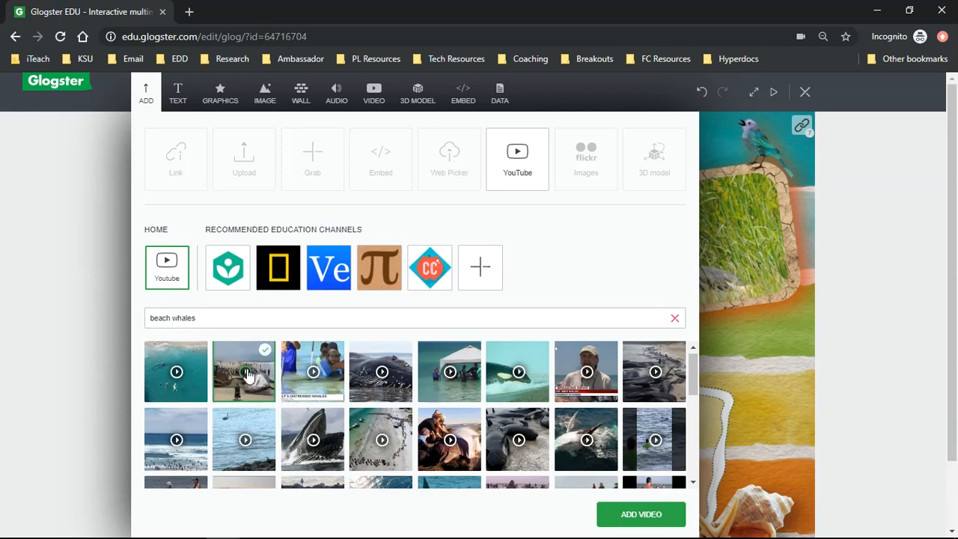
Step: Preview the humpback whale clip, then add it to the poster
left_click(247, 373)
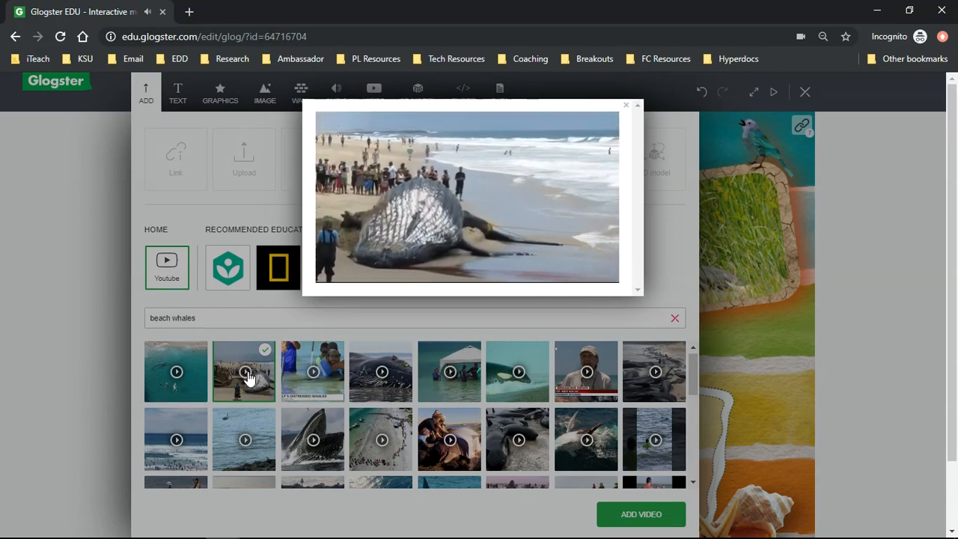
mouse_move(475, 240)
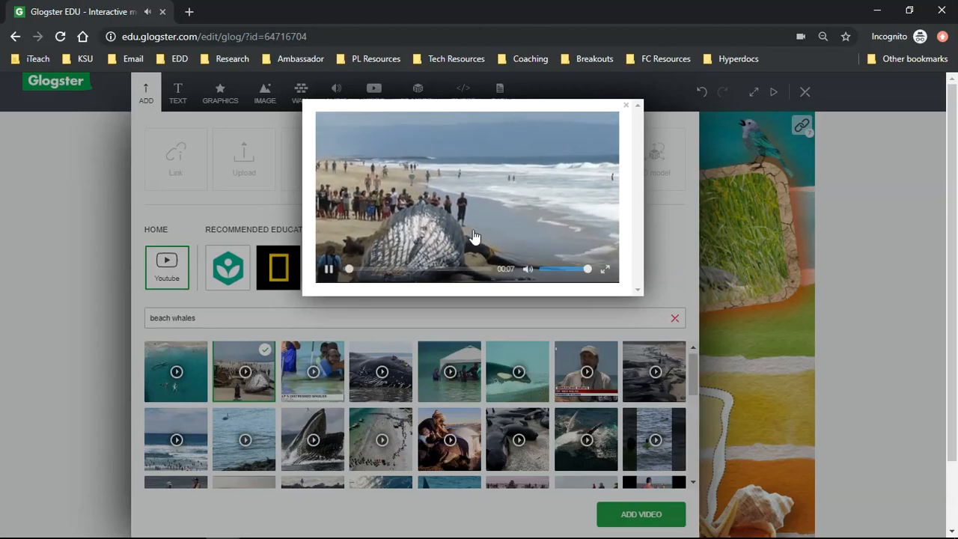
left_click(328, 271)
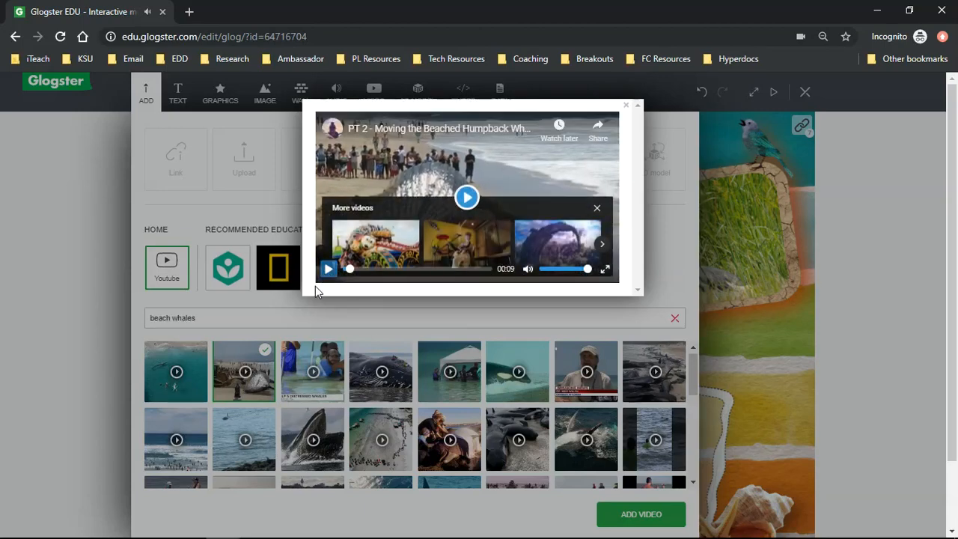
left_click(627, 107)
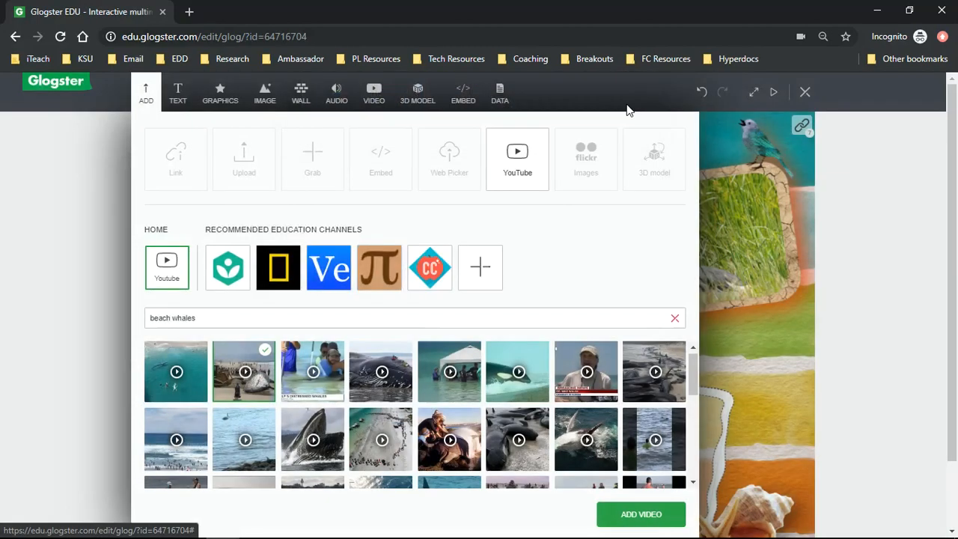
left_click(266, 352)
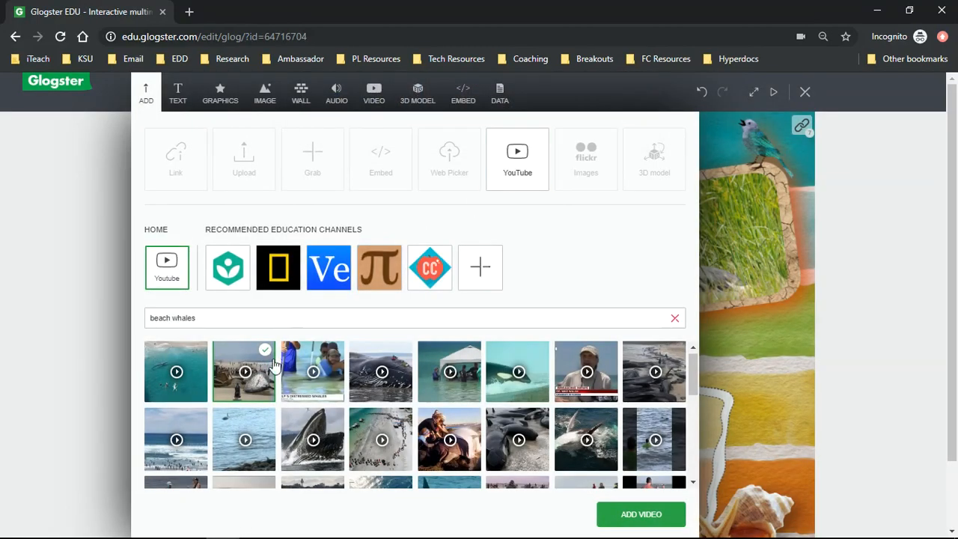
left_click(638, 515)
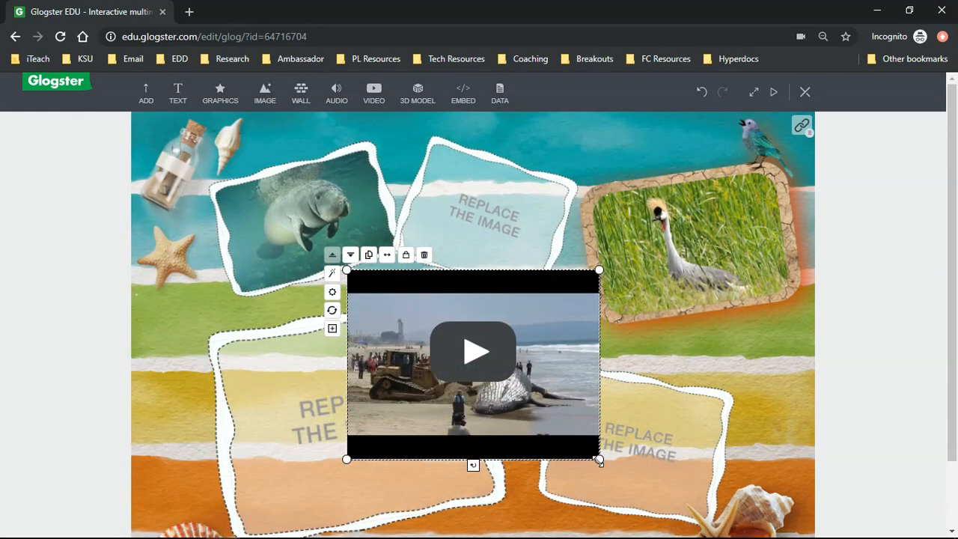
Step: Shrink the whale video, move it off the webcam clip, and tilt it clockwise into the lower-right frame
left_click_drag(599, 460, 511, 394)
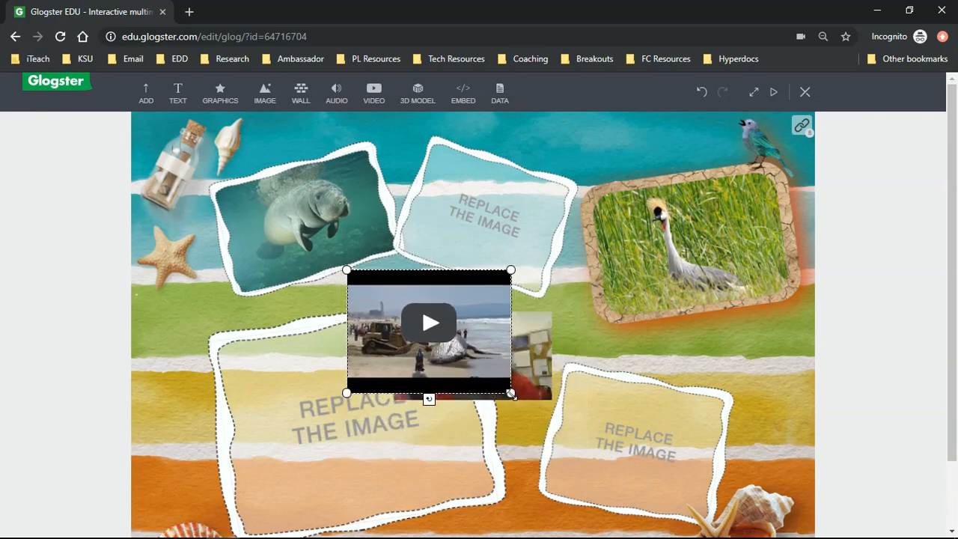
left_click_drag(468, 359, 670, 452)
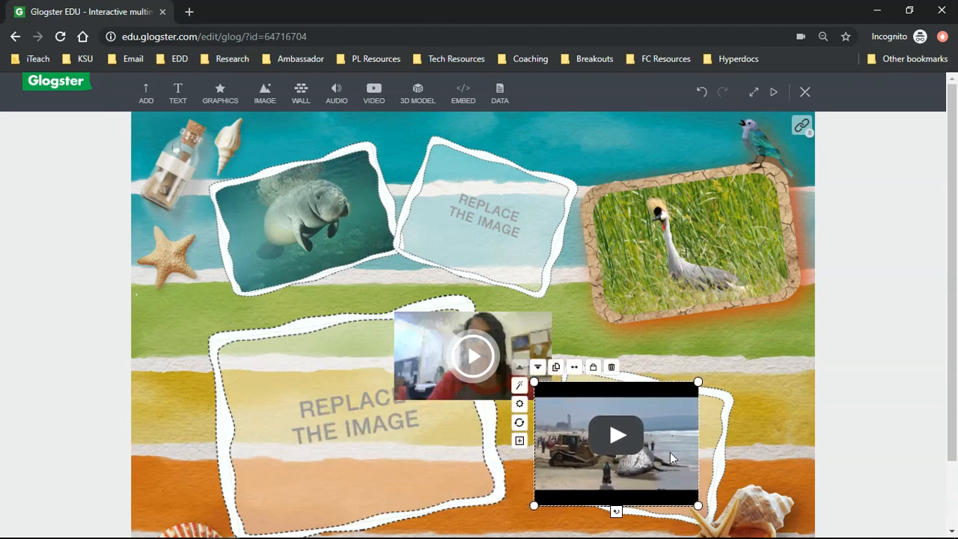
left_click_drag(698, 383, 689, 408)
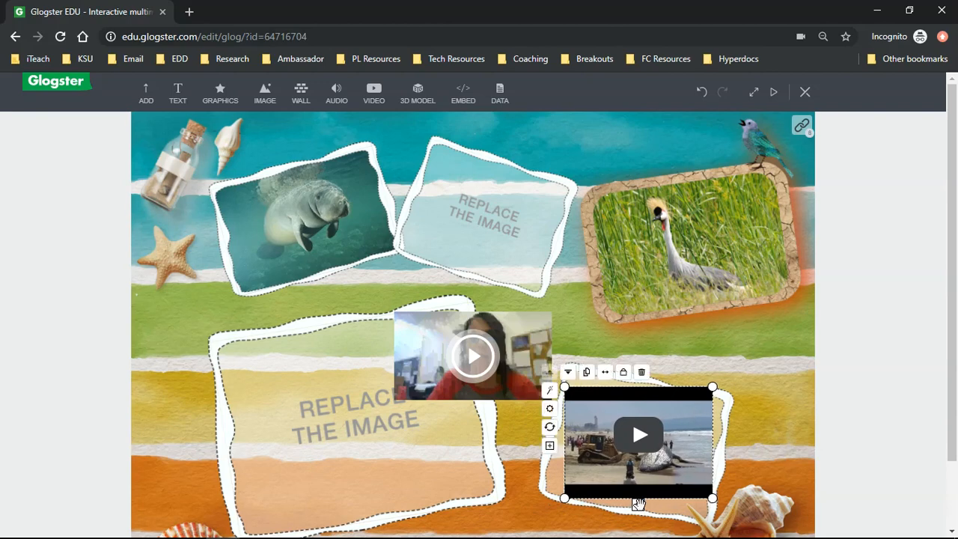
left_click_drag(638, 504, 622, 505)
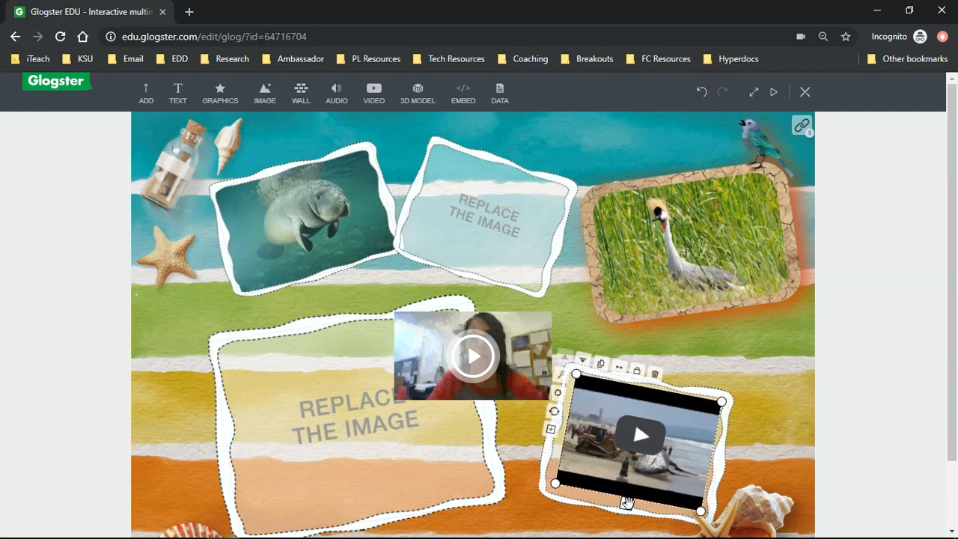
left_click(657, 495)
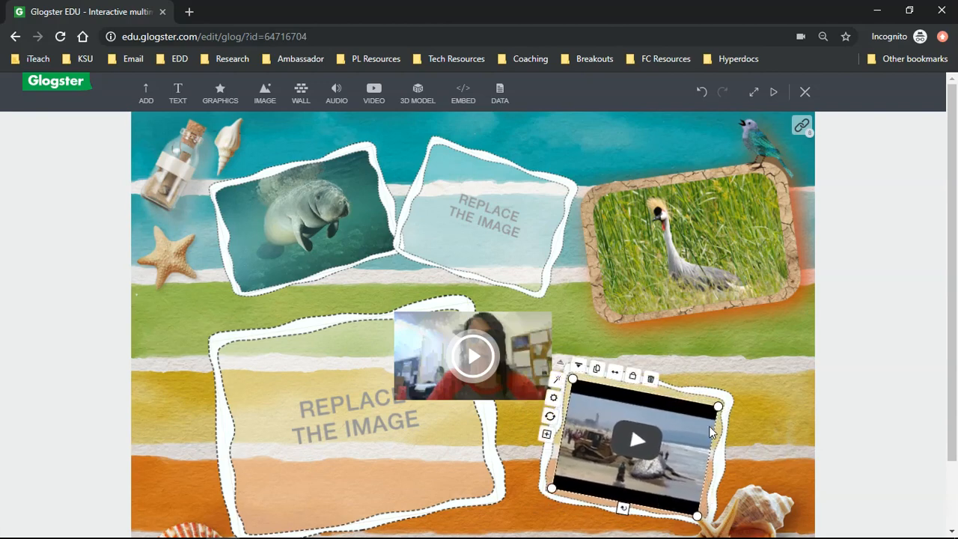
left_click_drag(719, 407, 724, 403)
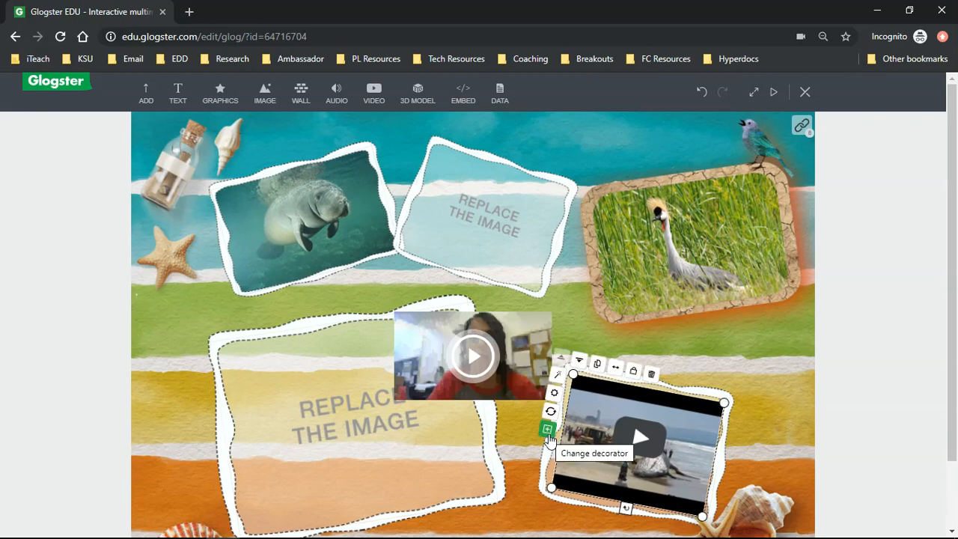
Step: Apply the dark sketched Art 2 decorator frame to the whale video
left_click(550, 436)
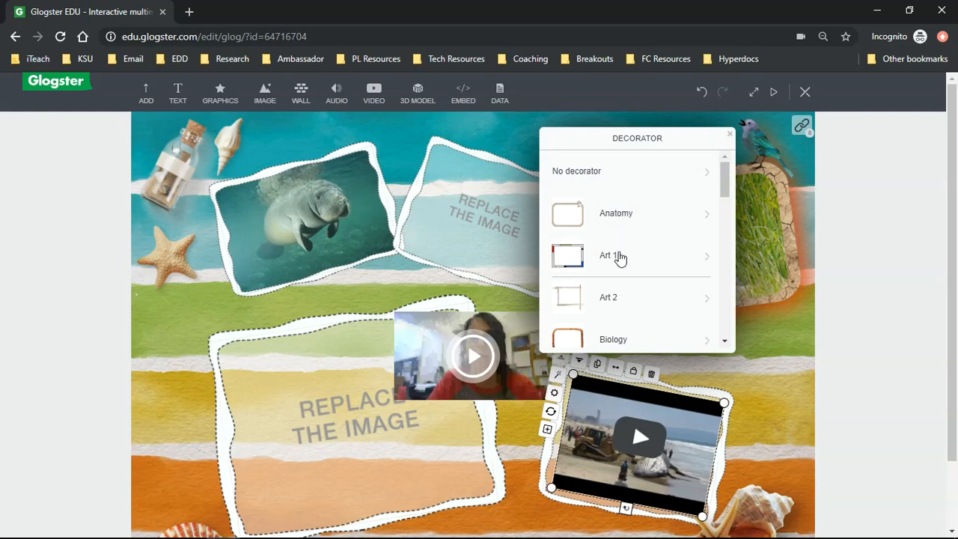
left_click(614, 297)
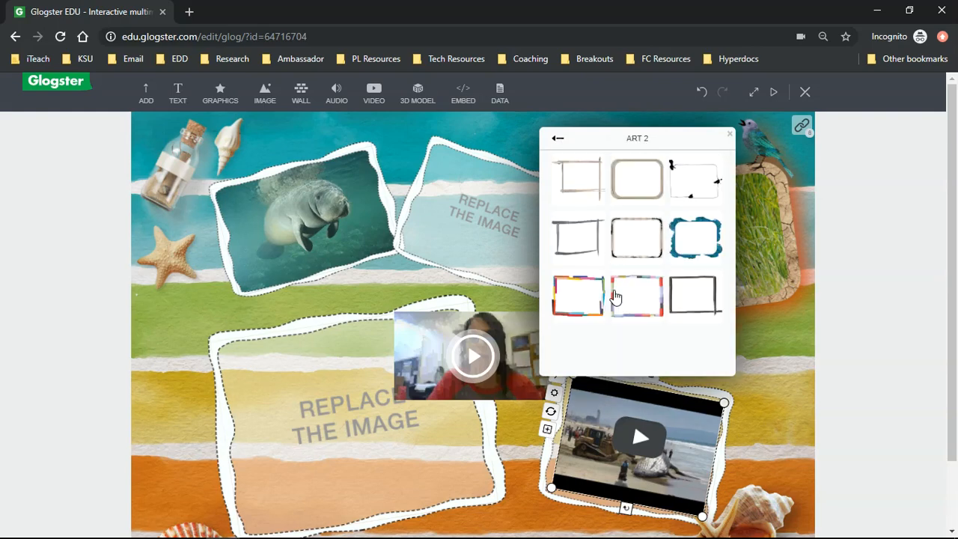
left_click(589, 233)
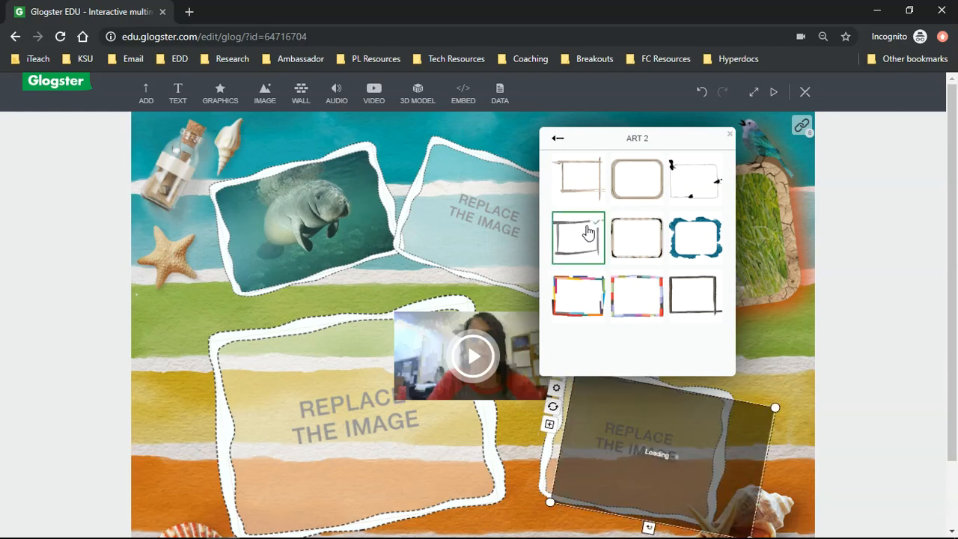
left_click(547, 466)
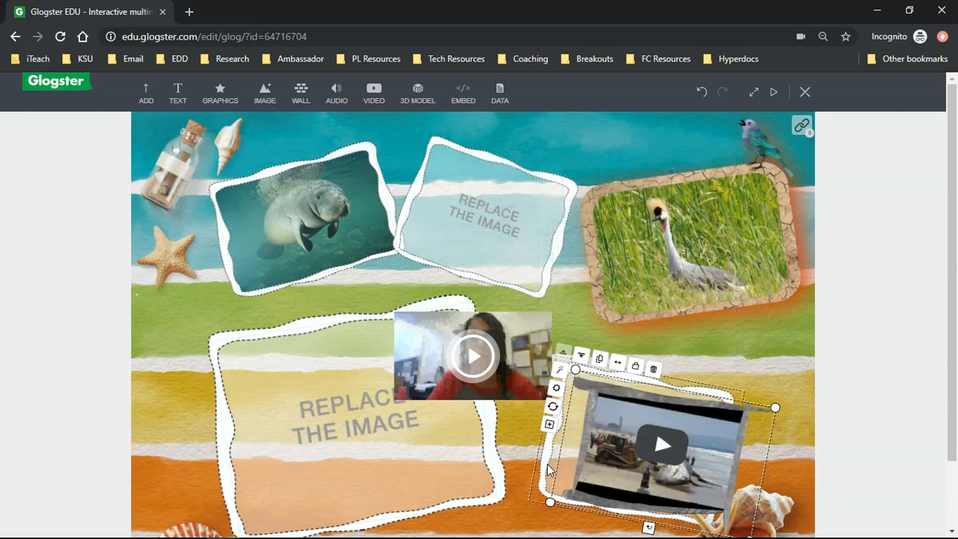
Step: Undo an accidental deletion of the whale video and select the white frame behind it
left_click(654, 369)
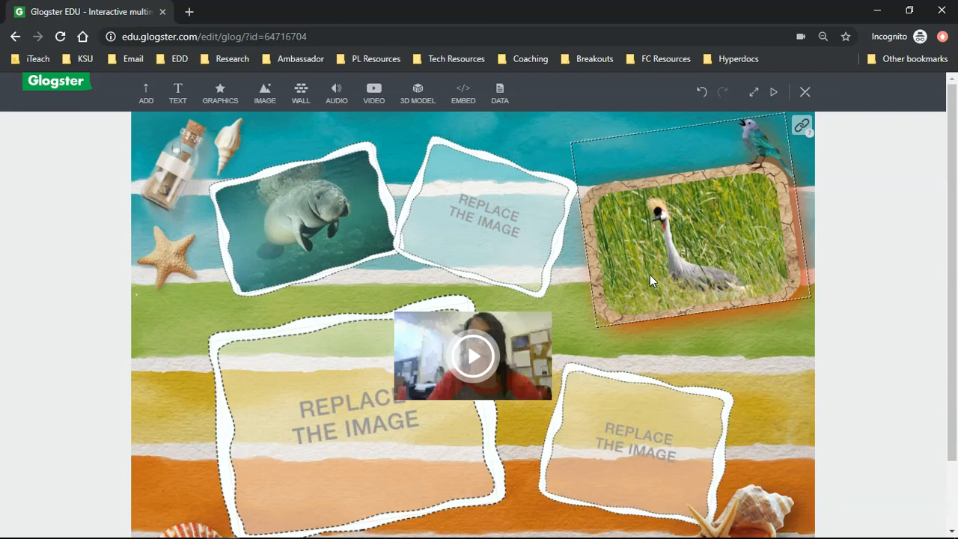
left_click(703, 93)
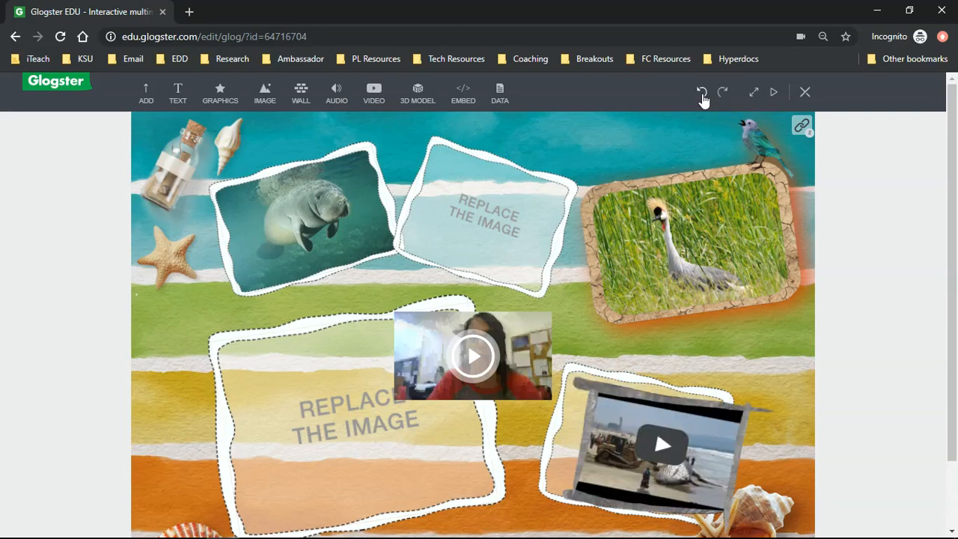
left_click(551, 442)
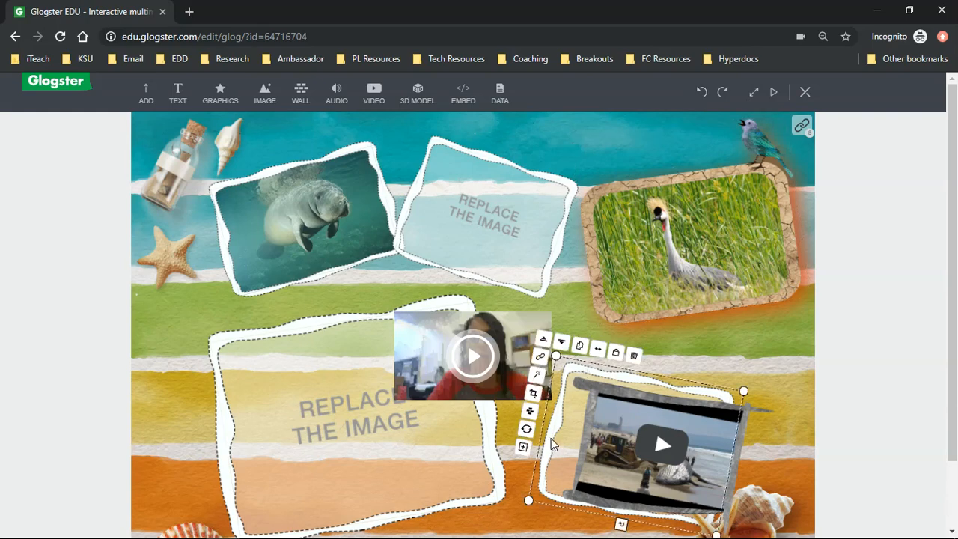
Step: Delete the white frame behind the whale video, then nudge the video higher and enlarge it
left_click(633, 356)
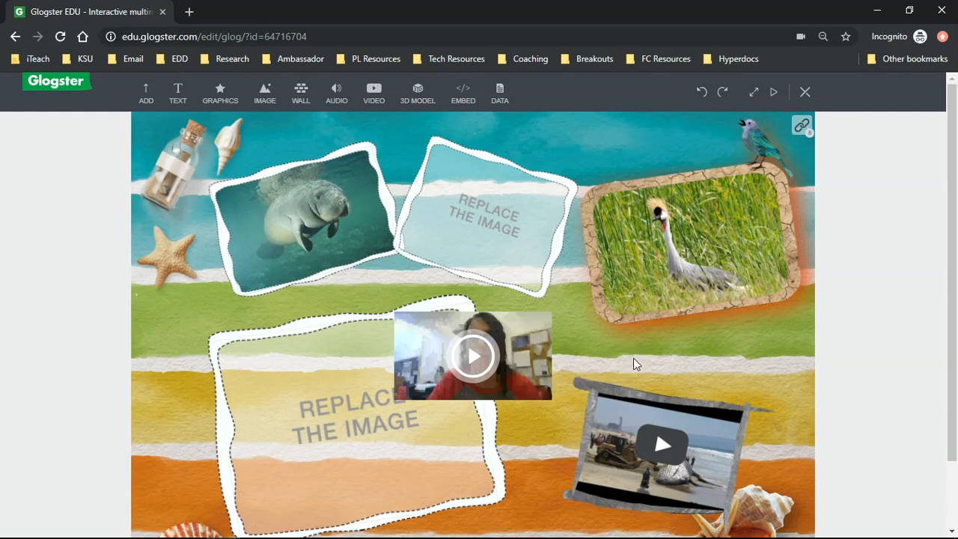
left_click(634, 393)
left_click_drag(635, 392, 636, 363)
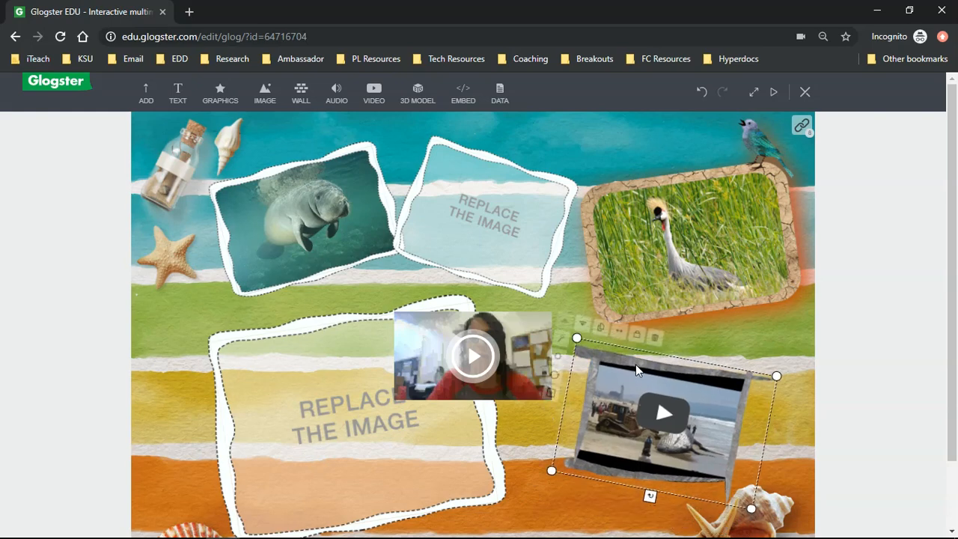
left_click_drag(777, 374, 788, 370)
Step: Move the webcam teacher video into the top empty frame, tilt it clockwise and shrink it
left_click(504, 379)
left_click_drag(502, 376, 504, 243)
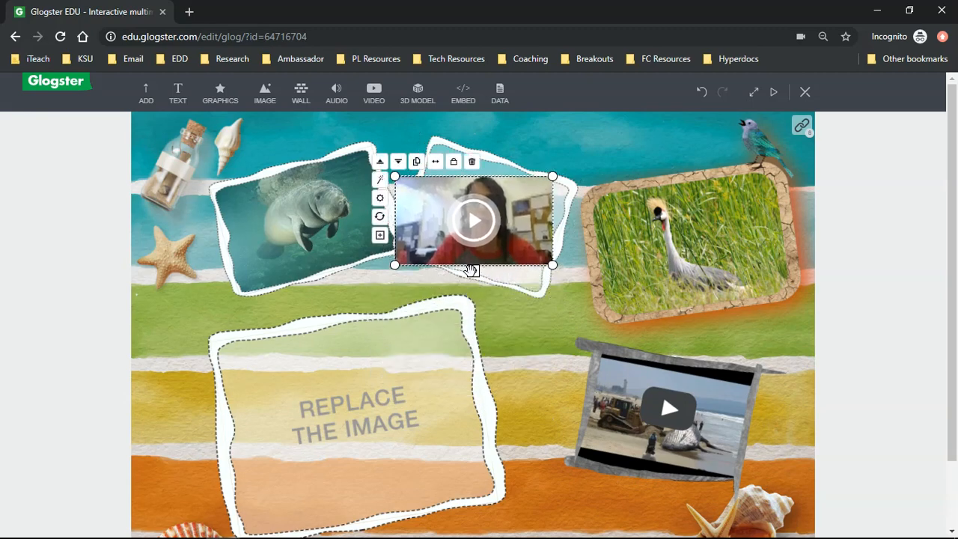
left_click_drag(473, 270, 456, 268)
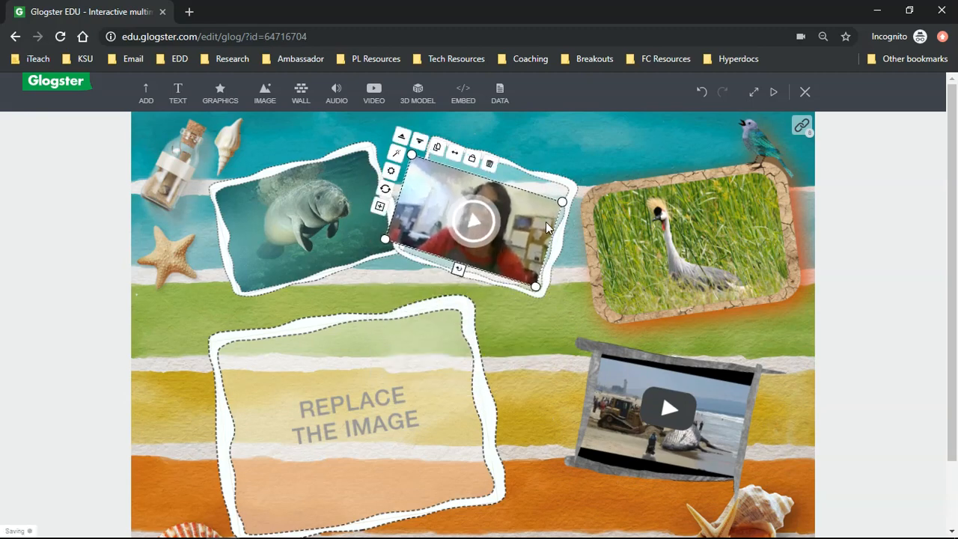
left_click_drag(561, 202, 547, 207)
left_click(536, 341)
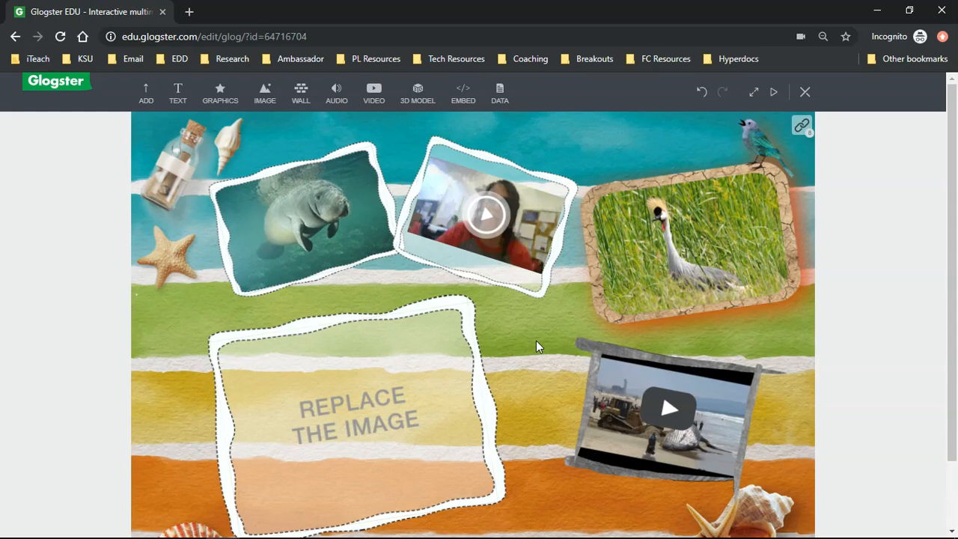
Step: Browse the graphics categories: Leisure, Math, Papers, Prehistory, School and Science 2
left_click(221, 95)
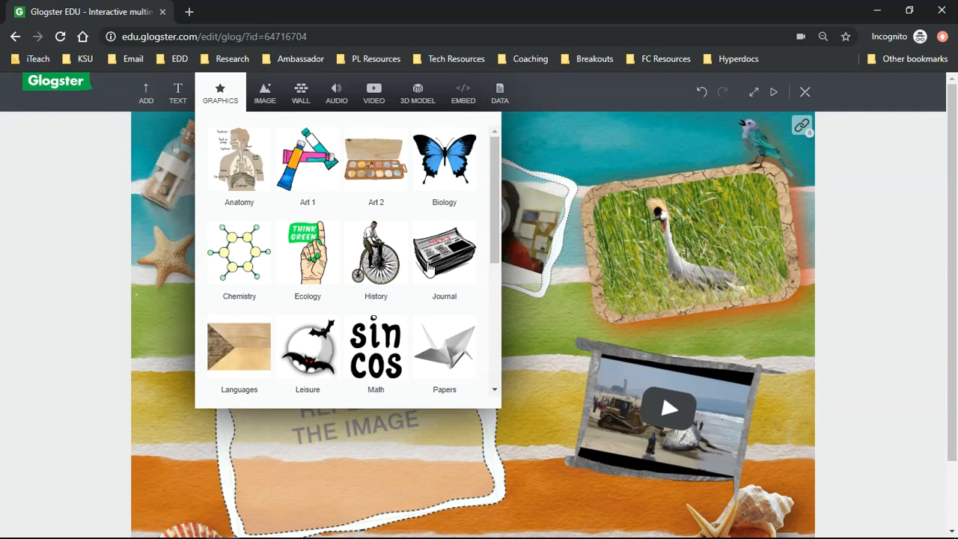
scroll(429, 271, "down", 3)
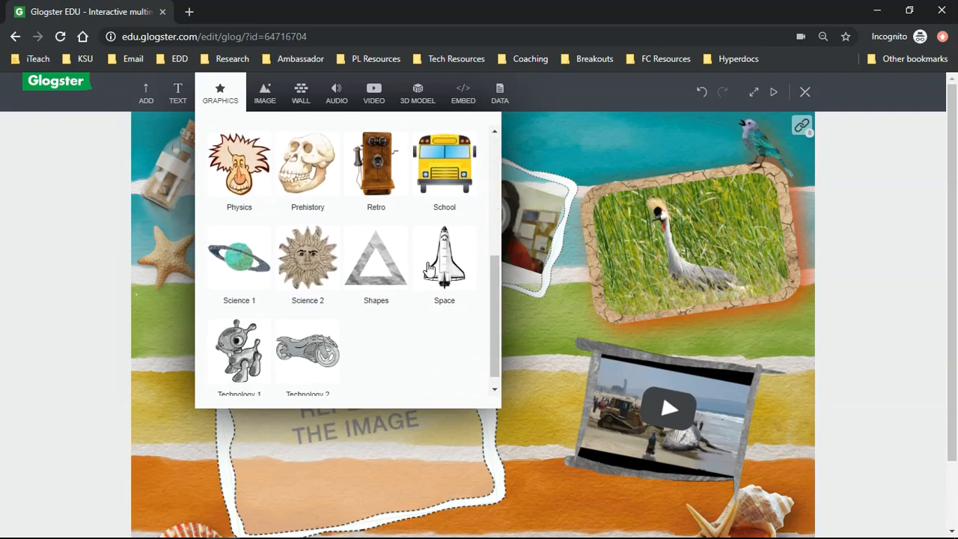
scroll(429, 270, "up", 3)
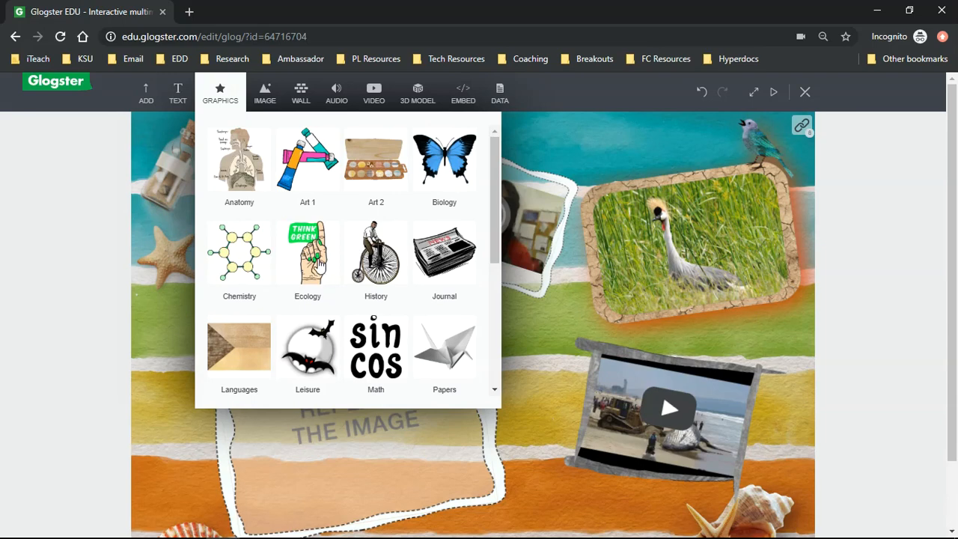
left_click(319, 336)
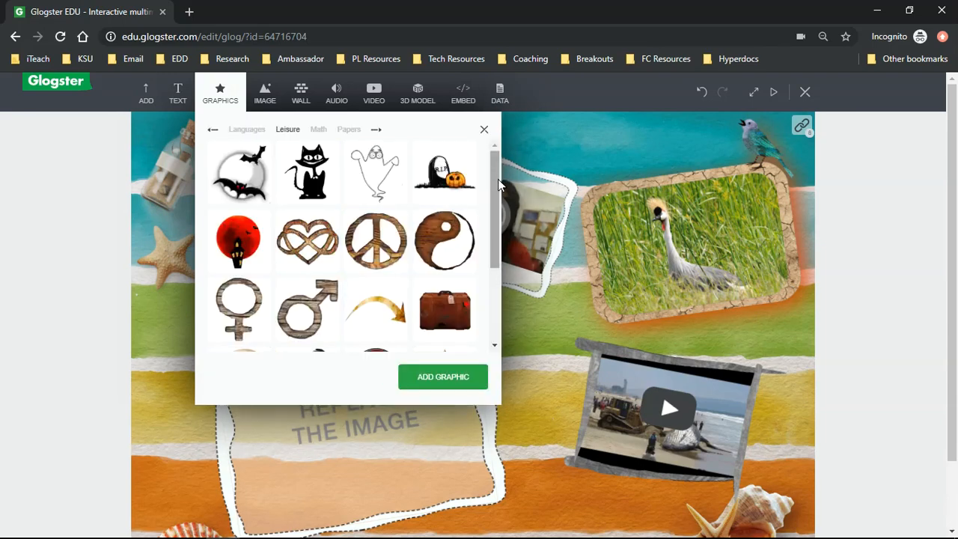
left_click_drag(500, 185, 493, 283)
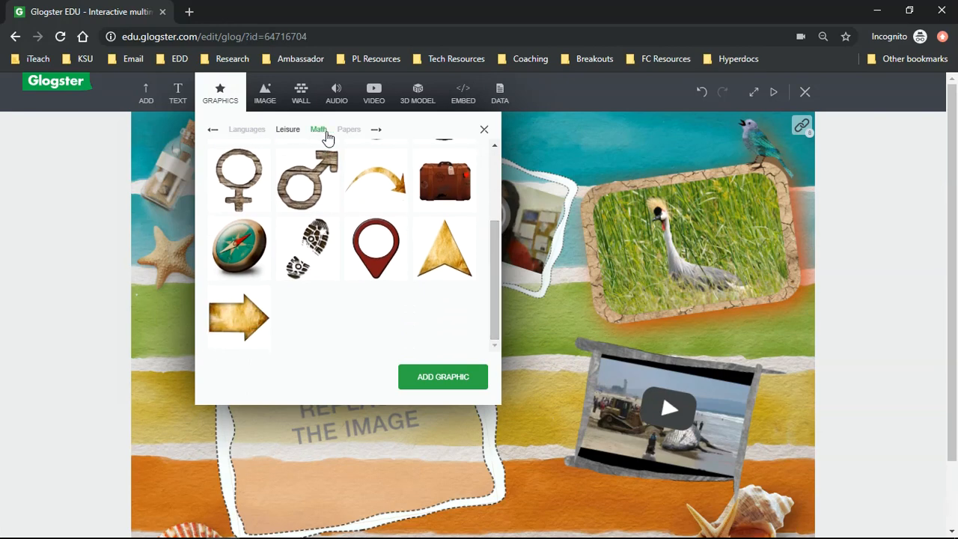
left_click(377, 134)
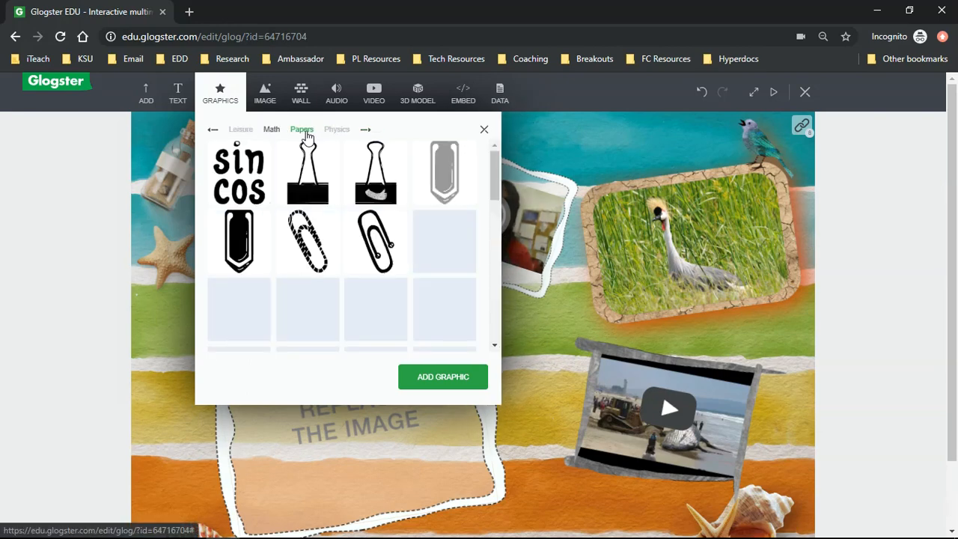
left_click(304, 133)
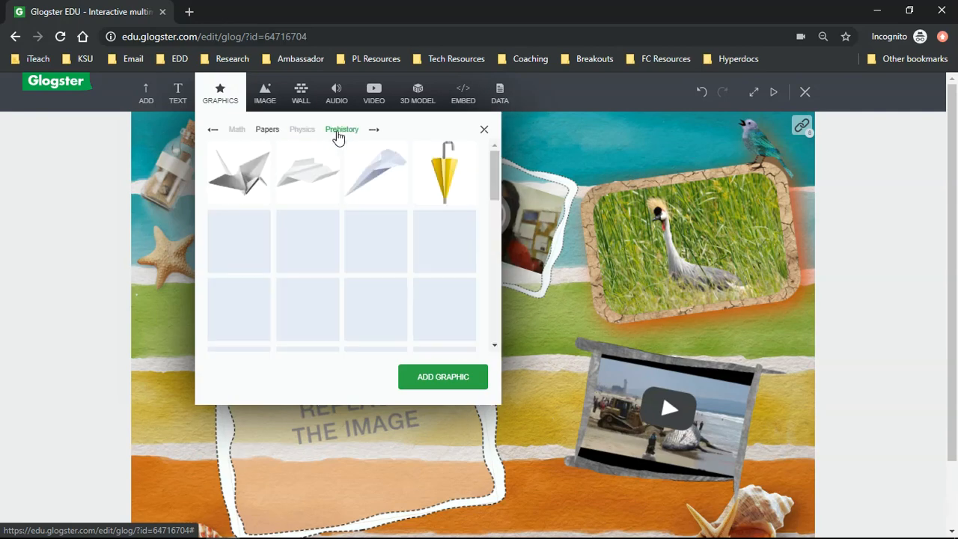
left_click(338, 133)
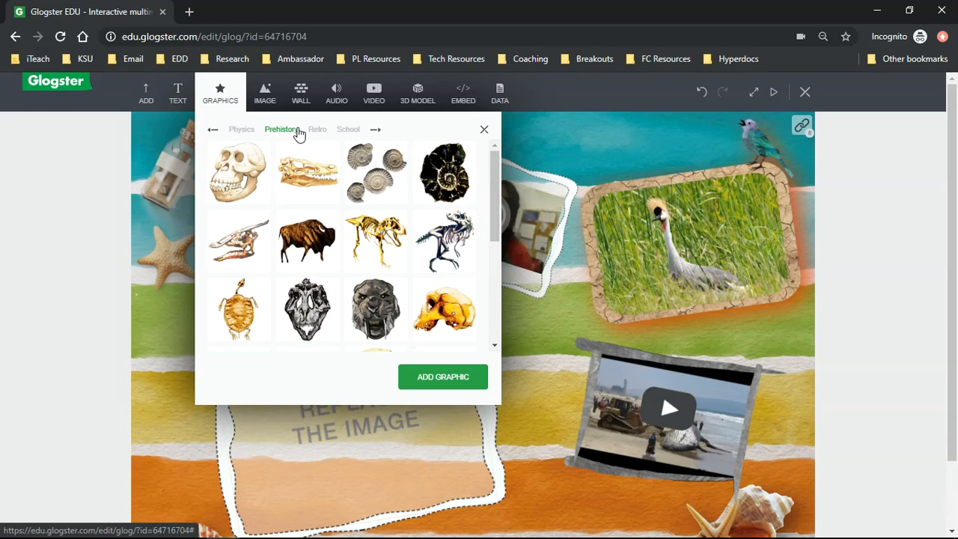
left_click(374, 132)
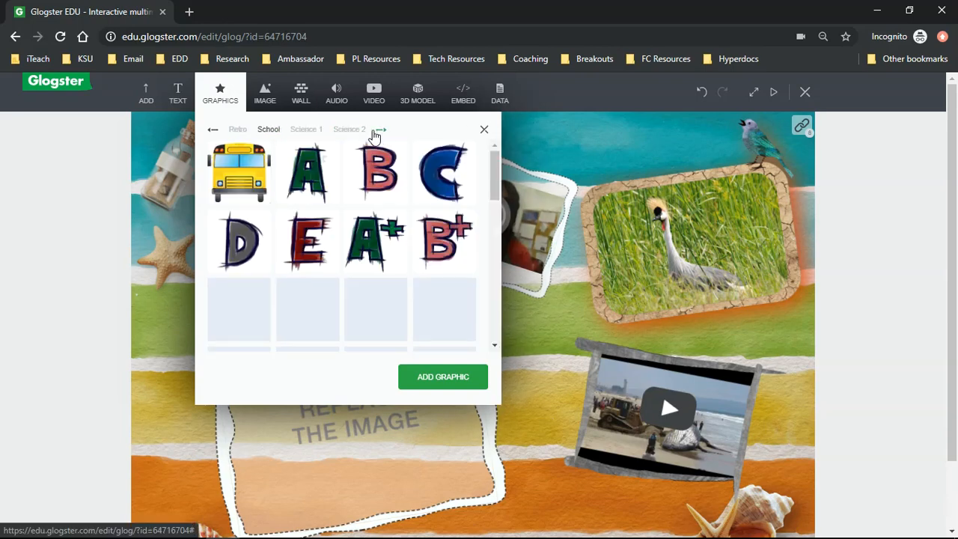
left_click(350, 132)
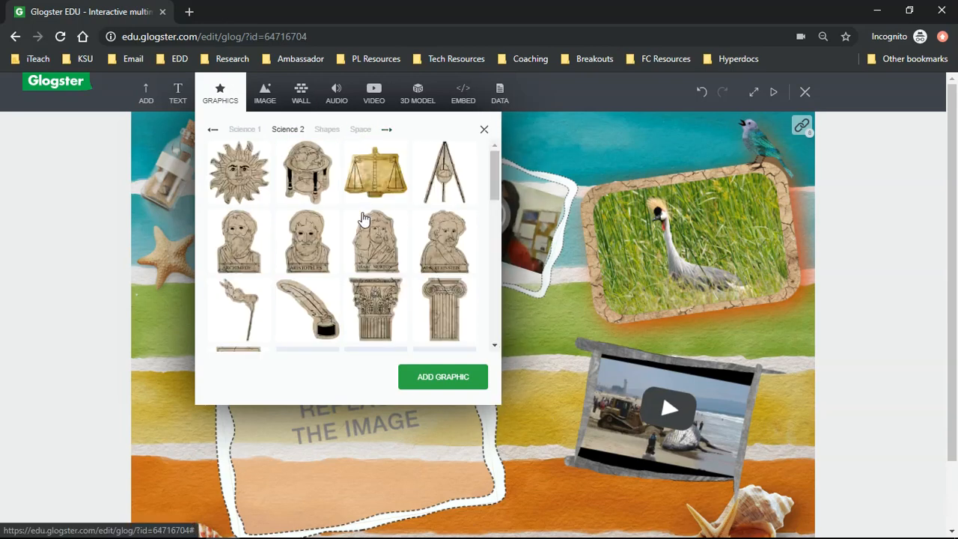
scroll(364, 215, "down", 5)
scroll(363, 218, "down", 8)
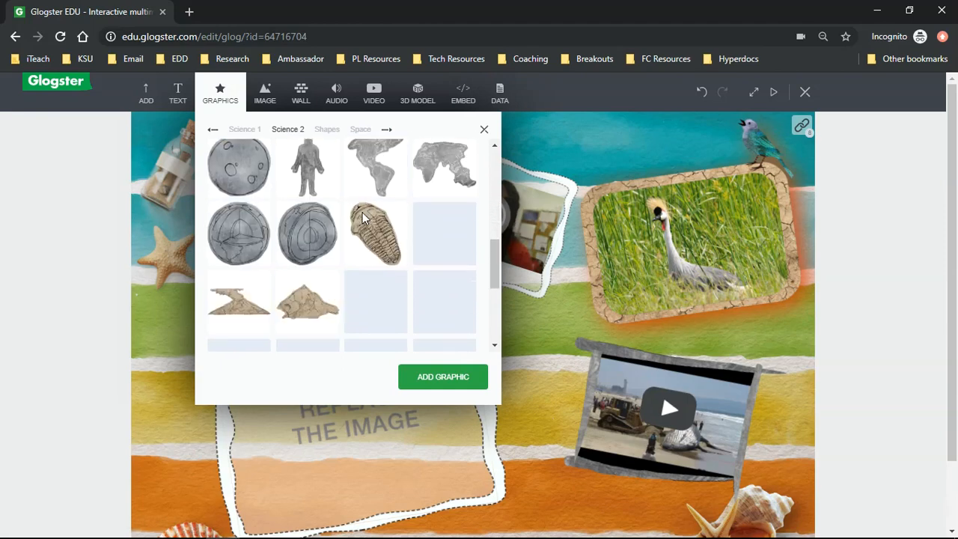
scroll(364, 218, "down", 8)
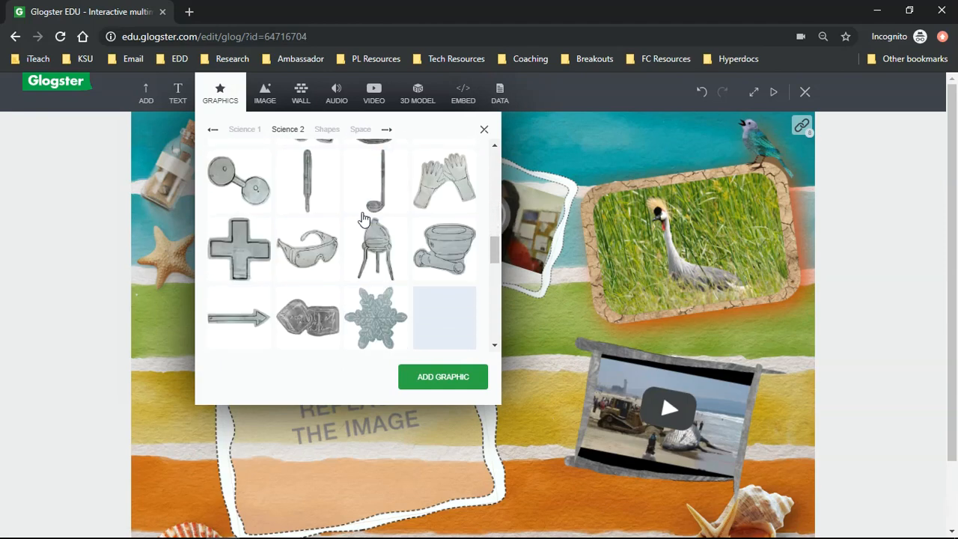
scroll(362, 218, "down", 4)
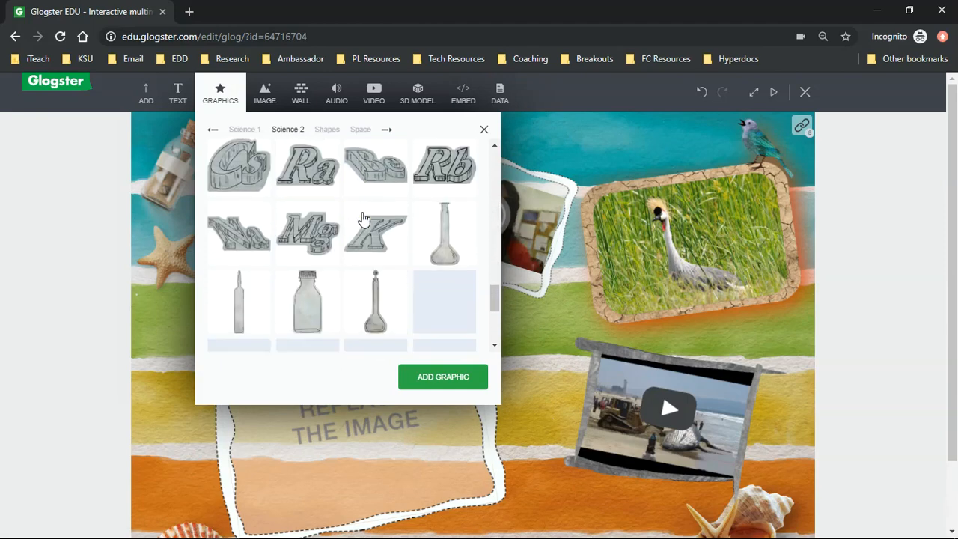
Step: Add the red chevrons graphic from the Shapes category to the poster
left_click(339, 131)
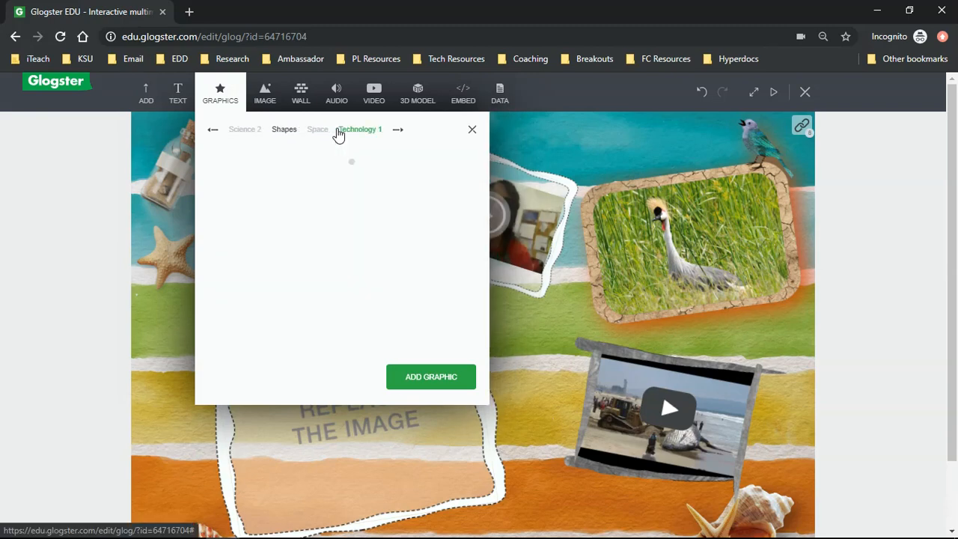
scroll(366, 239, "down", 2)
scroll(367, 239, "down", 5)
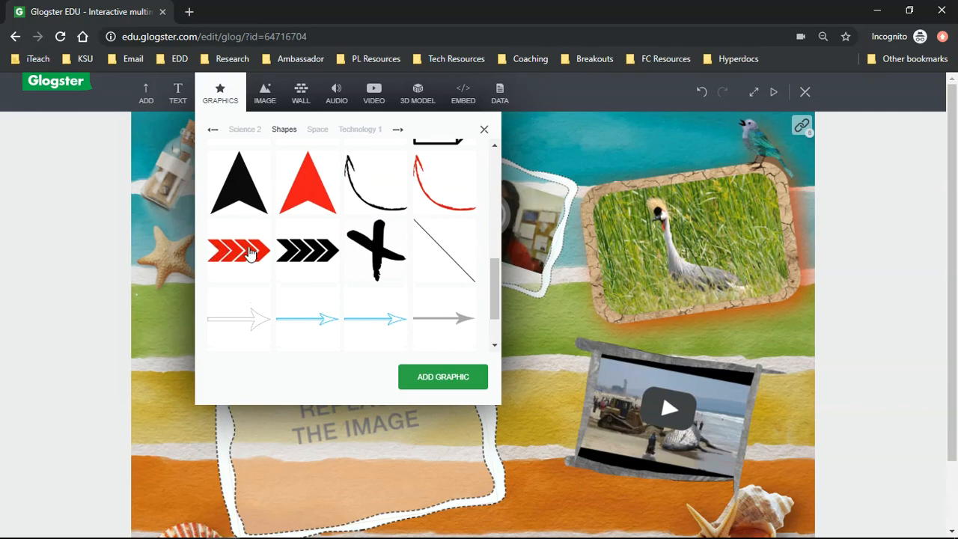
left_click(251, 254)
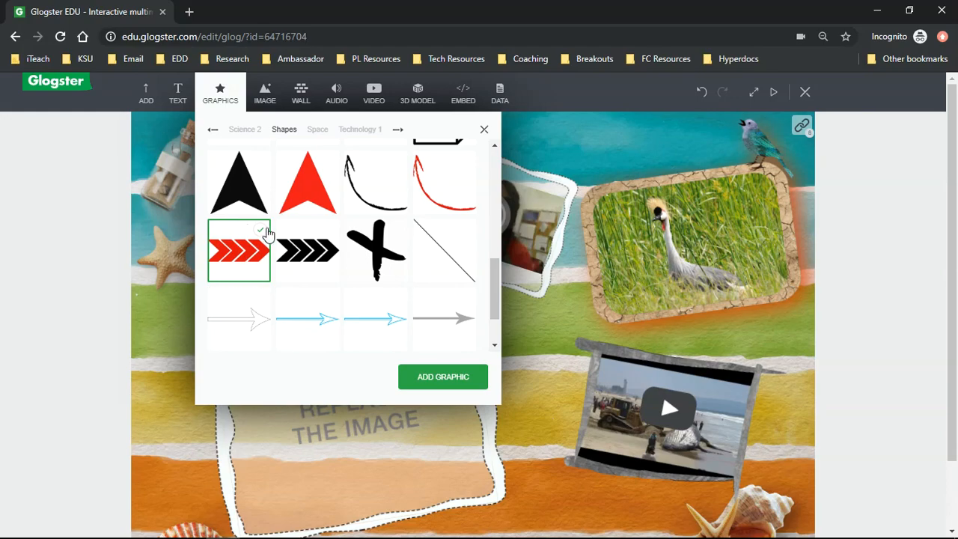
left_click(423, 383)
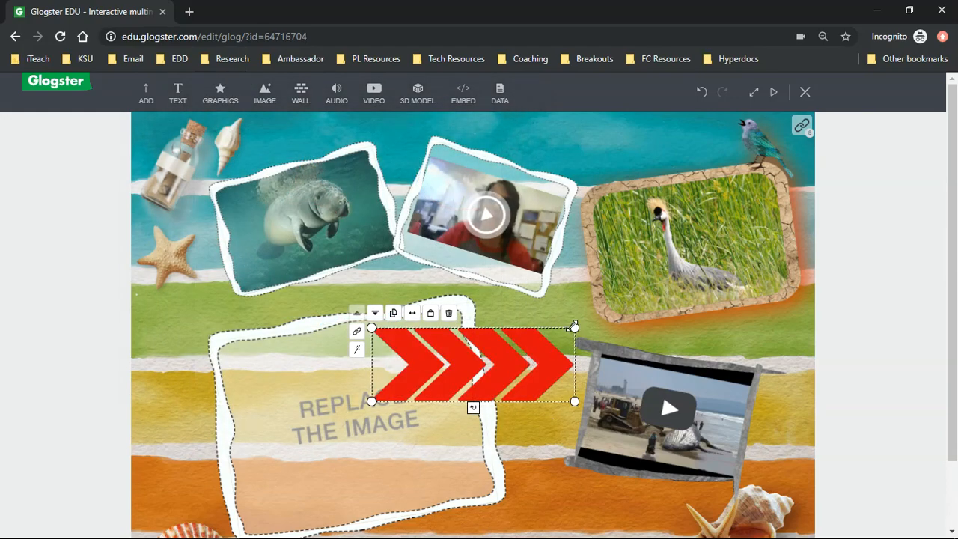
Step: Shrink the red chevrons, place them beside the beach video, and show the text box styles
left_click_drag(574, 328, 500, 371)
left_click(419, 384)
left_click_drag(419, 385, 522, 387)
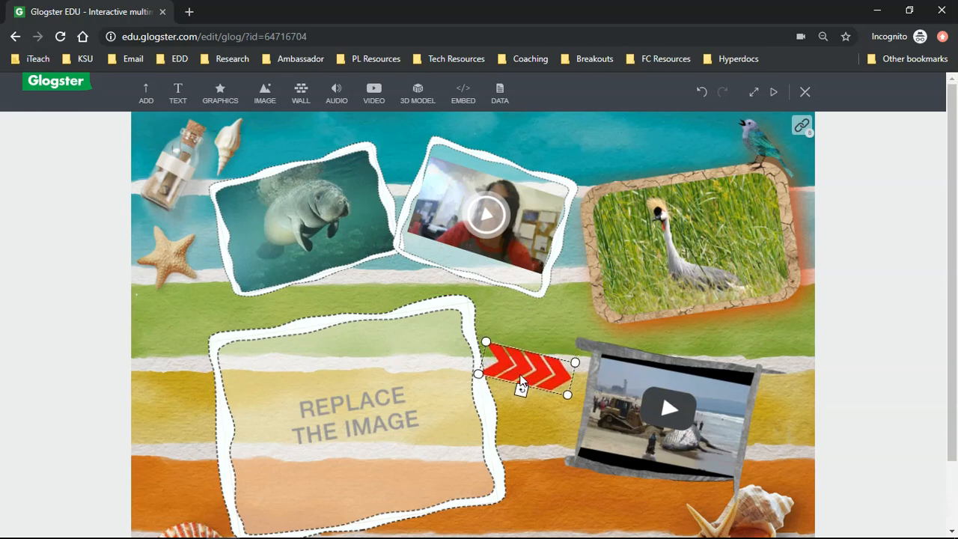
left_click(519, 311)
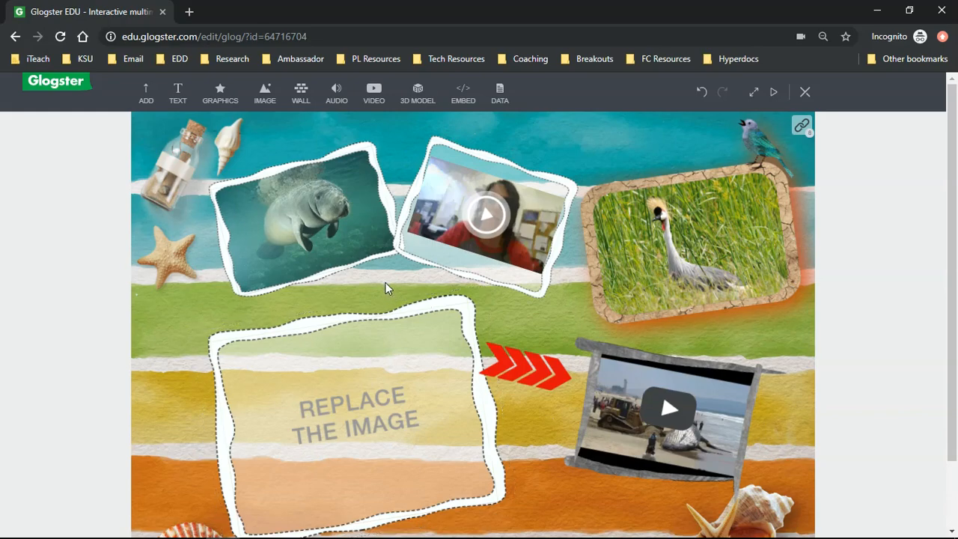
left_click(179, 102)
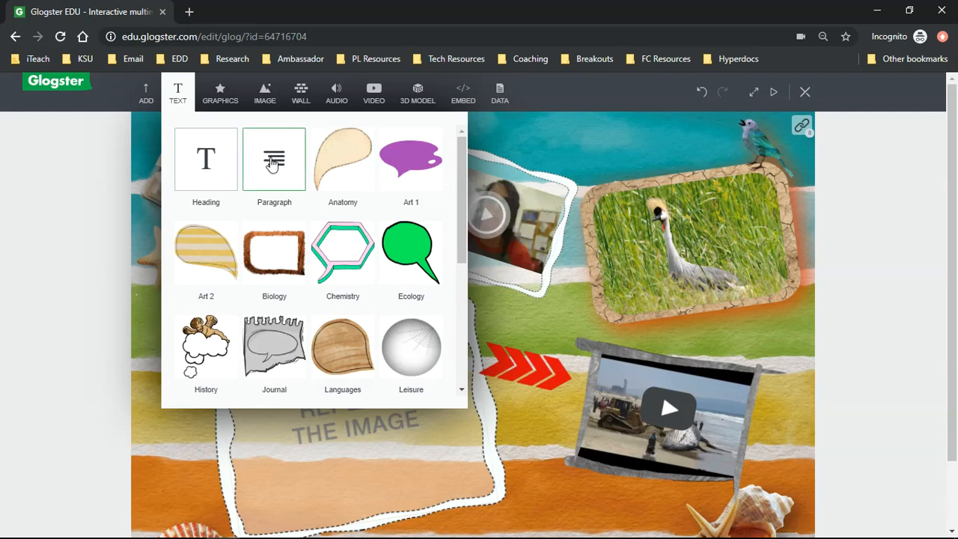
Step: Add the second Shapes speech-bubble text box, reading 'Add your text', to the poster
scroll(378, 220, "down", 3)
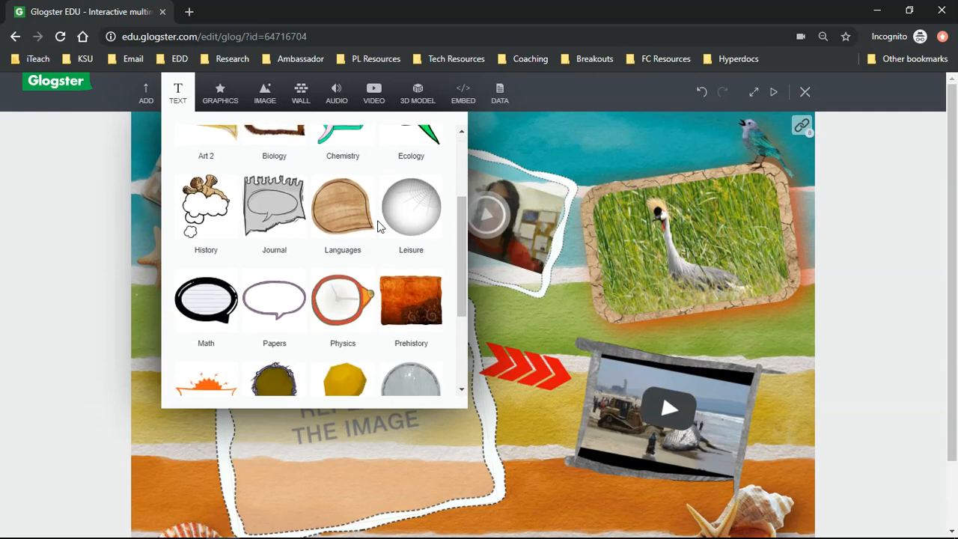
scroll(378, 221, "up", 1)
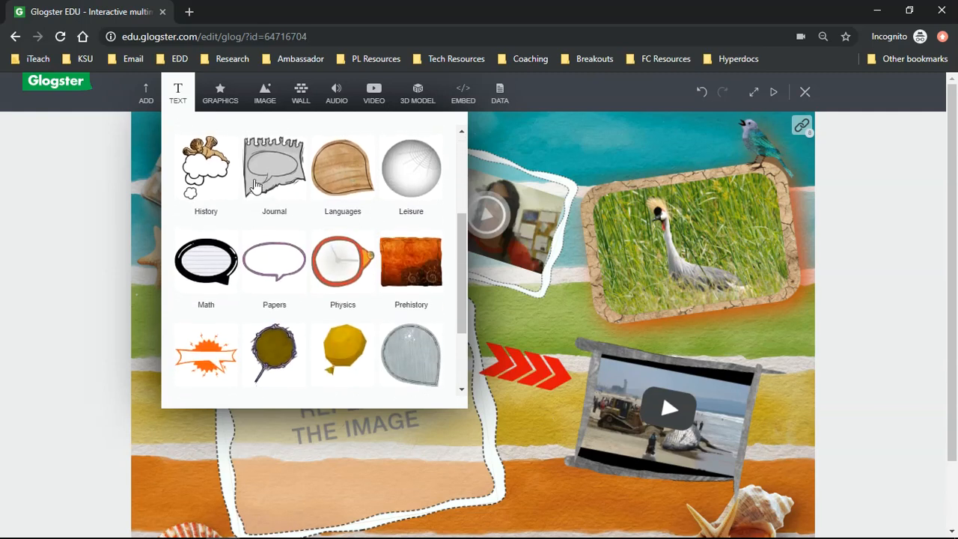
scroll(385, 185, "down", 1)
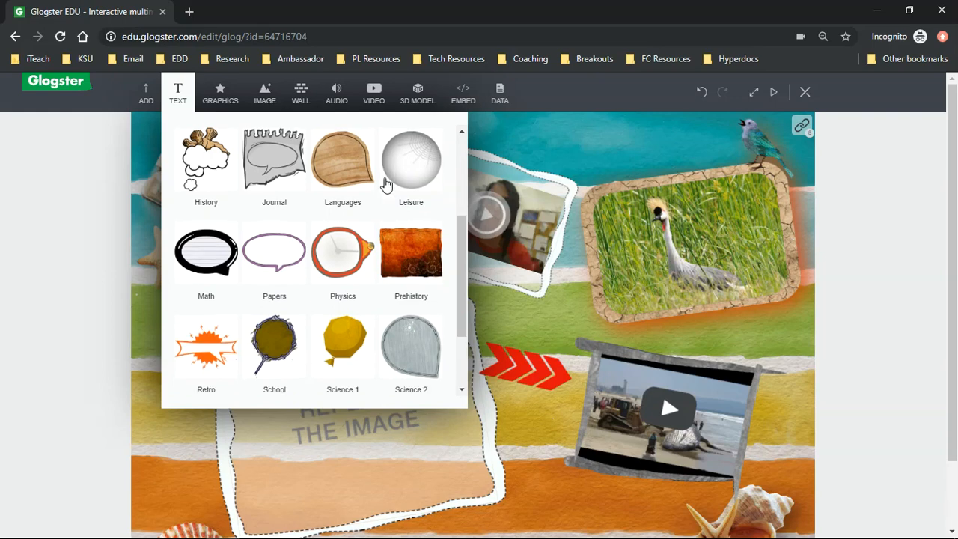
scroll(385, 184, "down", 3)
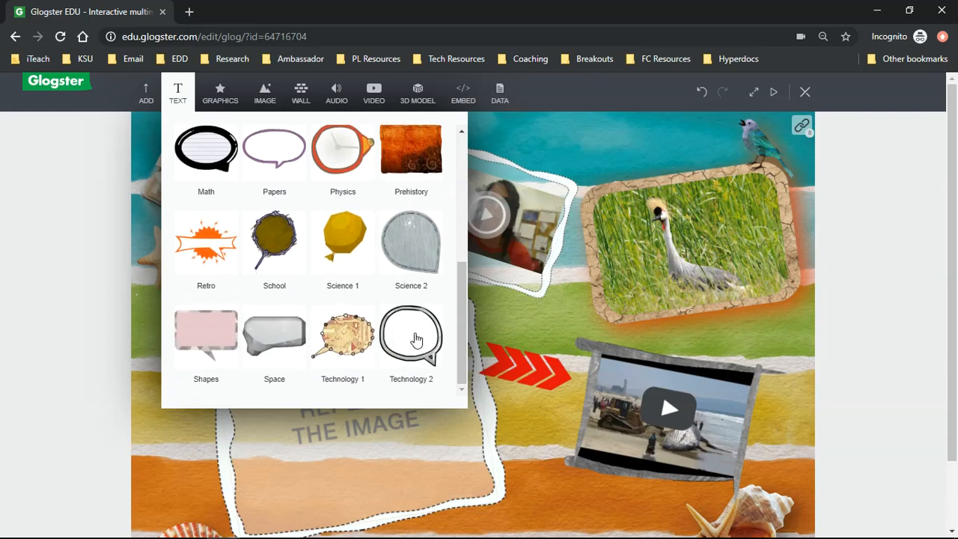
left_click(215, 334)
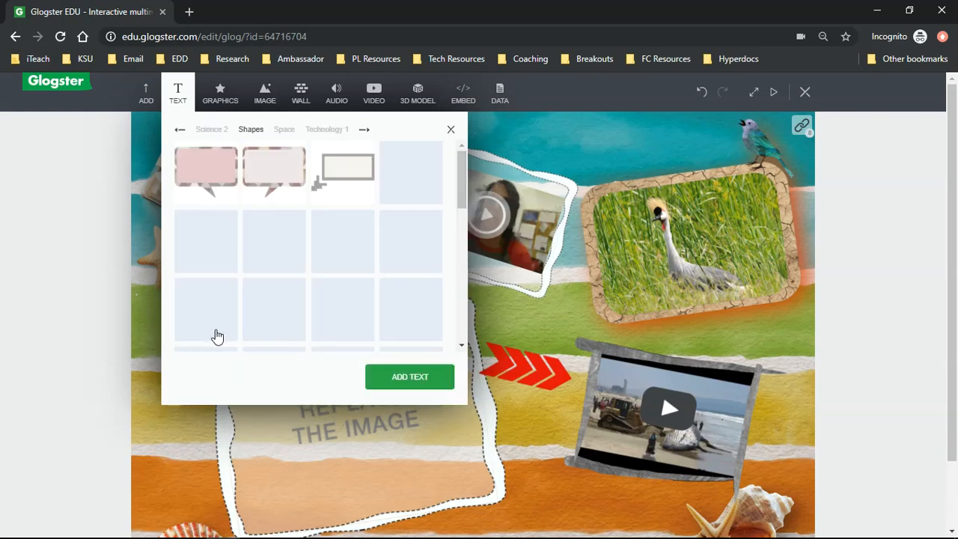
left_click(278, 177)
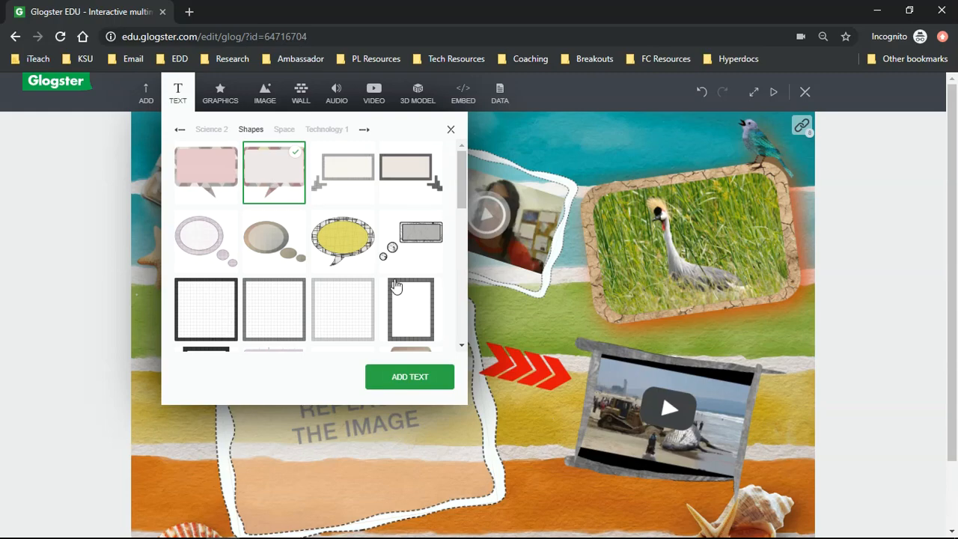
left_click(414, 377)
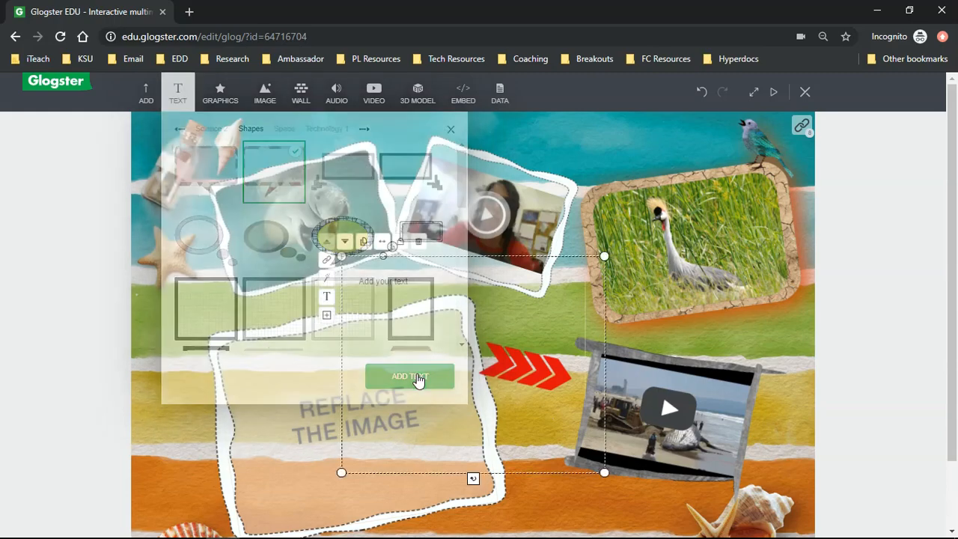
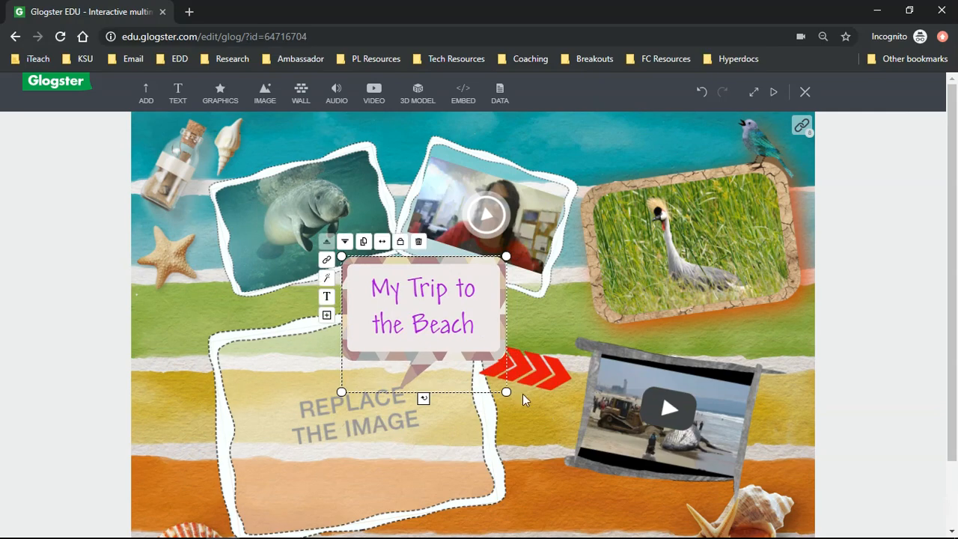
Step: Move the title box up and shift the Replace the Image frame left
left_click_drag(416, 242, 358, 106)
left_click_drag(459, 318, 395, 350)
scroll(396, 350, "down", 1)
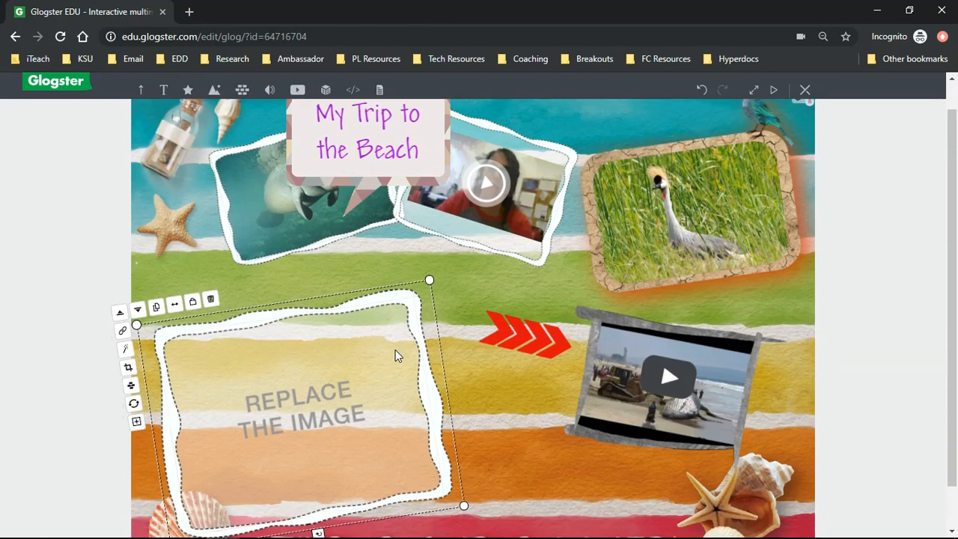
Step: Duplicate the image frame with Ctrl+C/Ctrl+V and place the person video inside the copy
key("ctrl+c")
key("ctrl+v")
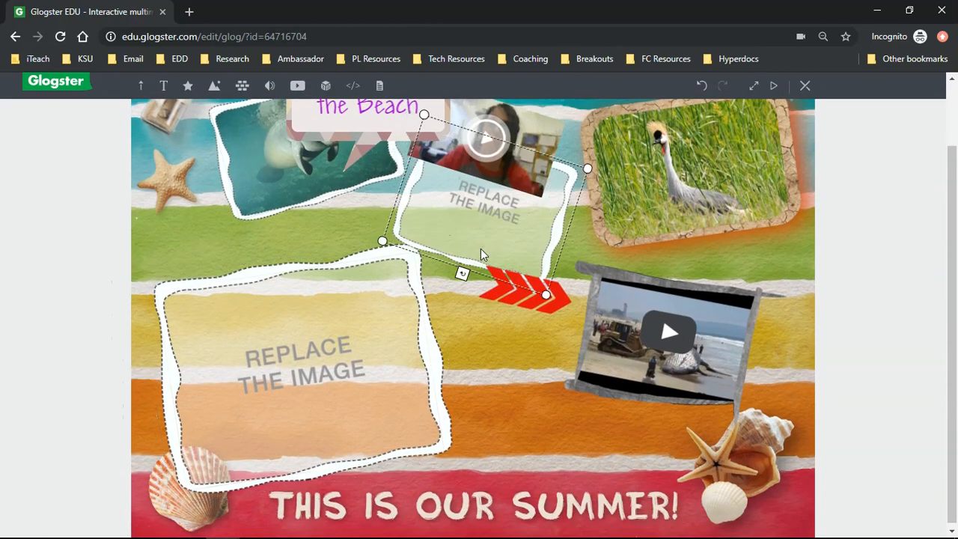
left_click_drag(481, 249, 477, 268)
left_click_drag(519, 147, 516, 227)
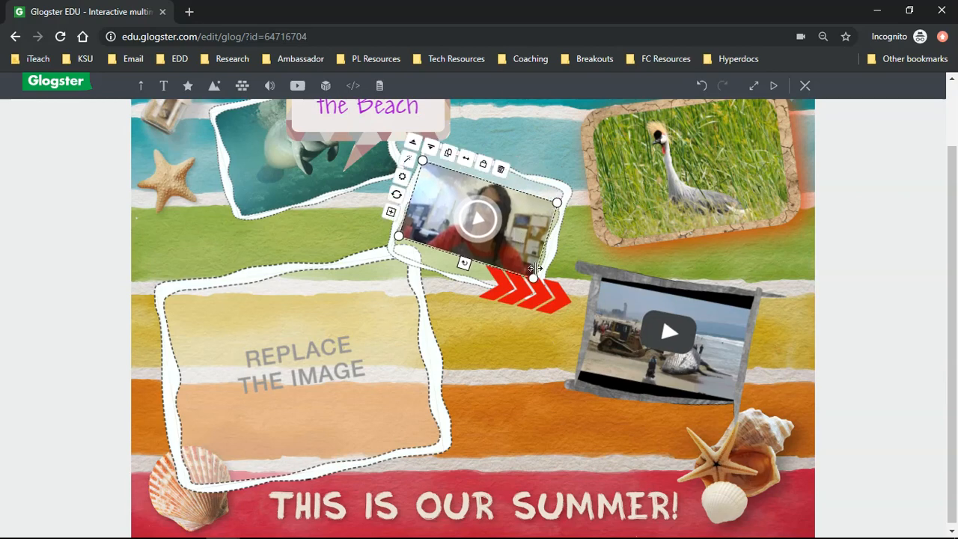
Step: Move the red chevron arrows lower and centre the title at the top
left_click(529, 291)
left_click_drag(529, 291, 519, 340)
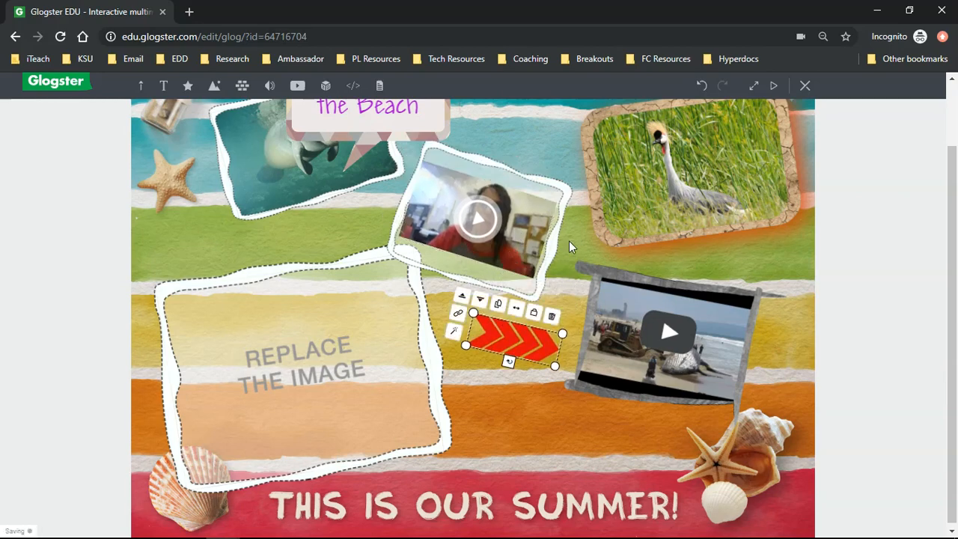
scroll(569, 242, "up", 1)
left_click_drag(436, 162, 583, 154)
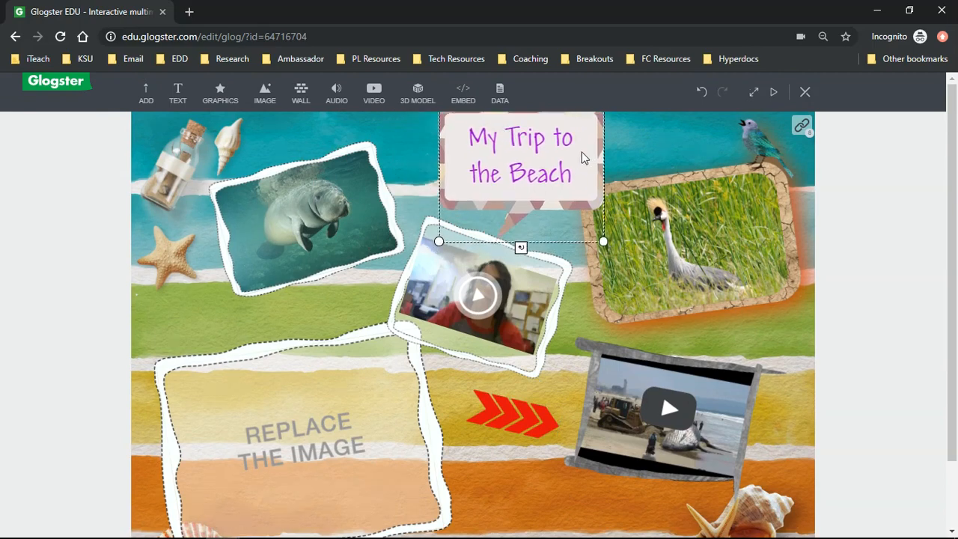
left_click(776, 335)
scroll(776, 334, "down", 1)
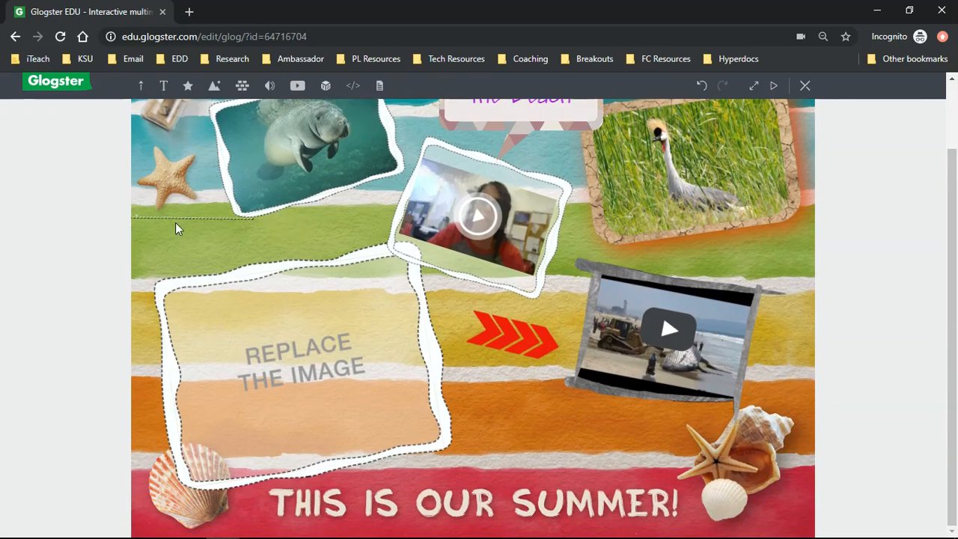
scroll(174, 224, "up", 1)
scroll(172, 227, "up", 1)
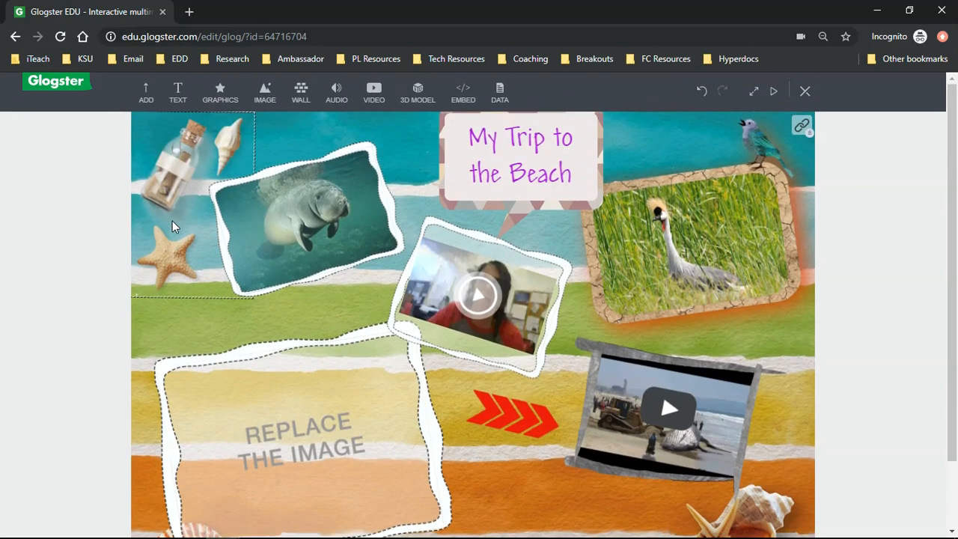
Step: Search 3D models for 'dolphin' and add the orca model to the poster
left_click(420, 95)
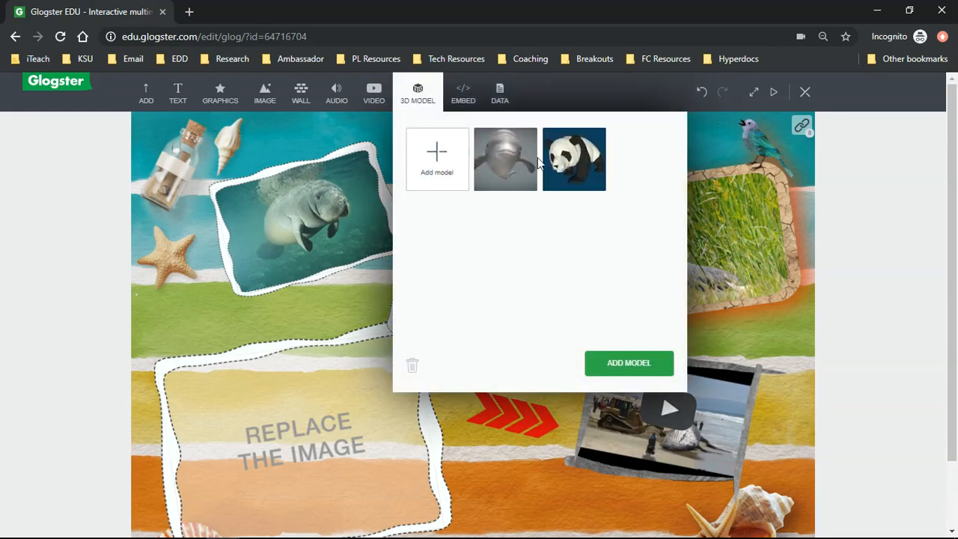
left_click(436, 166)
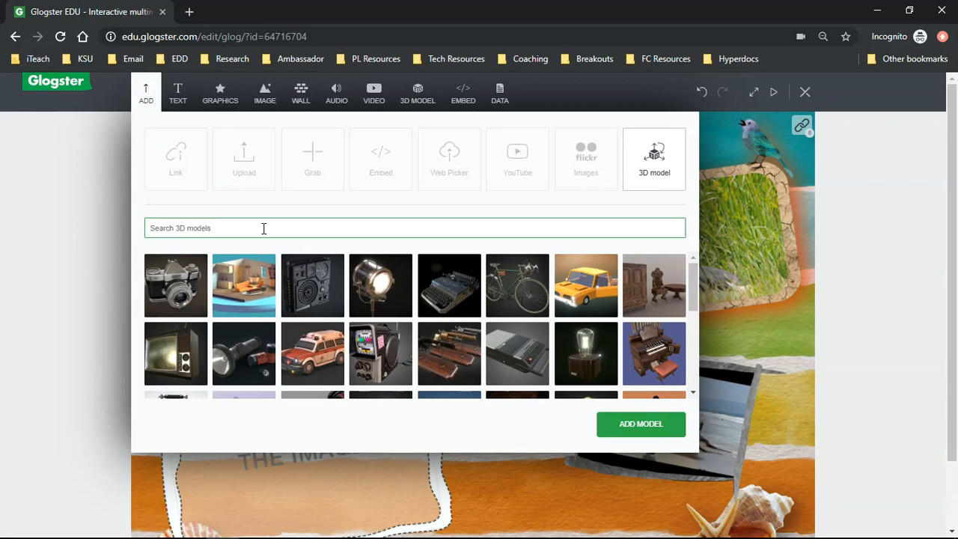
type("dolphin")
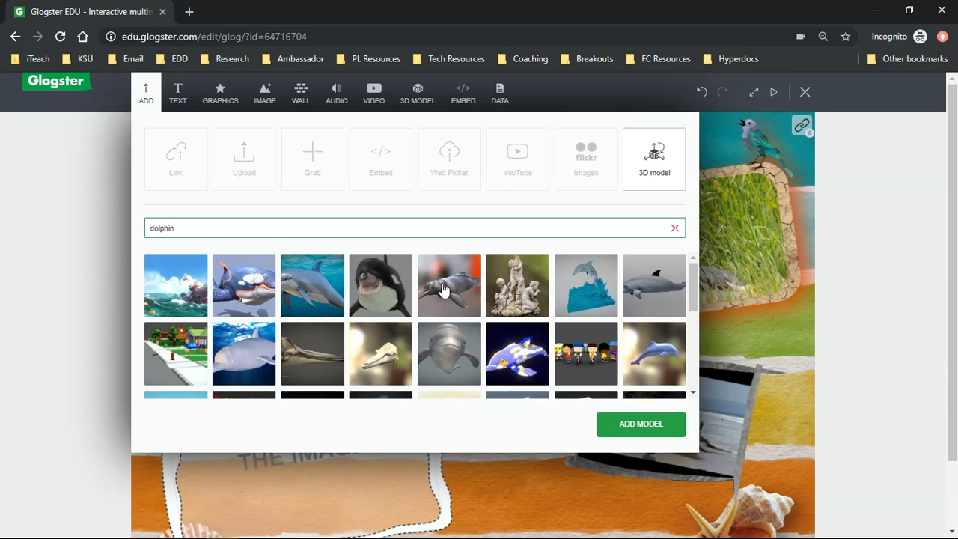
scroll(444, 289, "down", 1)
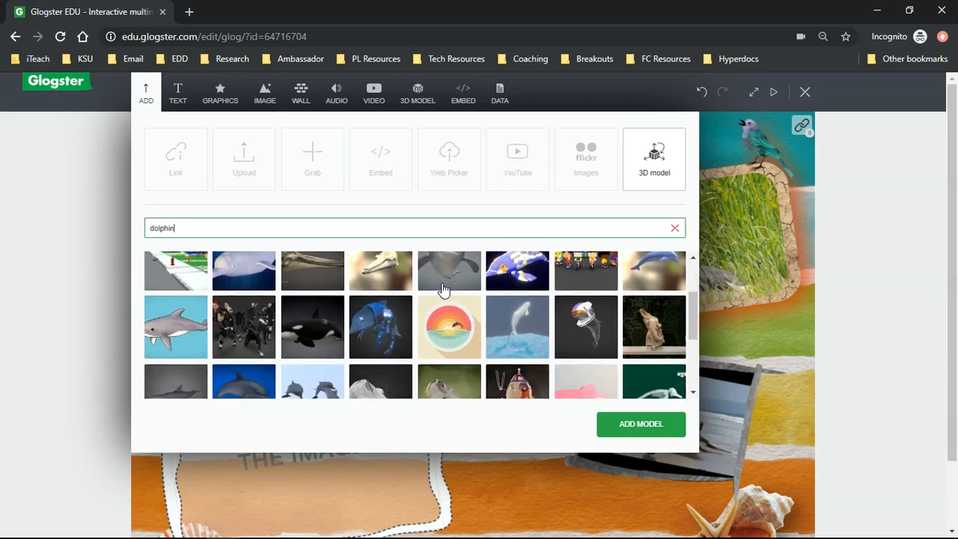
left_click(307, 322)
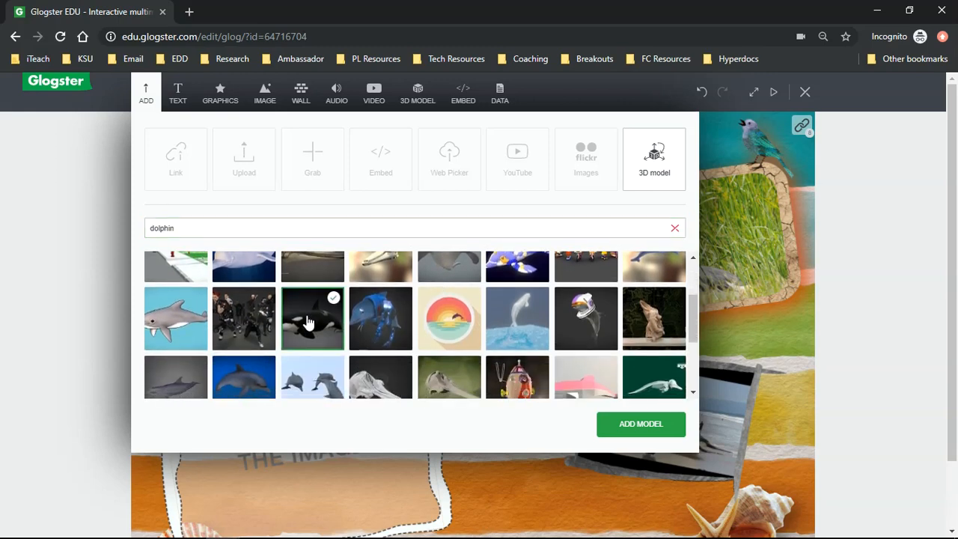
left_click(633, 420)
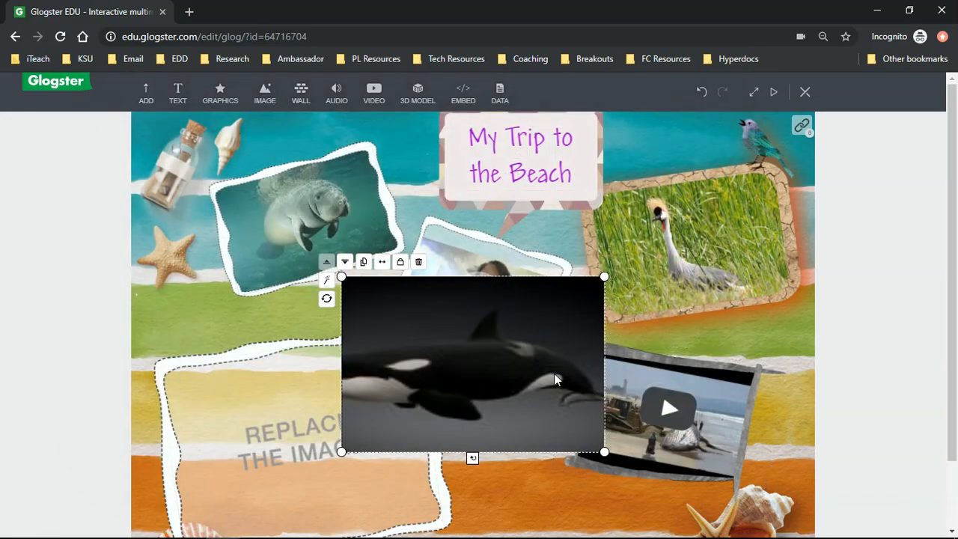
Step: Shrink the orca, nudge the red arrows up, and resize the lower-left image frame
left_click_drag(604, 278, 457, 374)
left_click_drag(421, 404, 533, 482)
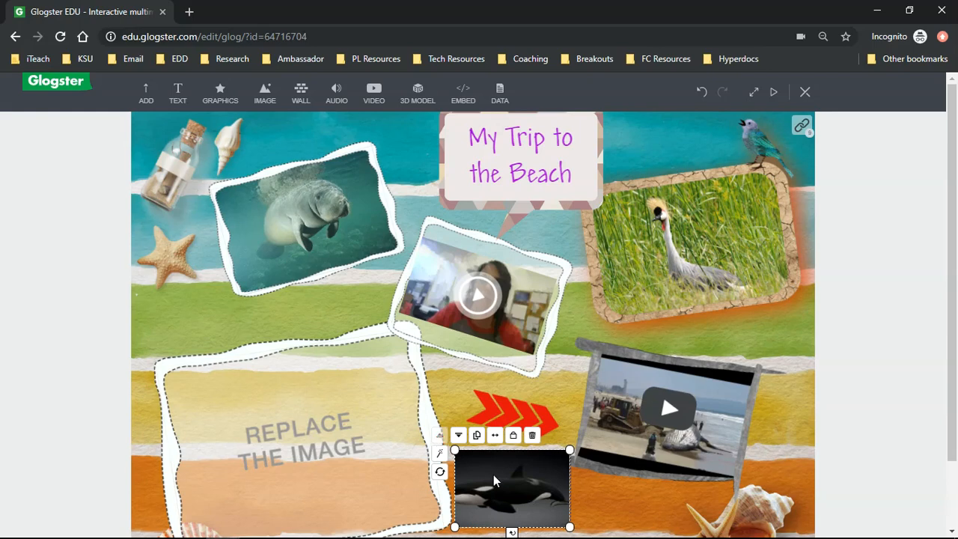
left_click_drag(503, 411, 502, 393)
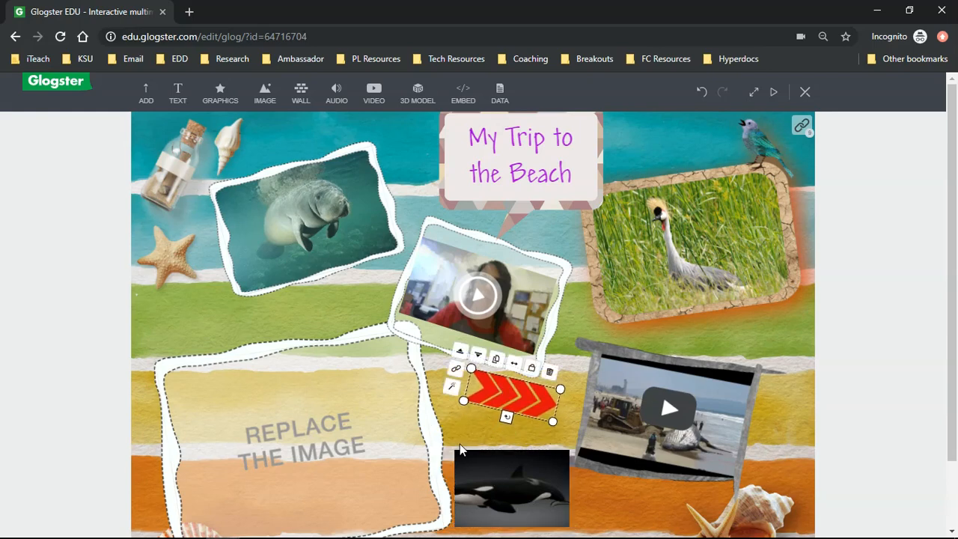
left_click(460, 450)
mouse_move(456, 450)
left_mouse_down()
mouse_move(417, 423)
mouse_move(456, 453)
mouse_move(442, 451)
left_mouse_up()
left_click(309, 401)
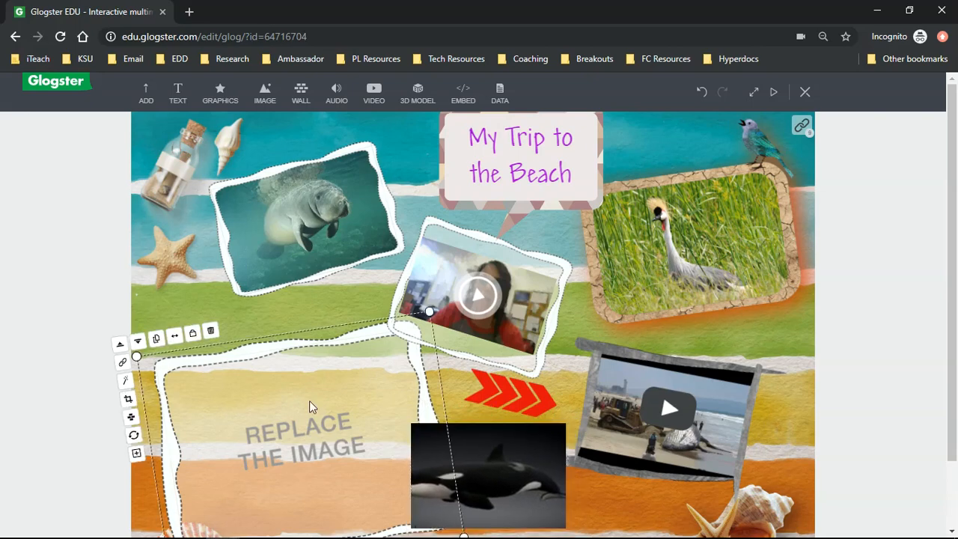
left_click_drag(425, 313, 342, 364)
left_click_drag(314, 426, 302, 371)
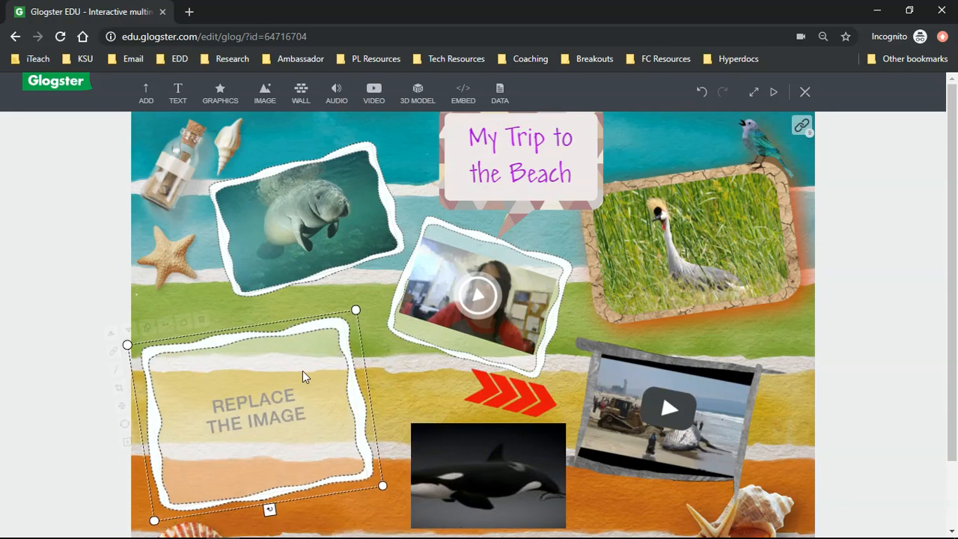
Step: Place the orca in the lower-left frame, tilted and enlarged to fill it, then shift the arrows
left_click(434, 445)
left_click_drag(435, 444, 192, 383)
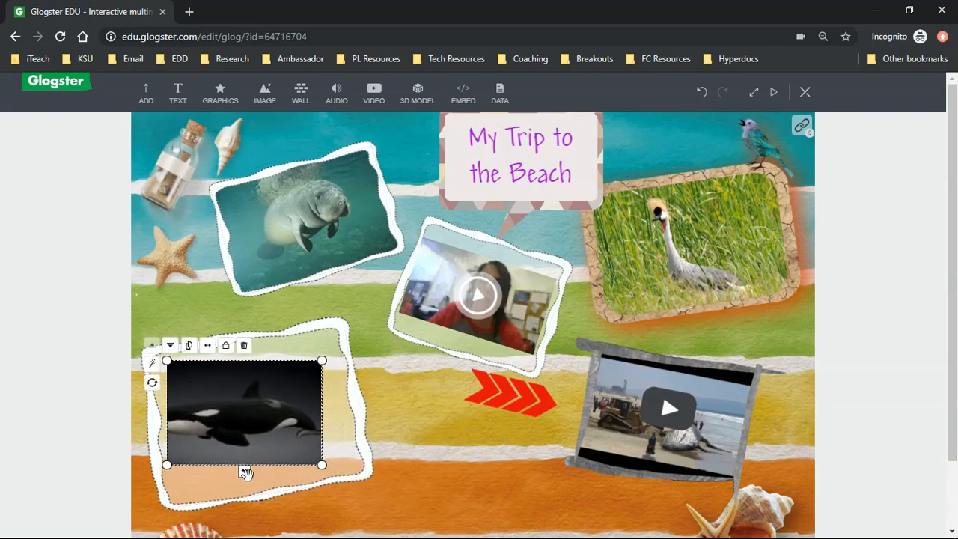
mouse_move(245, 471)
left_mouse_down()
mouse_move(260, 468)
mouse_move(252, 470)
left_mouse_up()
left_click_drag(330, 457, 320, 428)
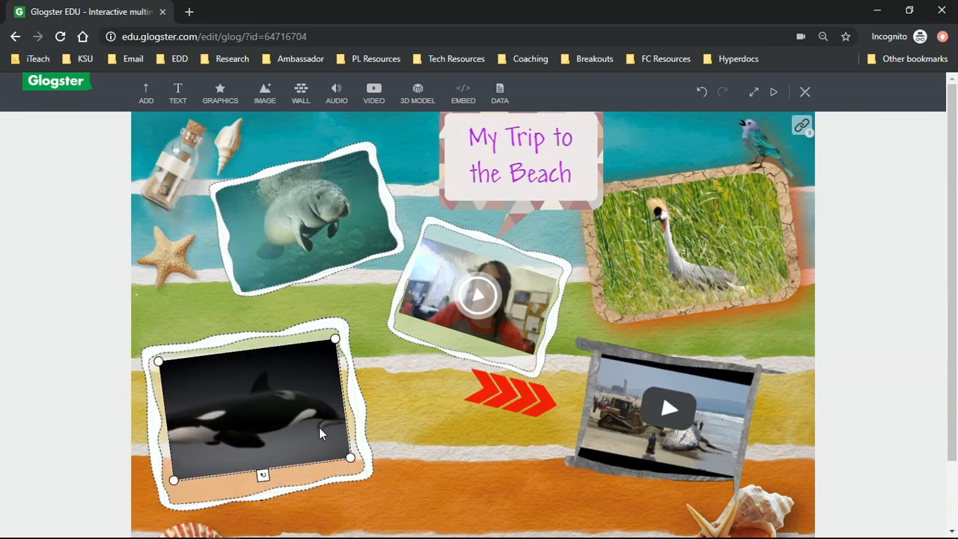
left_click_drag(261, 472, 264, 473)
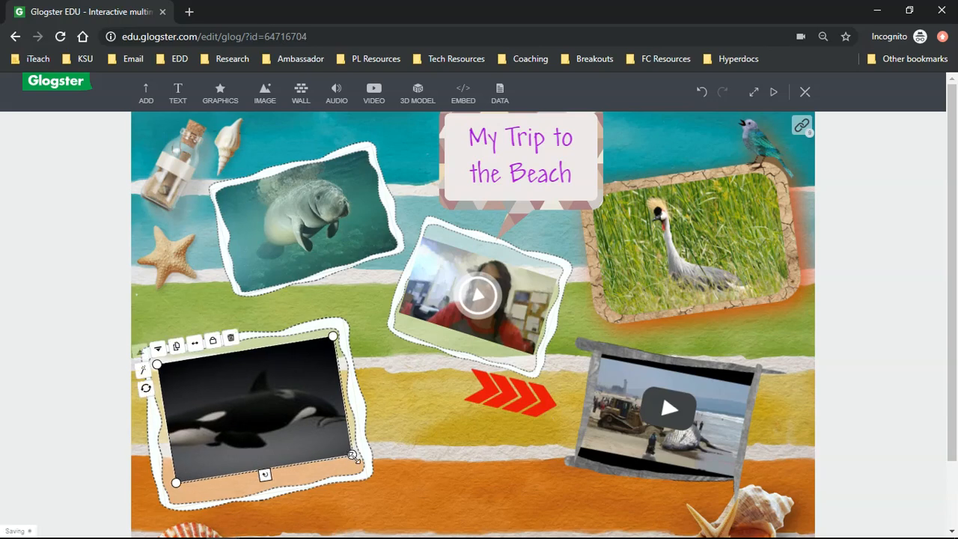
left_click_drag(352, 455, 323, 440)
left_click(430, 464)
left_click_drag(511, 392, 479, 416)
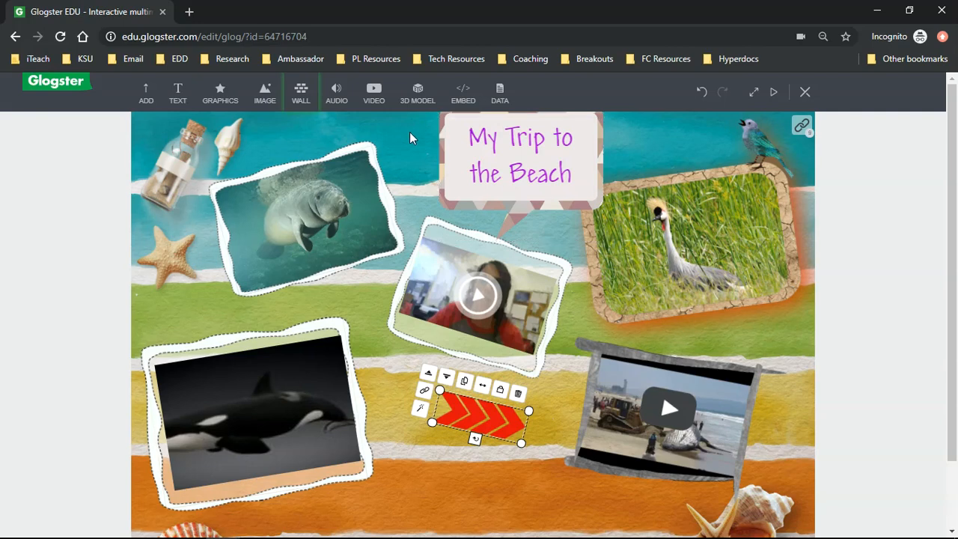
Step: Try adding a Flickr image as the Wall background and dismiss the failed connection window
left_click(301, 96)
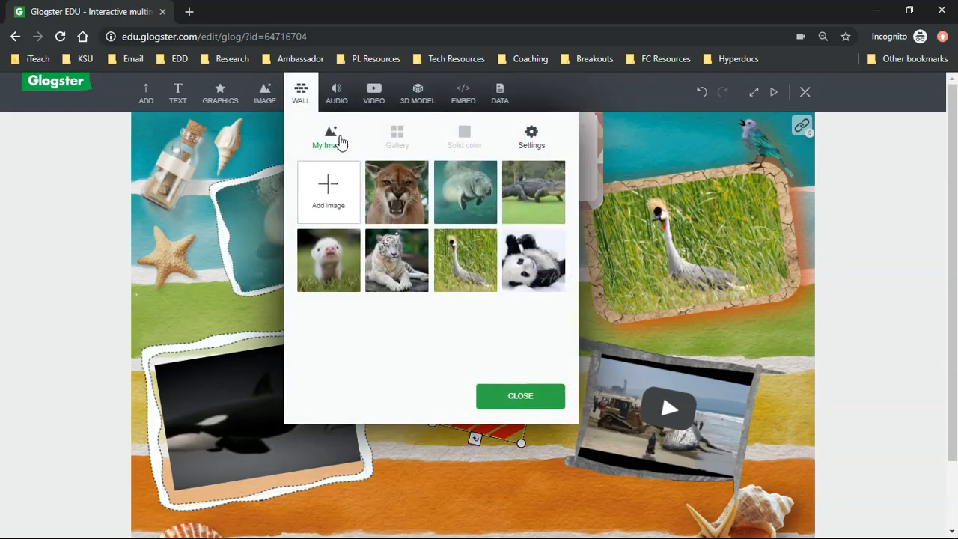
mouse_move(318, 187)
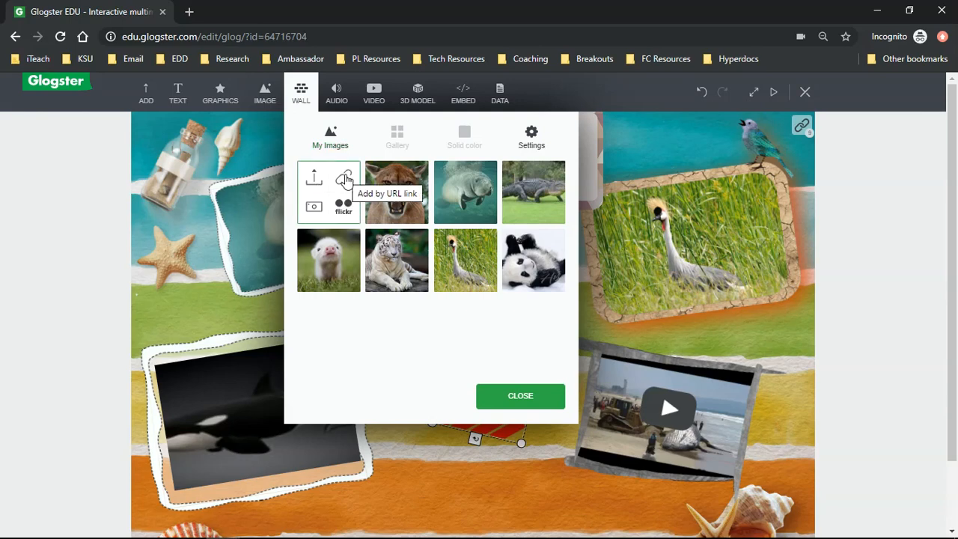
left_click(343, 216)
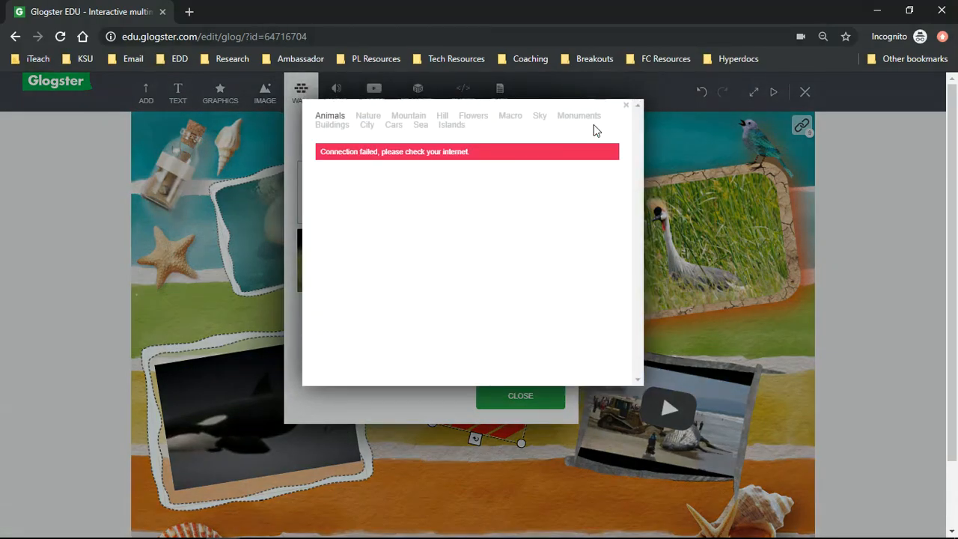
left_click(627, 106)
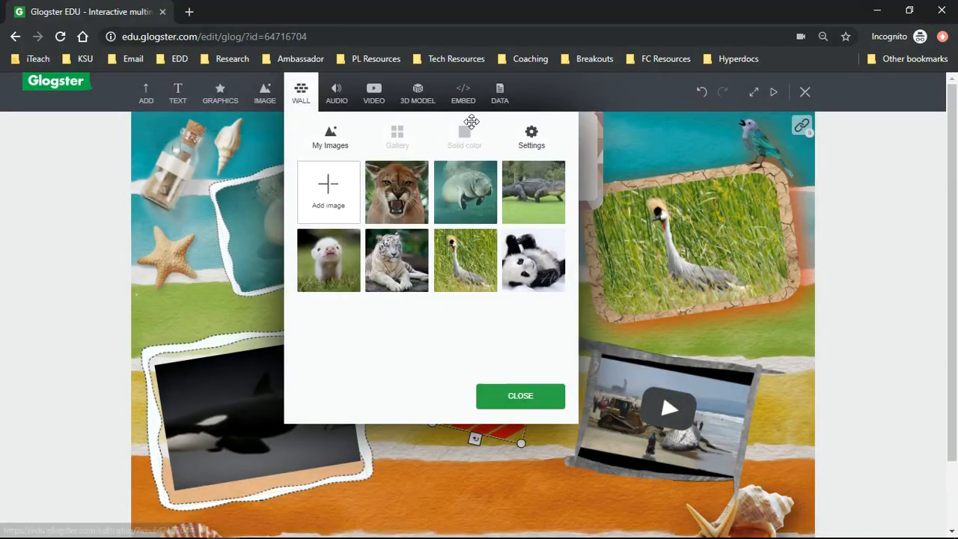
Step: Set the poster background to the blue water texture from the Science 1 wall gallery
left_click(397, 141)
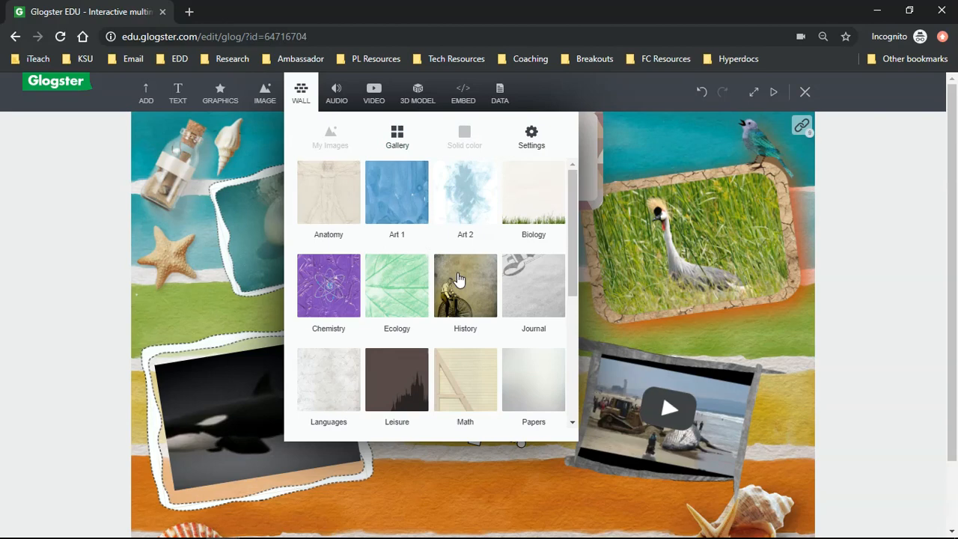
scroll(458, 279, "down", 4)
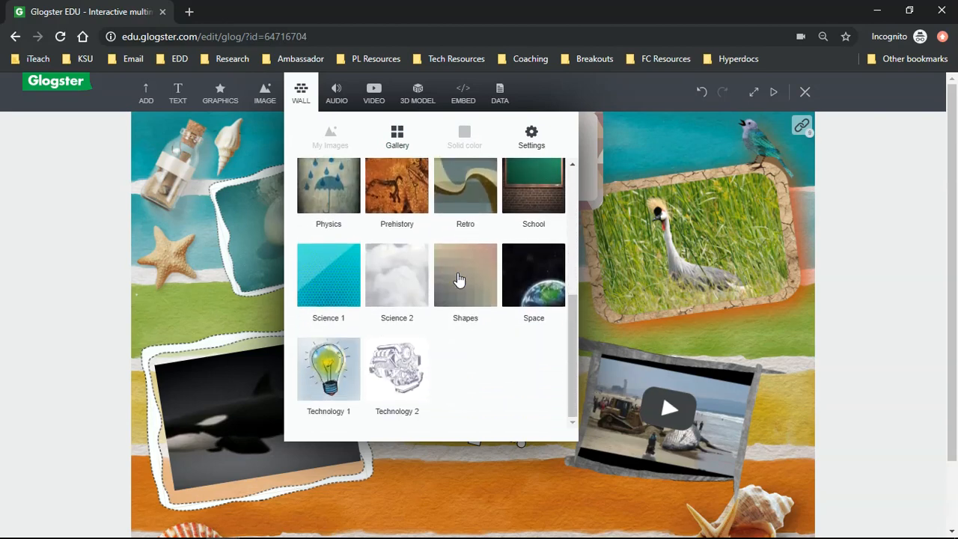
scroll(459, 279, "up", 2)
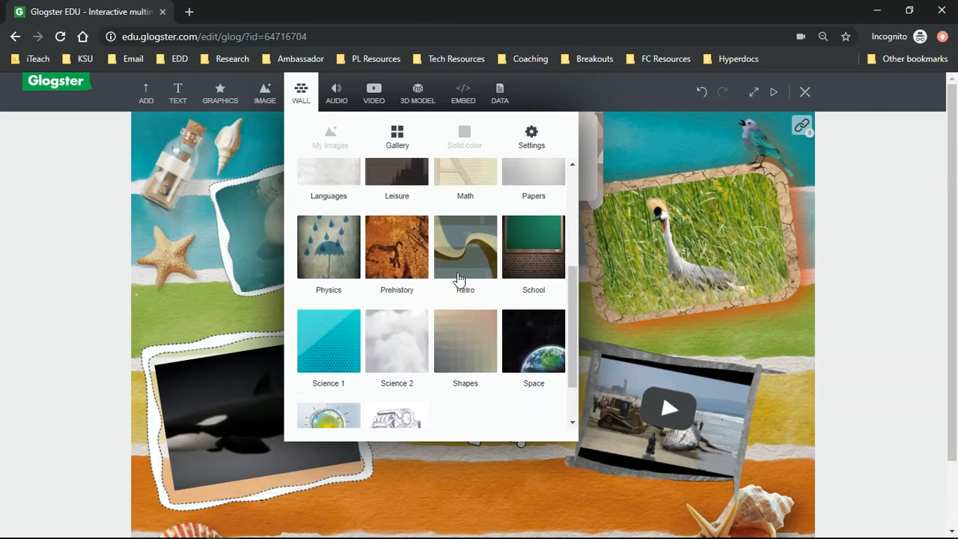
scroll(459, 279, "up", 3)
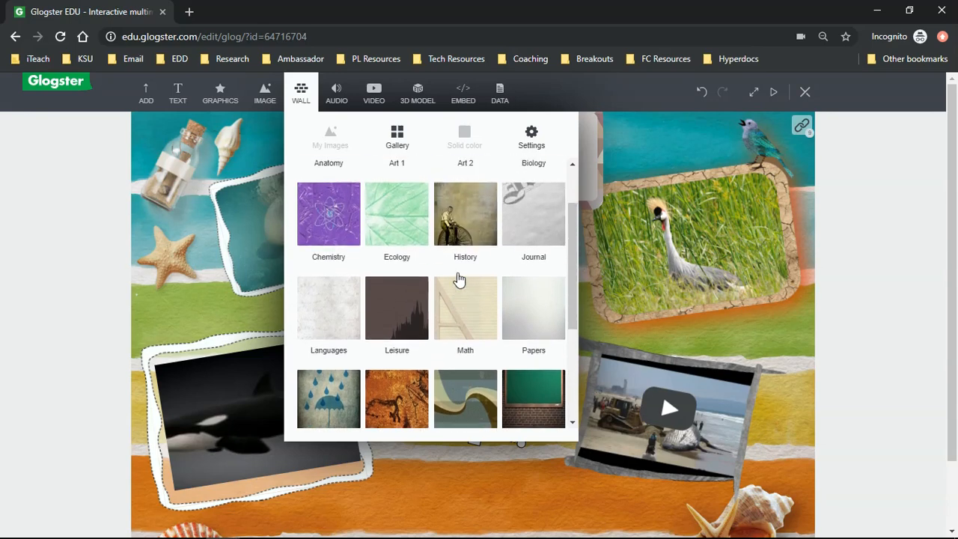
scroll(456, 278, "down", 3)
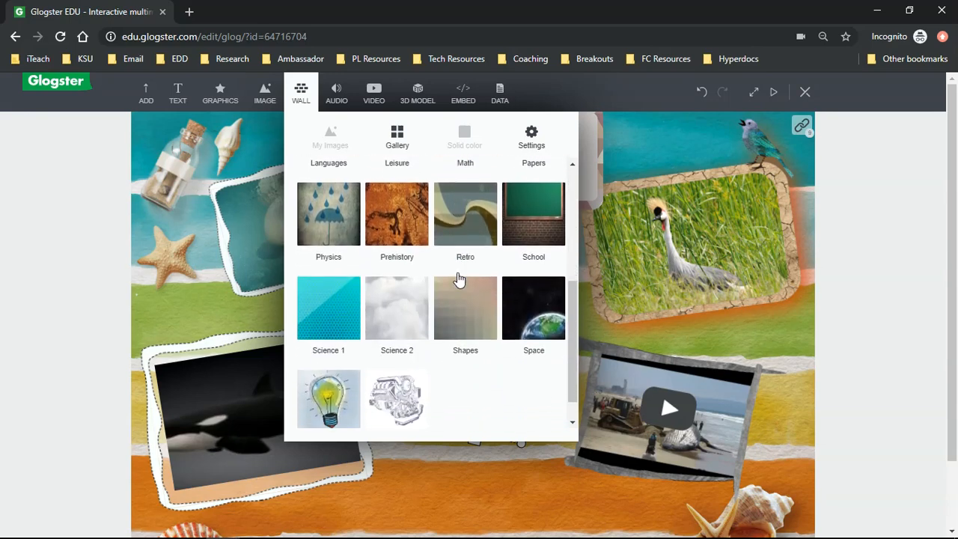
left_click(336, 300)
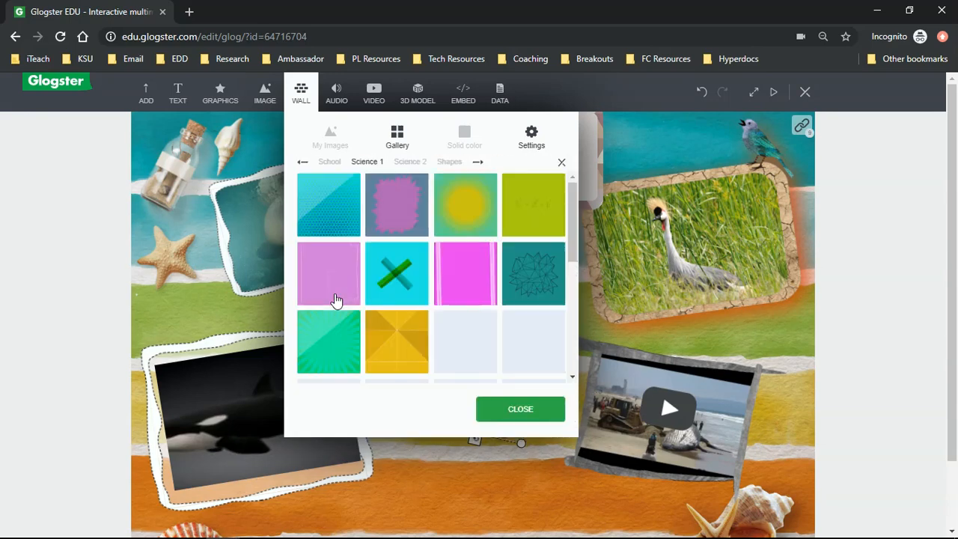
scroll(455, 290, "down", 6)
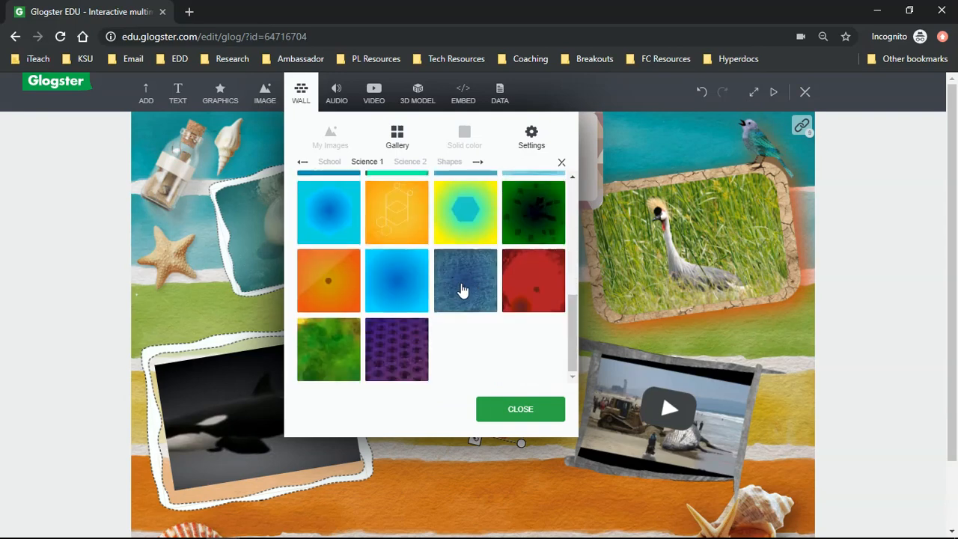
left_click(466, 280)
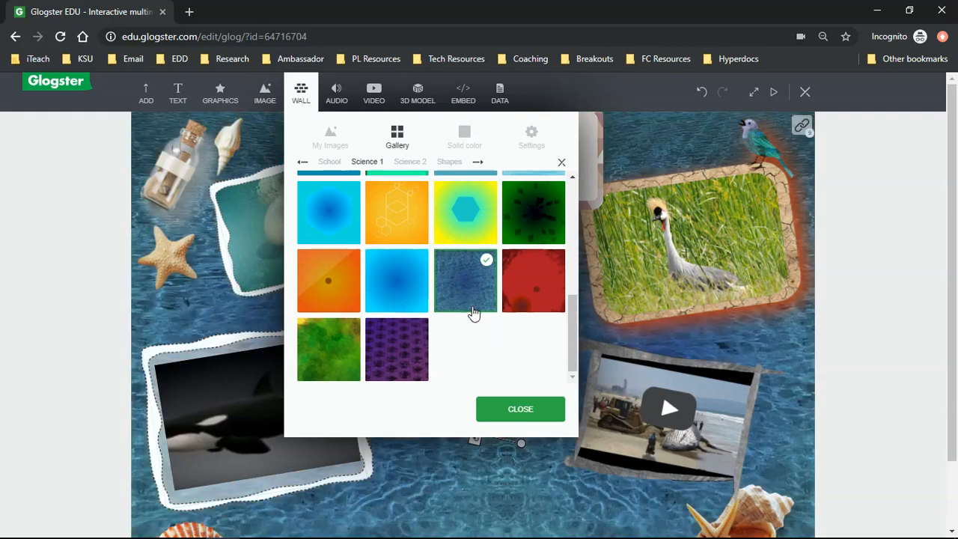
left_click(505, 413)
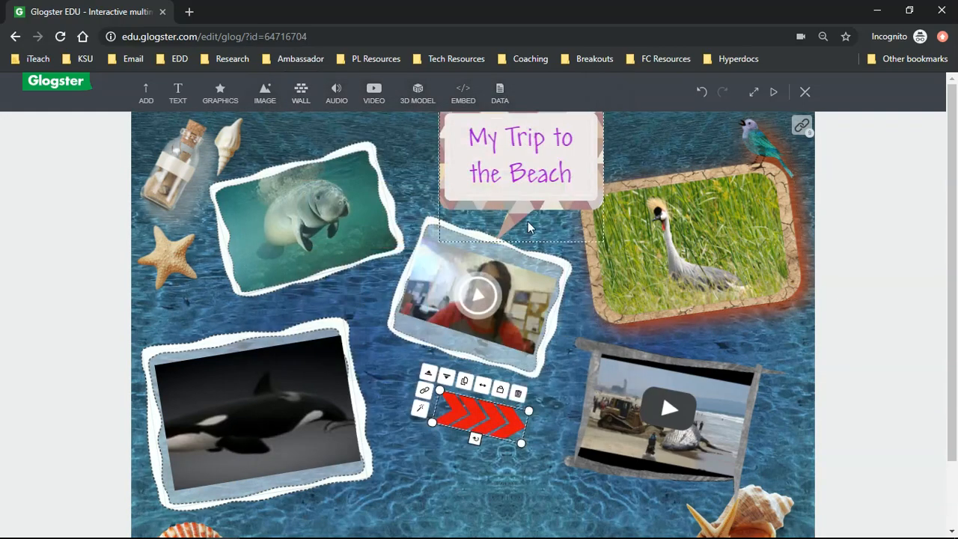
scroll(583, 339, "down", 1)
scroll(583, 339, "up", 1)
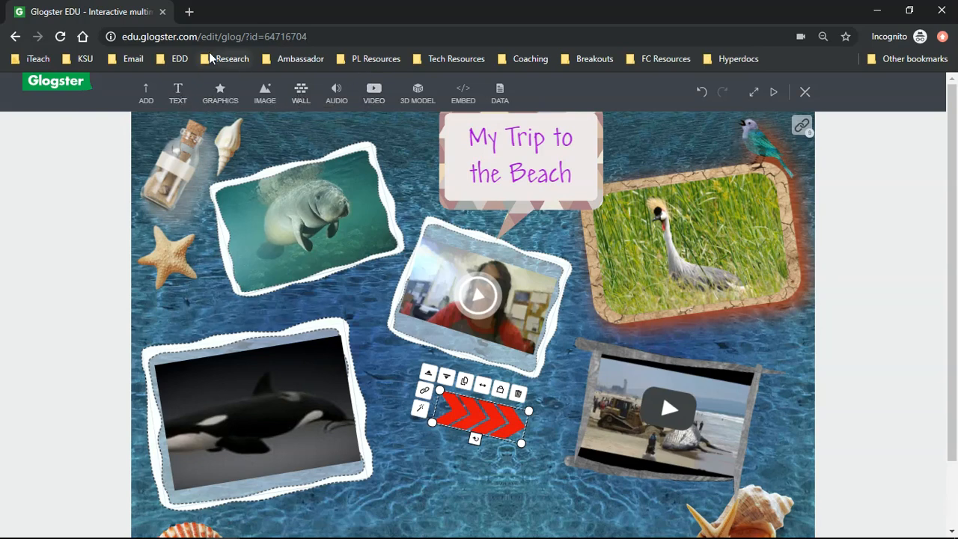
Step: Search Google for 'beach image' in a new browser tab
left_click(189, 12)
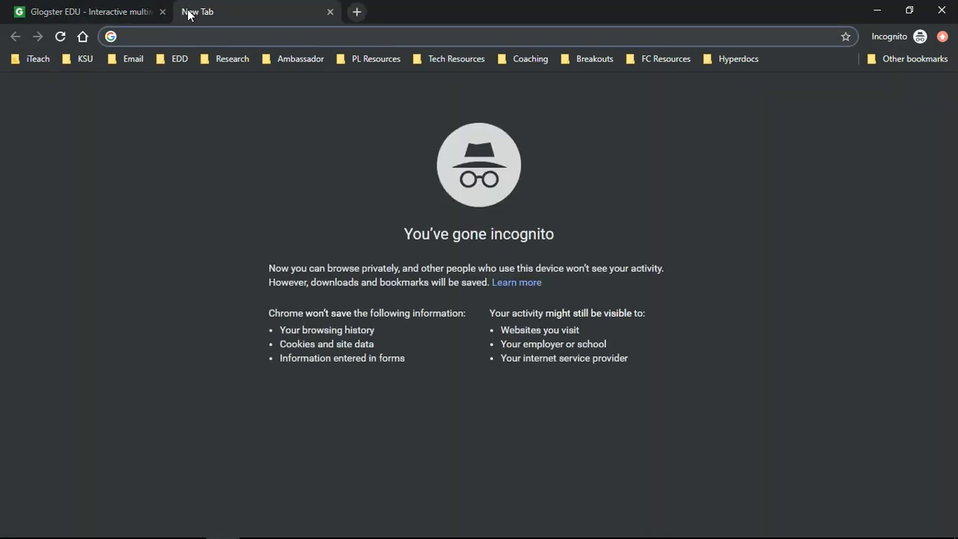
type("beach")
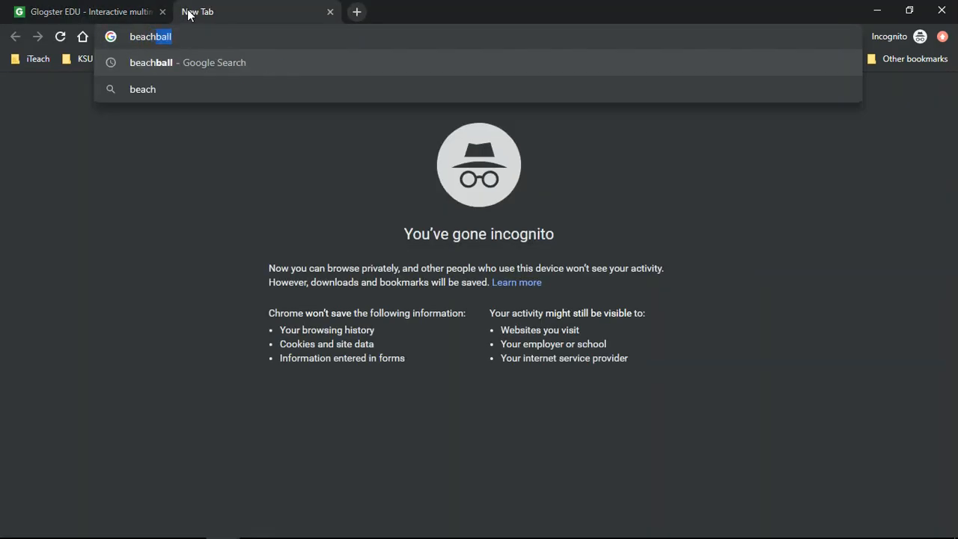
type(" image")
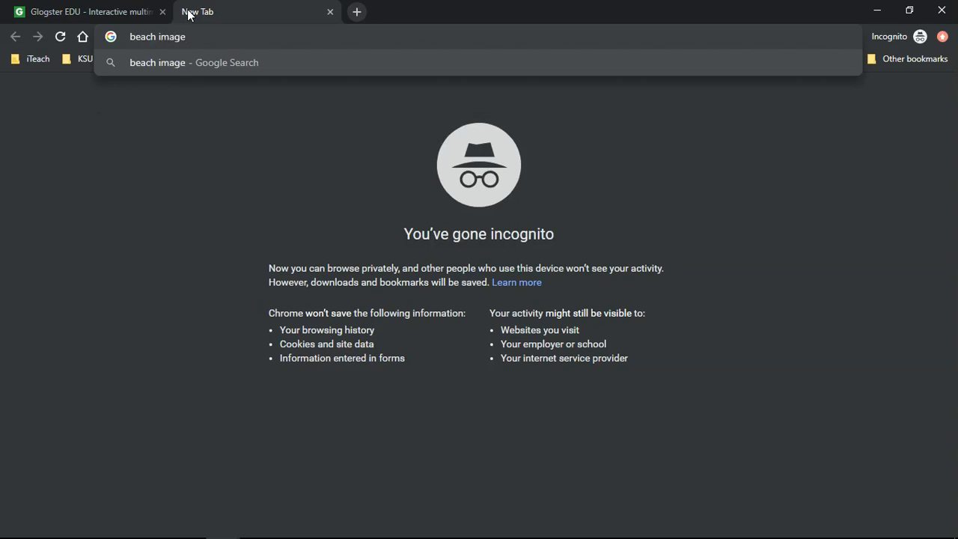
key("Return")
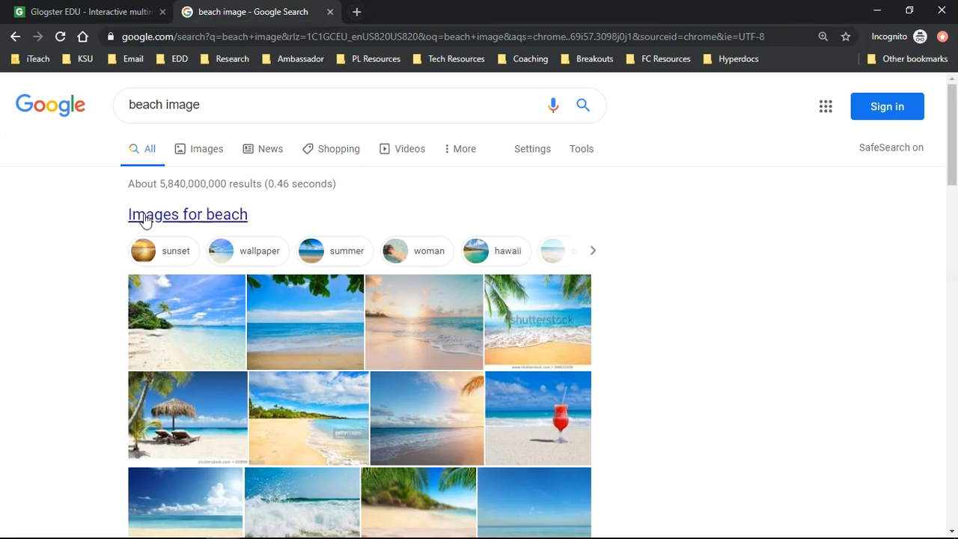
Step: Preview the first Pexels beach photo and move its tab into a separate window
left_click(196, 331)
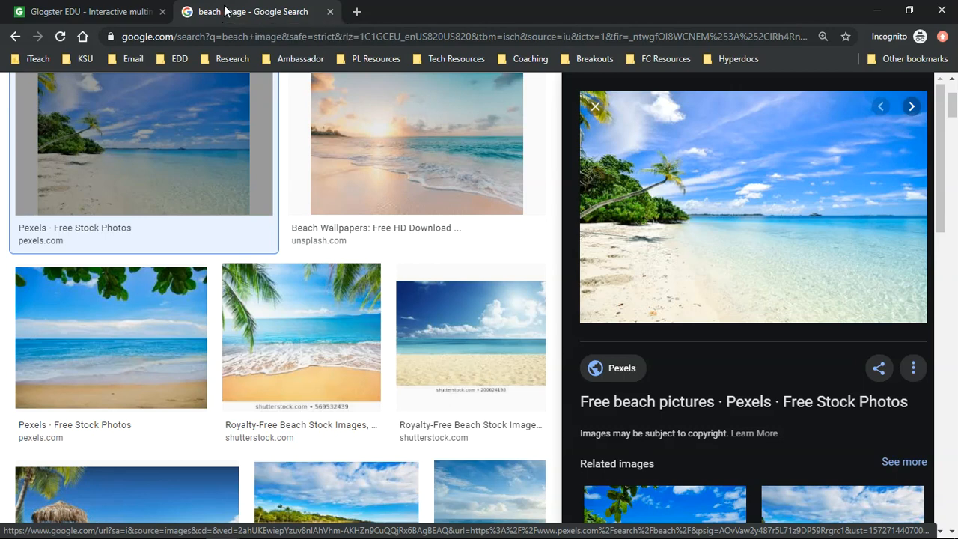
left_click_drag(224, 10, 357, 1)
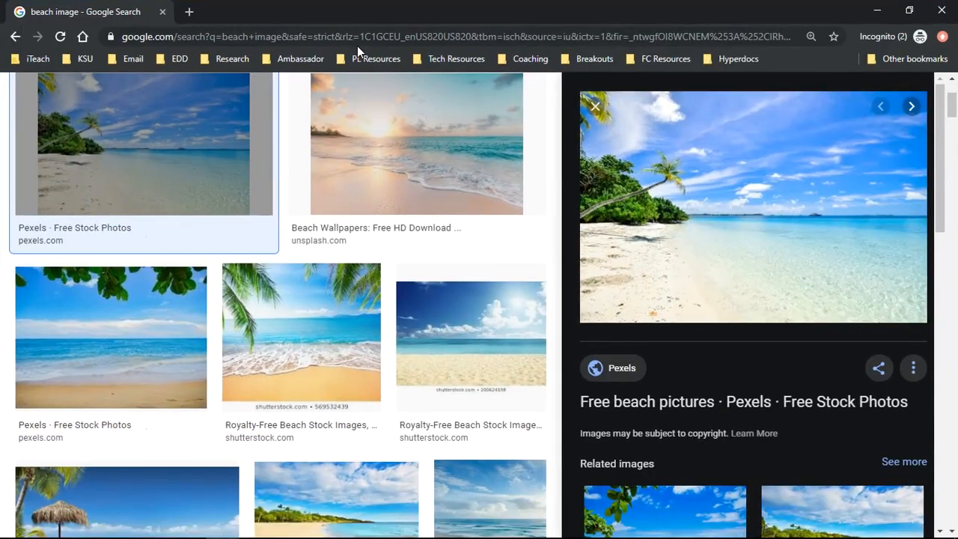
Step: Arrange the image search window and the Glogster window side by side
left_click(910, 12)
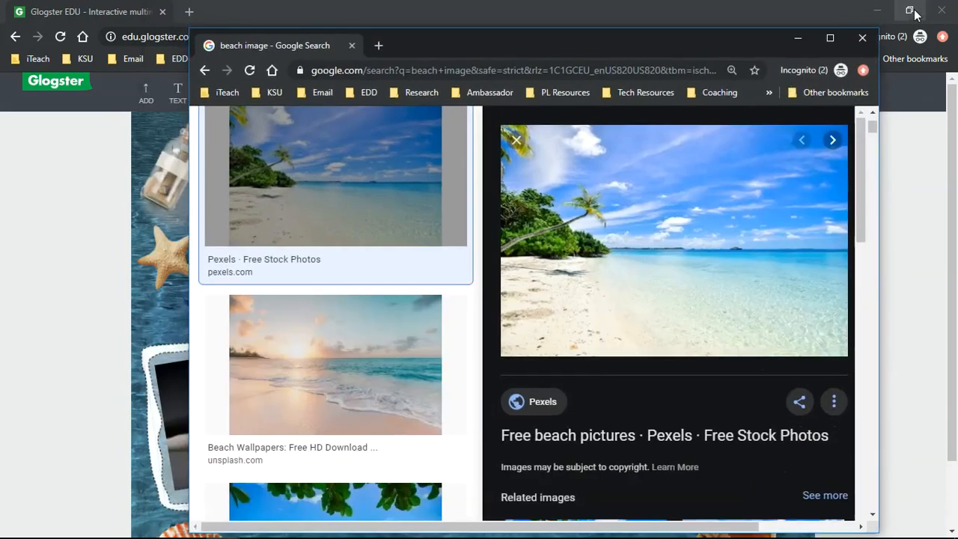
left_click_drag(617, 40, 669, 46)
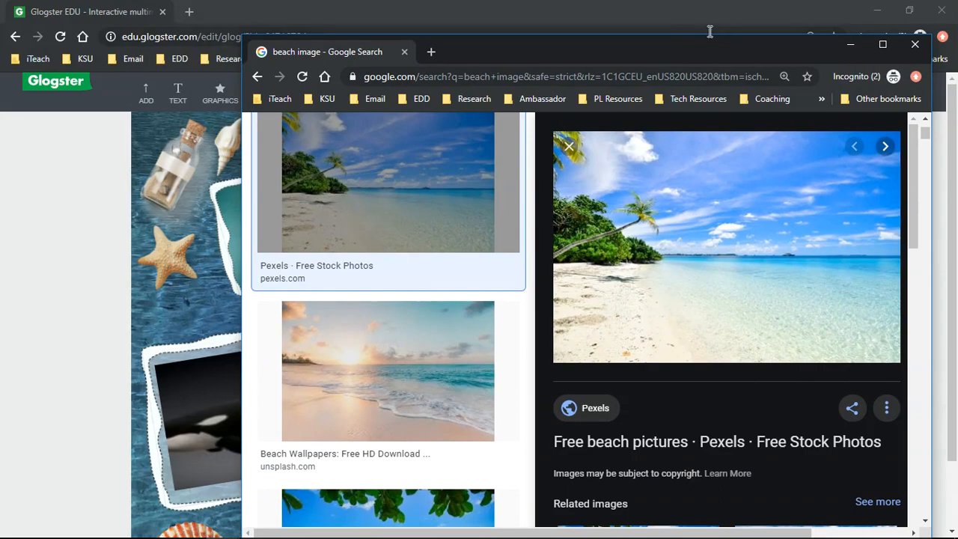
left_click(911, 11)
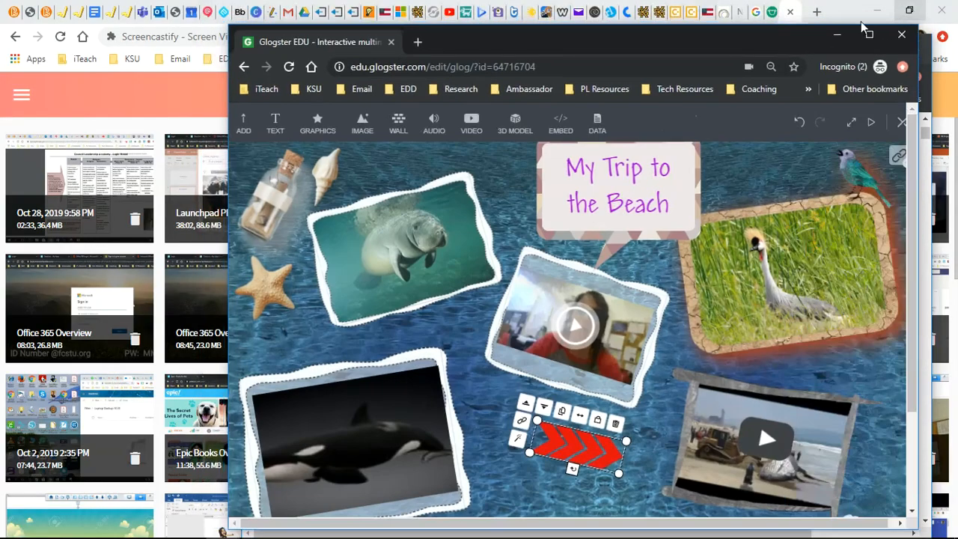
left_click_drag(857, 30, 557, 25)
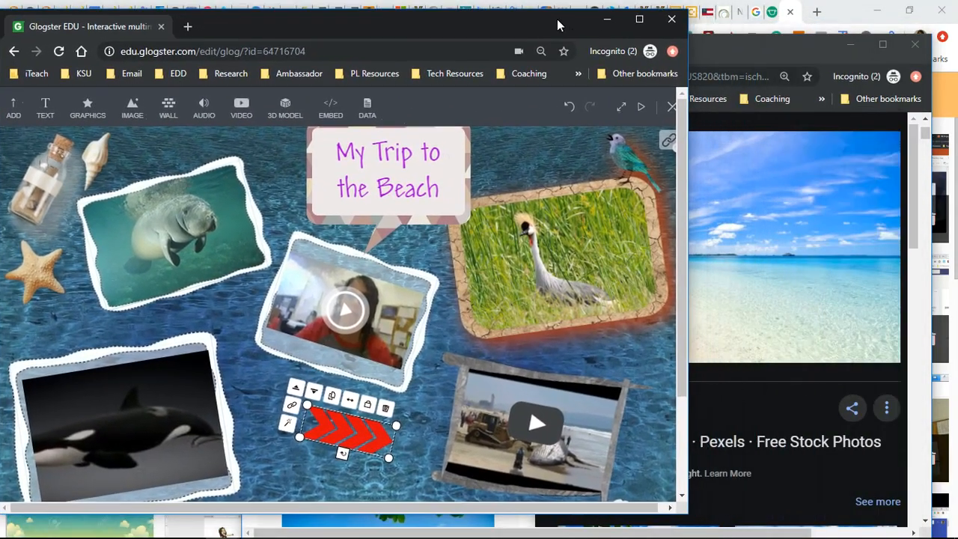
left_click(756, 50)
left_click_drag(715, 58, 757, 36)
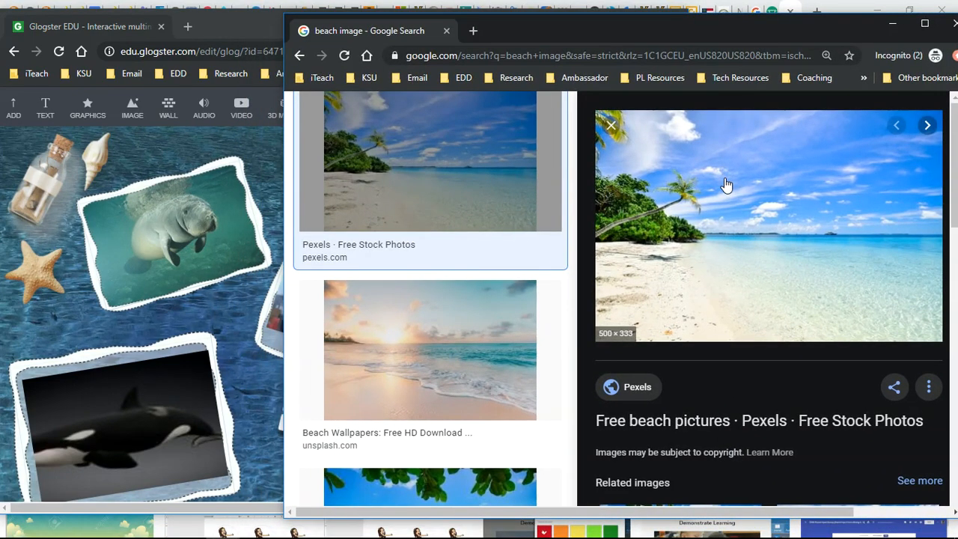
Step: Drag the beach photo onto the Glogster poster and place it near the red arrows
left_click_drag(724, 184, 84, 305)
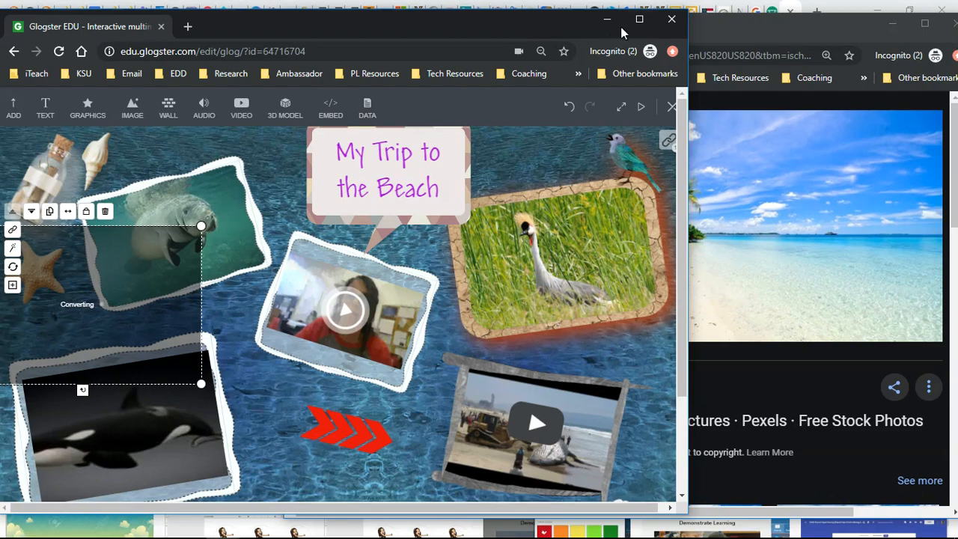
left_click(639, 20)
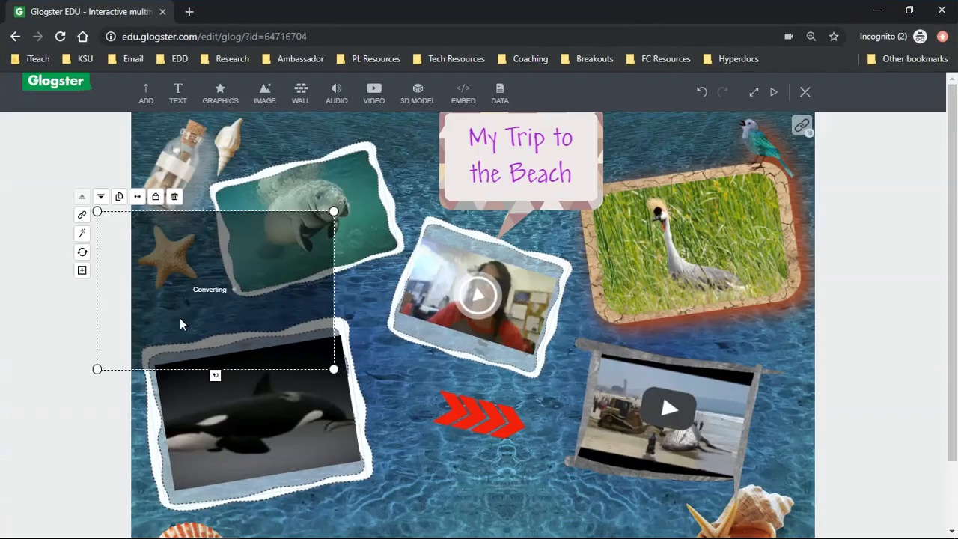
left_click_drag(179, 318, 361, 421)
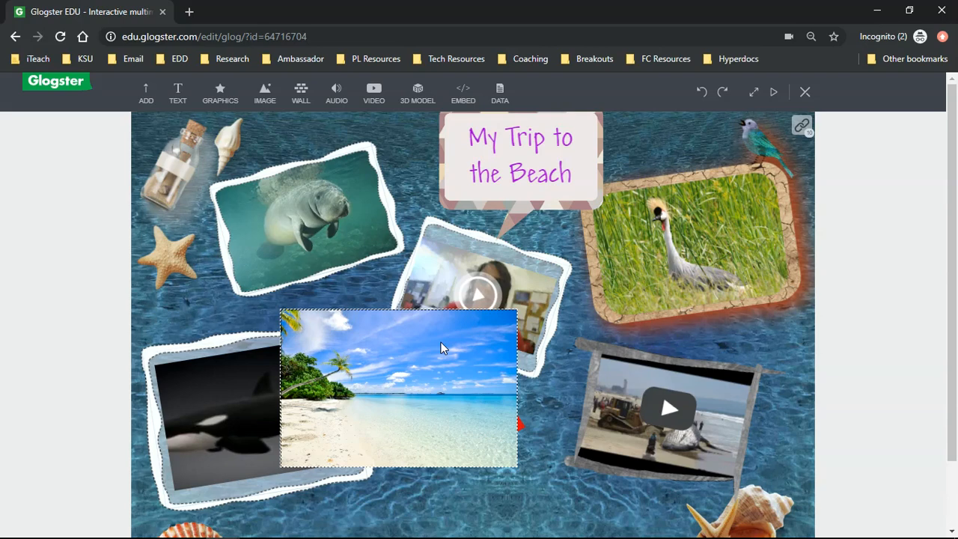
Step: Select the Pexels beach photo on the poster and delete it
left_click(442, 344)
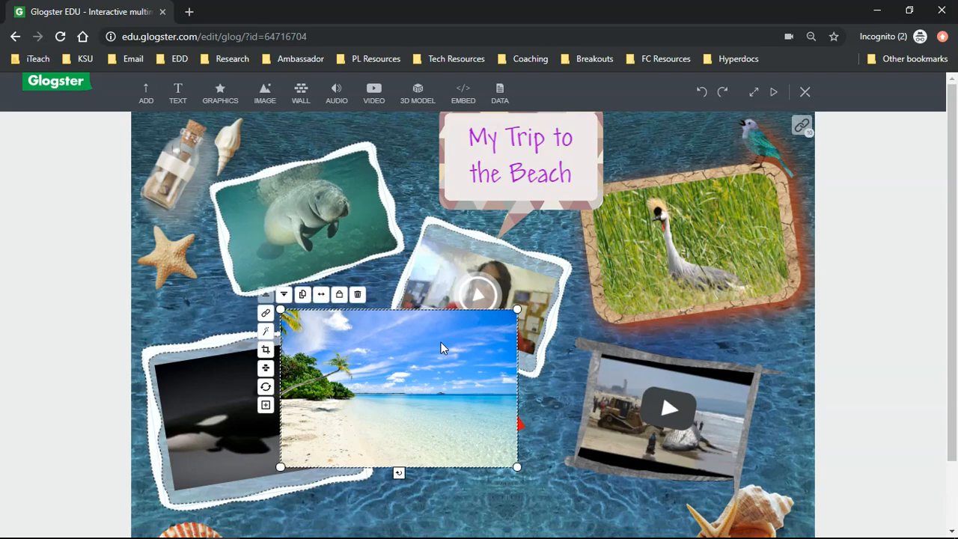
left_click(359, 295)
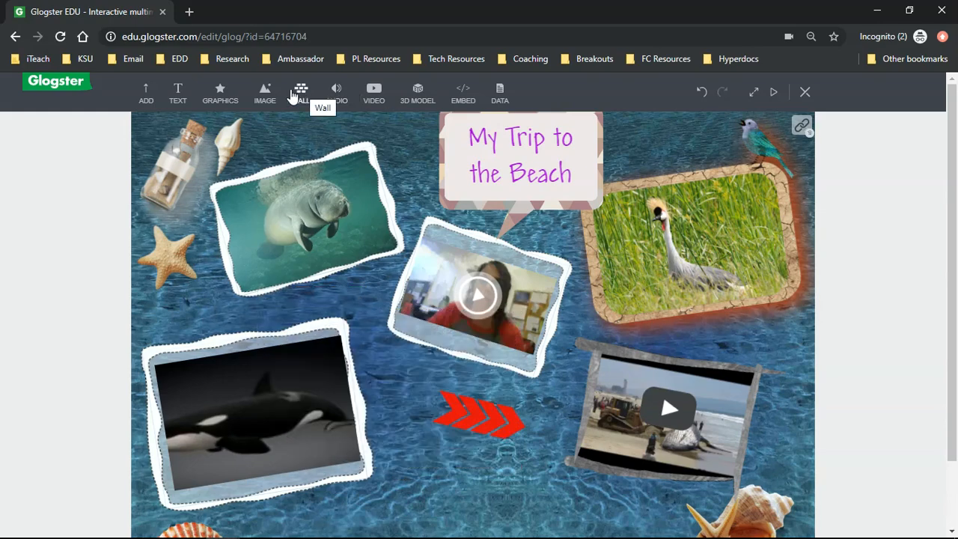
Step: Use the tropical beach photo from My Images as the wall background, then select the crane photo
left_click(263, 96)
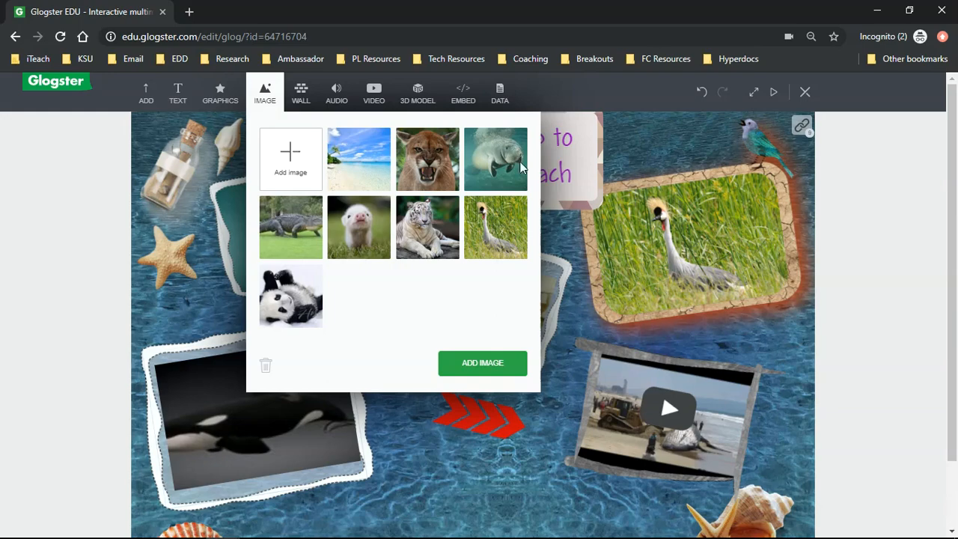
left_click(299, 92)
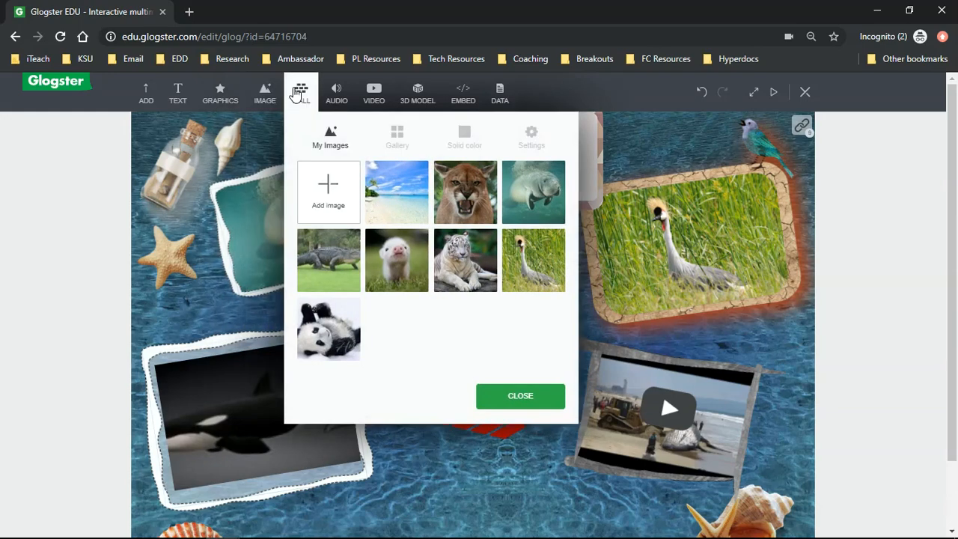
left_click(403, 193)
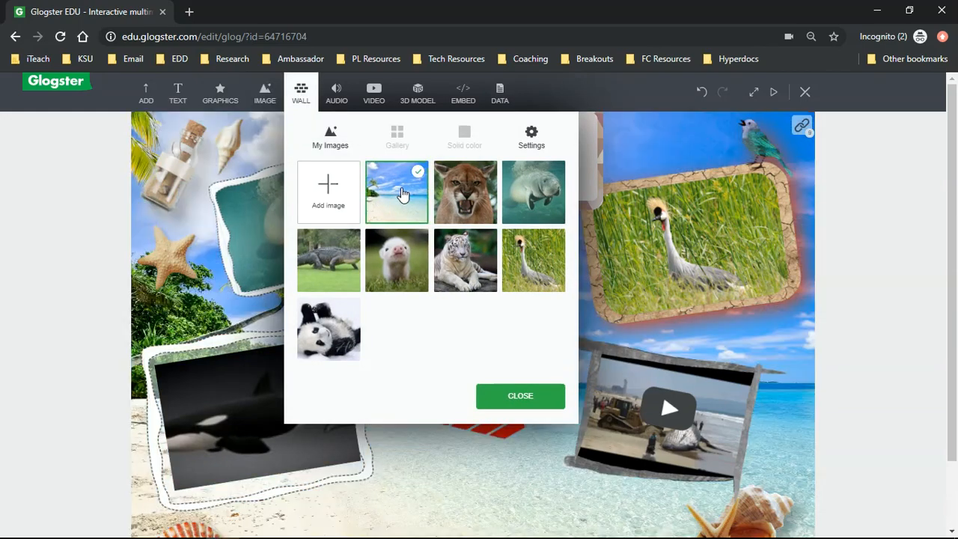
left_click(503, 399)
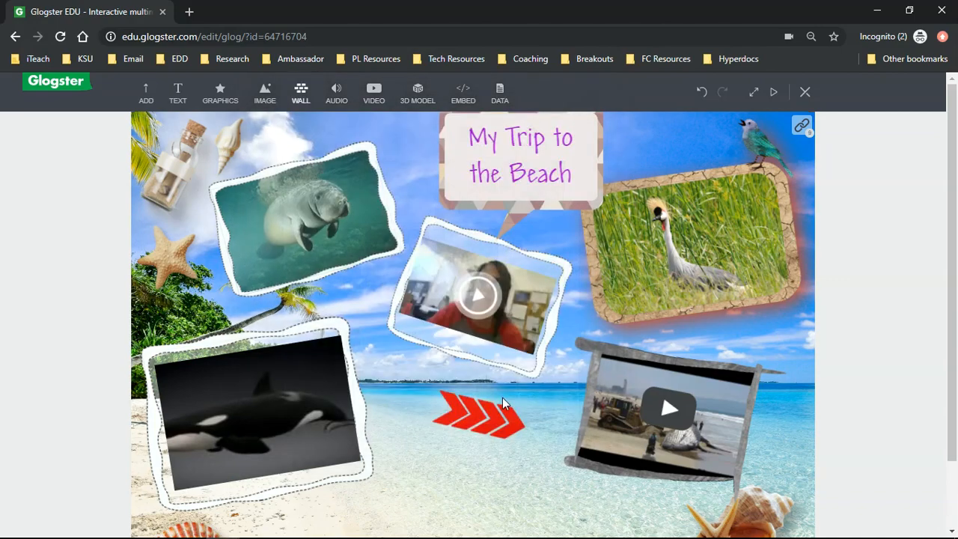
left_click(687, 297)
scroll(688, 296, "down", 2)
scroll(688, 296, "up", 2)
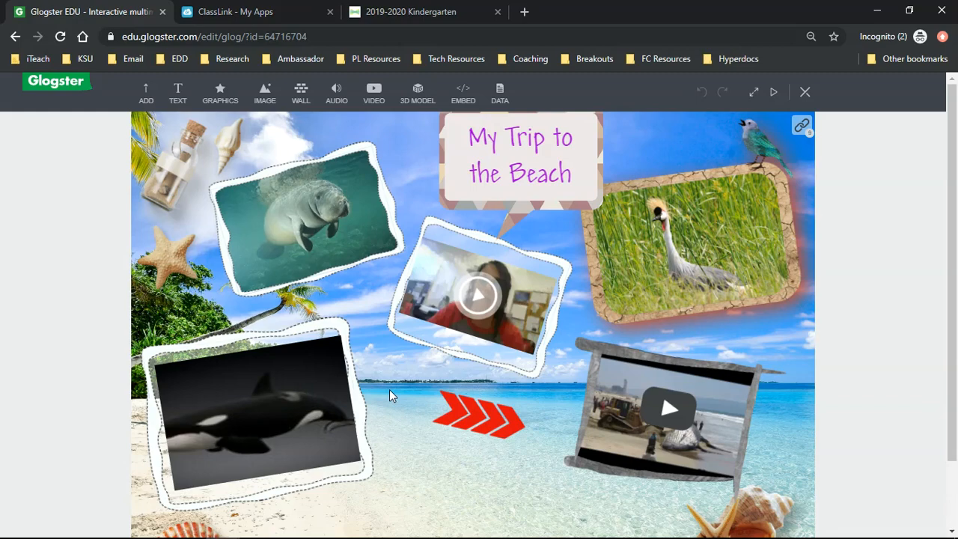
Step: Record an 8-second voice clip with the AUDIO grab-tool recorder
left_click(339, 94)
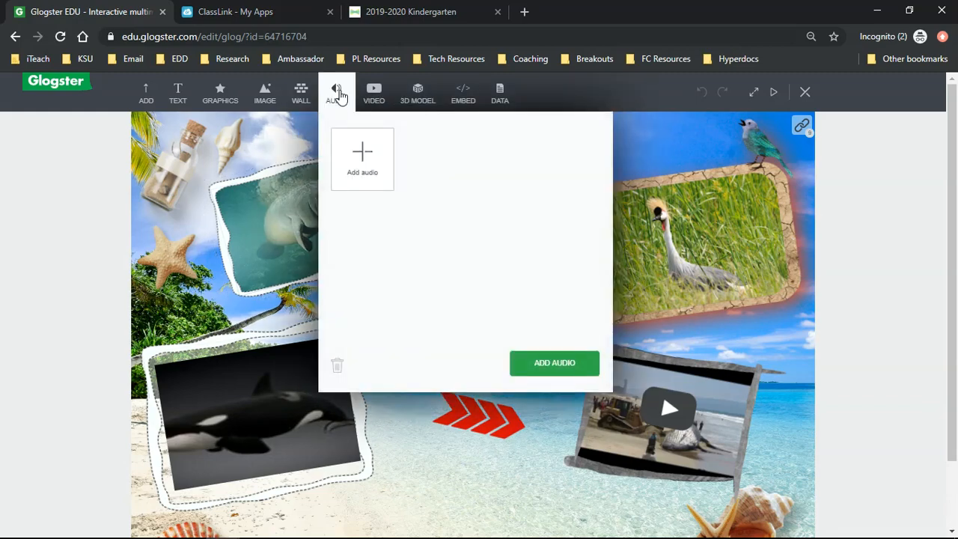
mouse_move(367, 157)
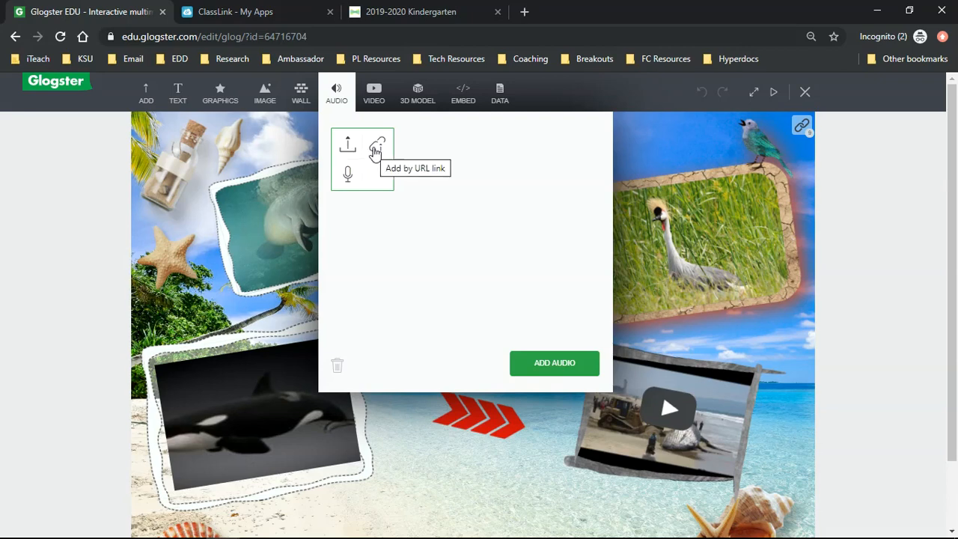
left_click(348, 178)
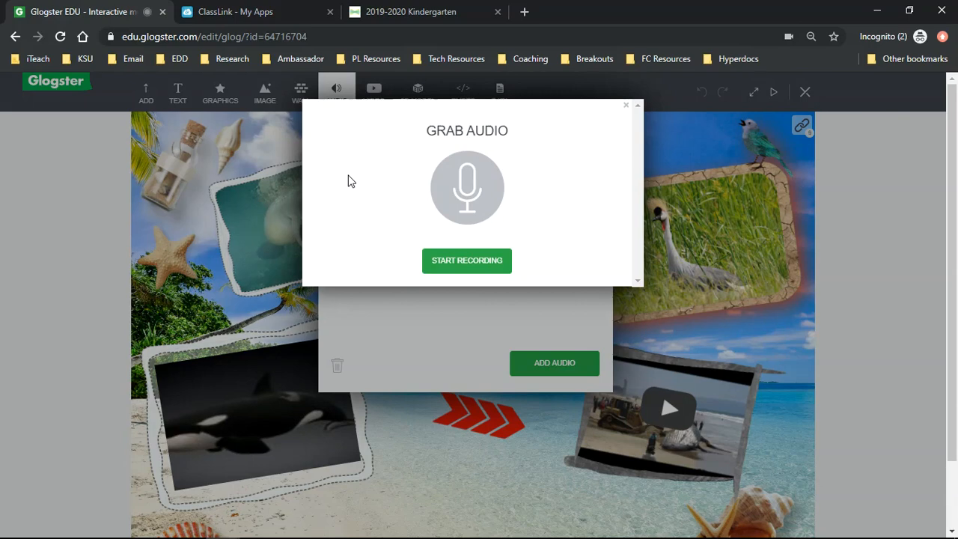
left_click(456, 262)
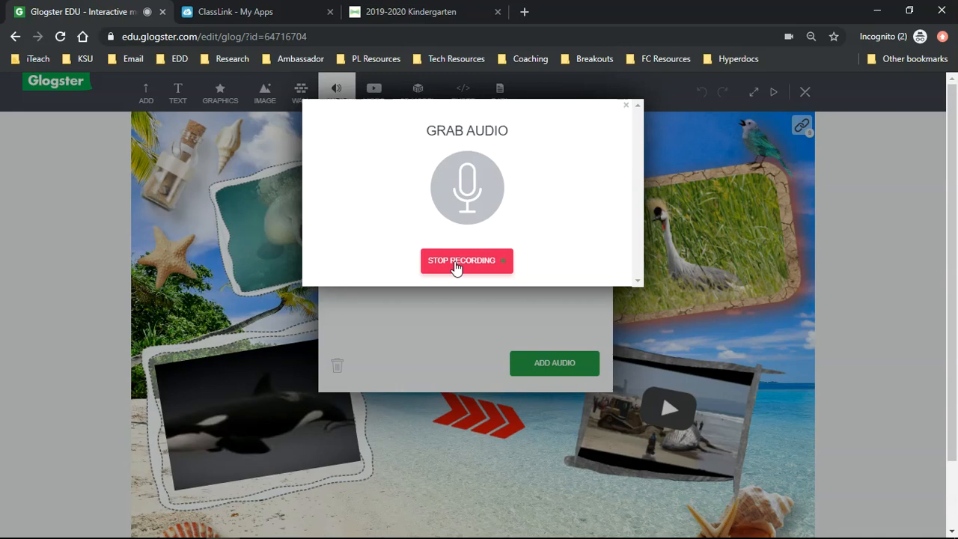
left_click(456, 262)
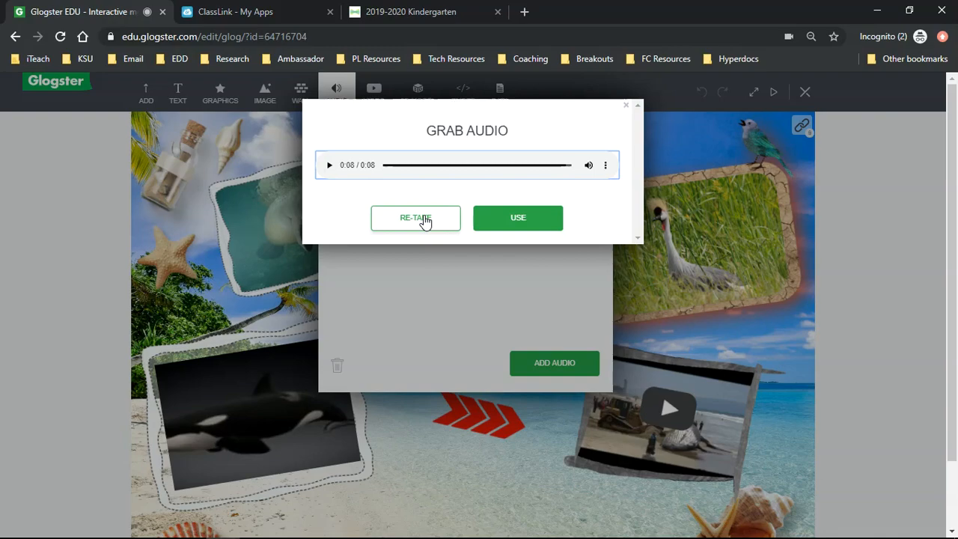
Step: Add the recorded clip to the poster, with its pink play button at the manatee photo's top edge
left_click(523, 222)
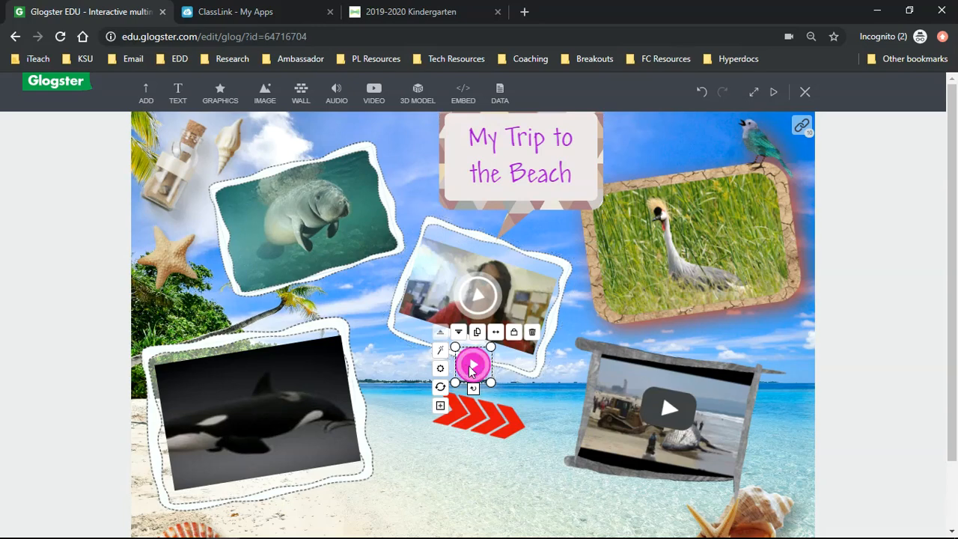
left_click_drag(470, 370, 376, 149)
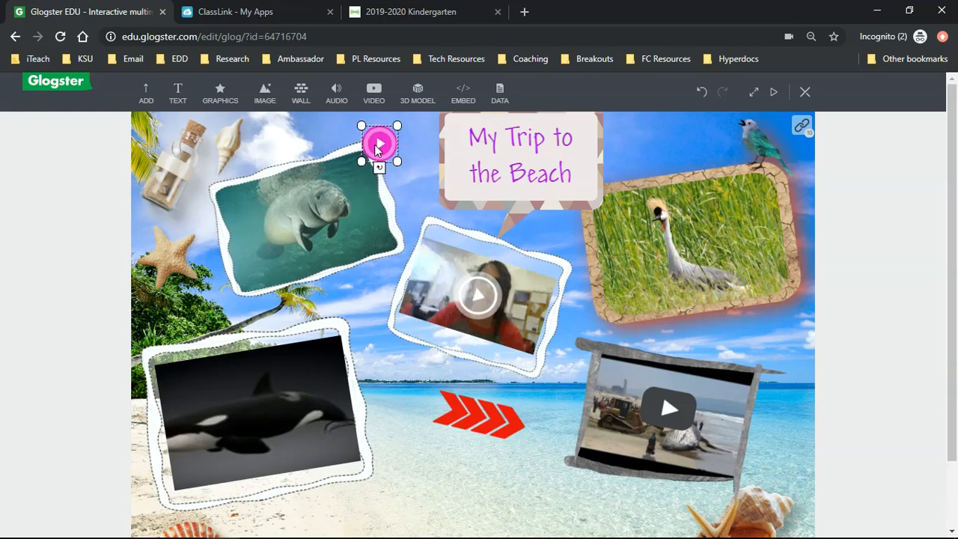
left_click(420, 189)
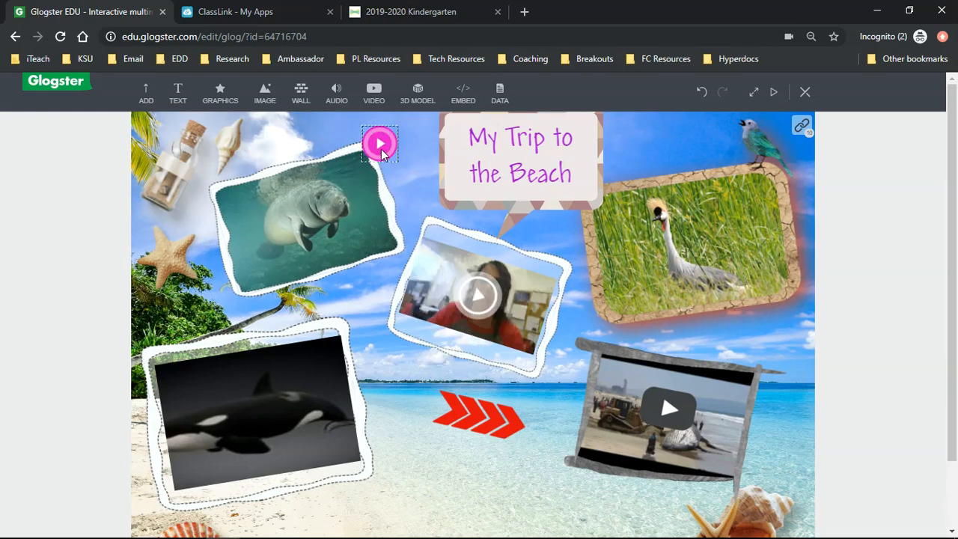
Step: Preview the poster and play, then pause, the recorded voice clip
left_click(774, 93)
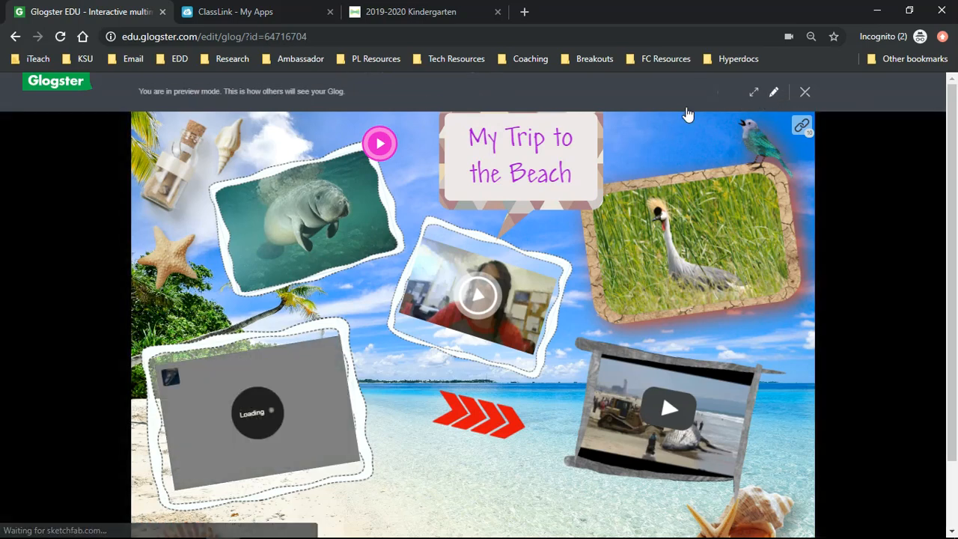
left_click(380, 145)
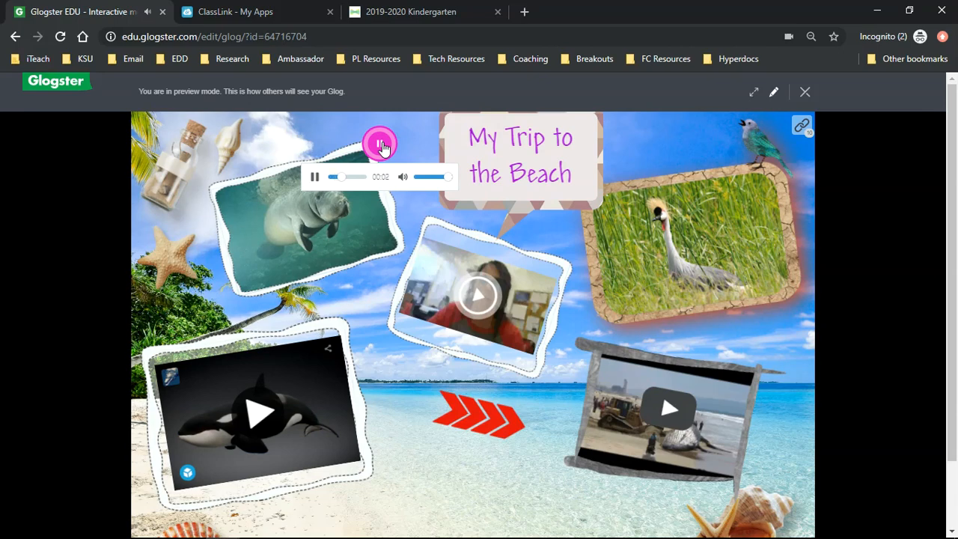
left_click(314, 178)
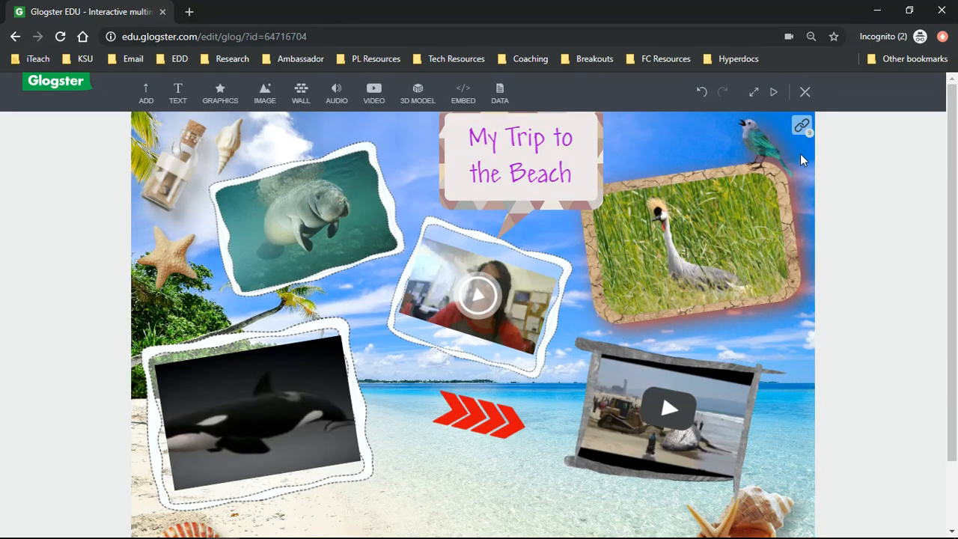
Step: Show the preview full screen, then load the 3D orca and rotate it nose-down
left_click(775, 93)
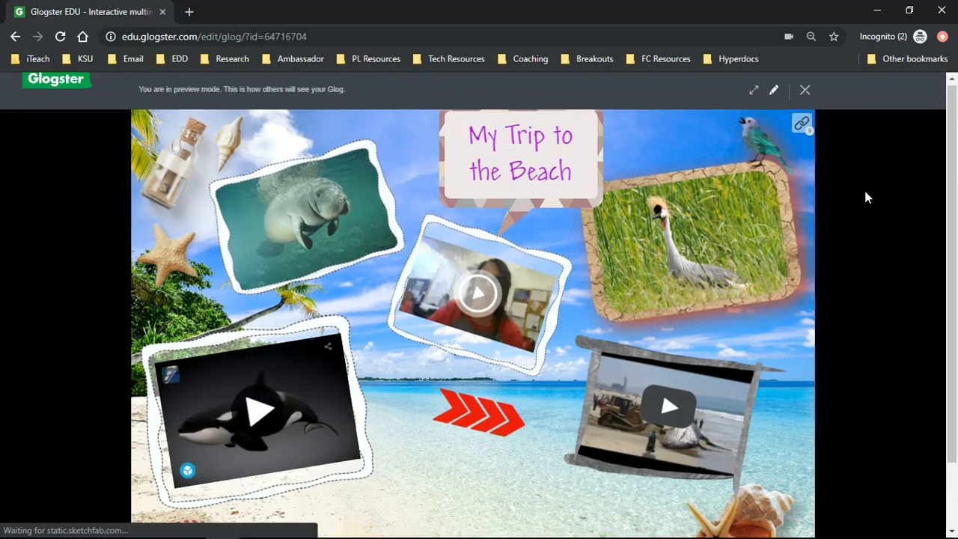
scroll(866, 198, "down", 1)
scroll(865, 198, "up", 1)
left_click(754, 90)
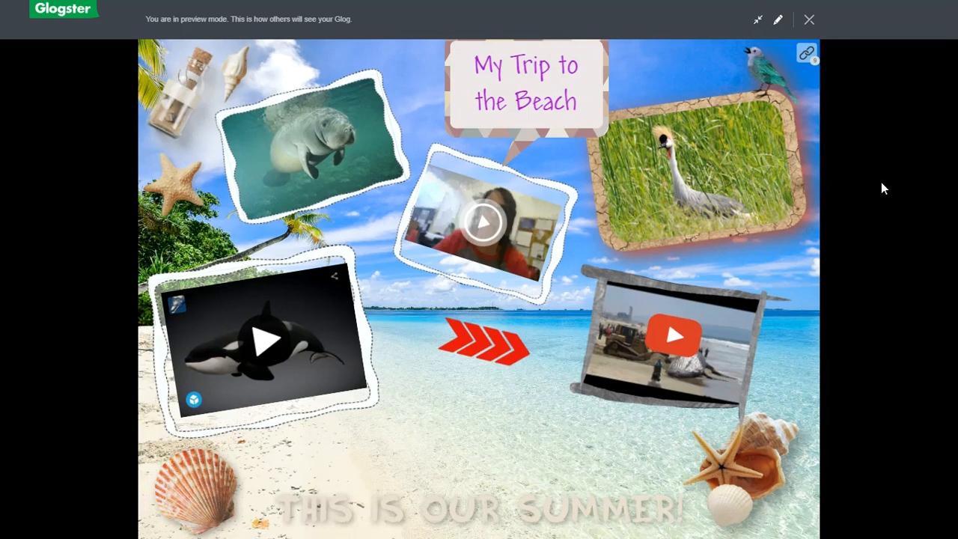
left_click(274, 340)
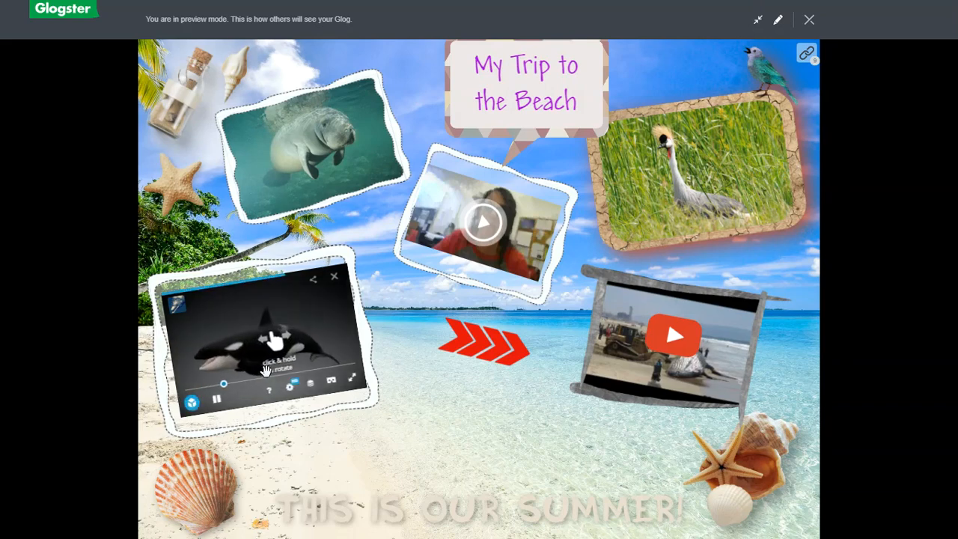
left_click_drag(261, 369, 271, 345)
left_click_drag(220, 332, 300, 339)
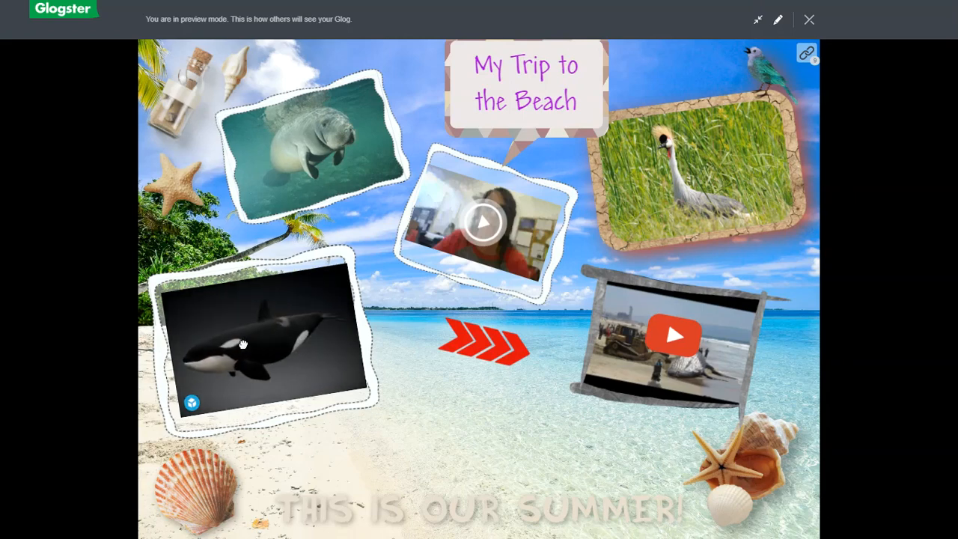
Step: Play the beached whale video, then pause it at 0:06
left_click(485, 235)
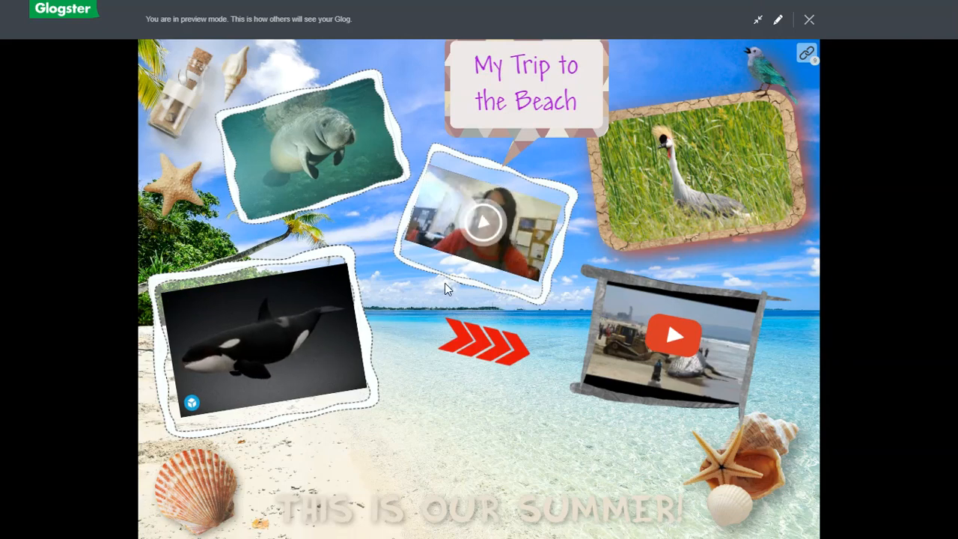
left_click(671, 339)
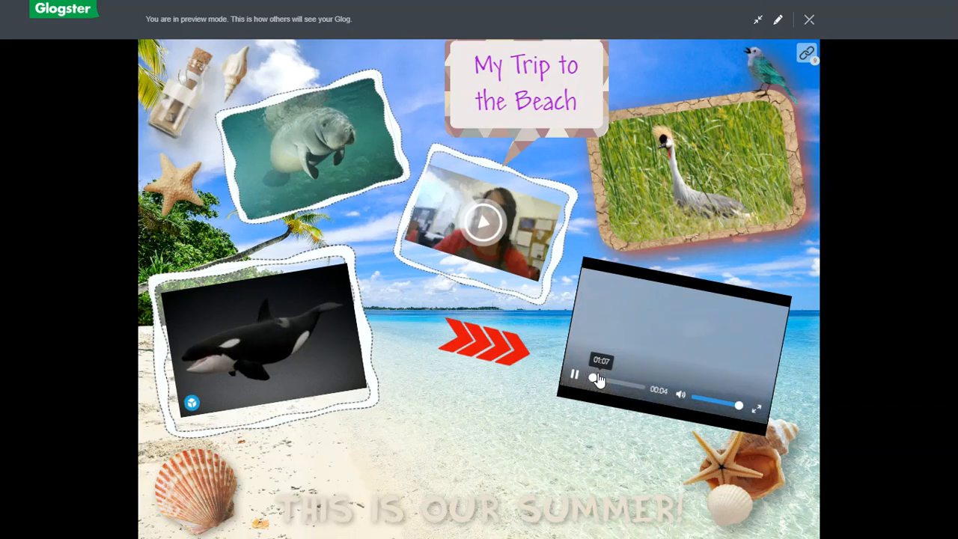
left_click(576, 375)
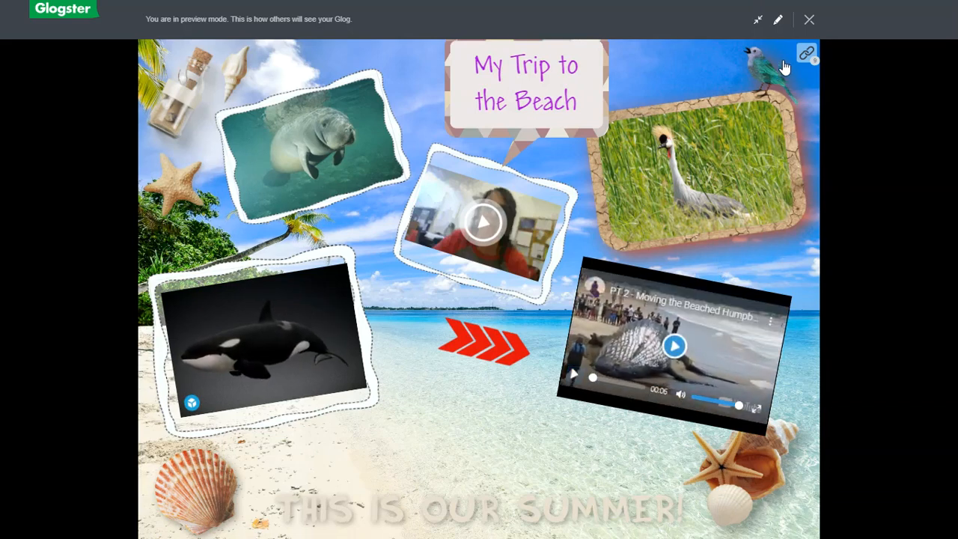
Step: Leave the preview and append the author's name to the glog's title
left_click(810, 19)
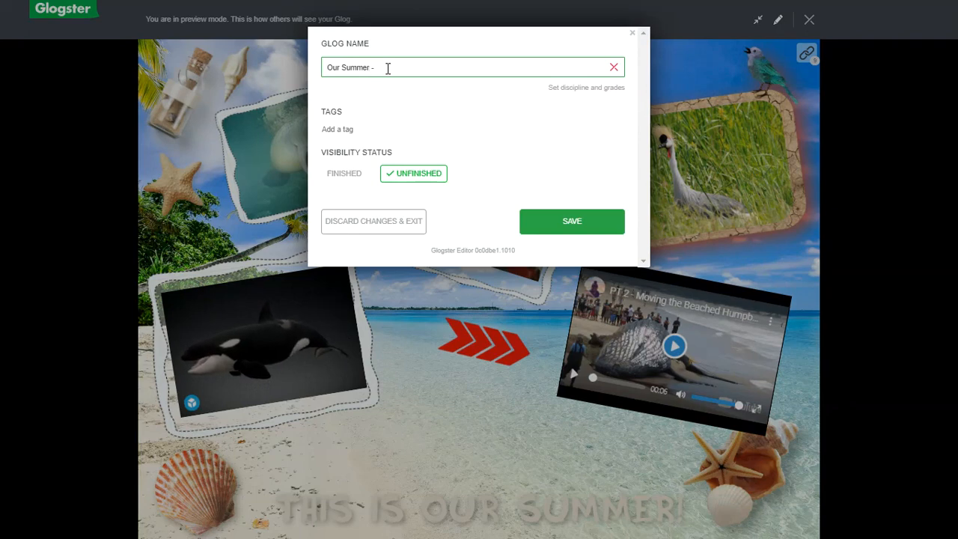
type("- AMCarr")
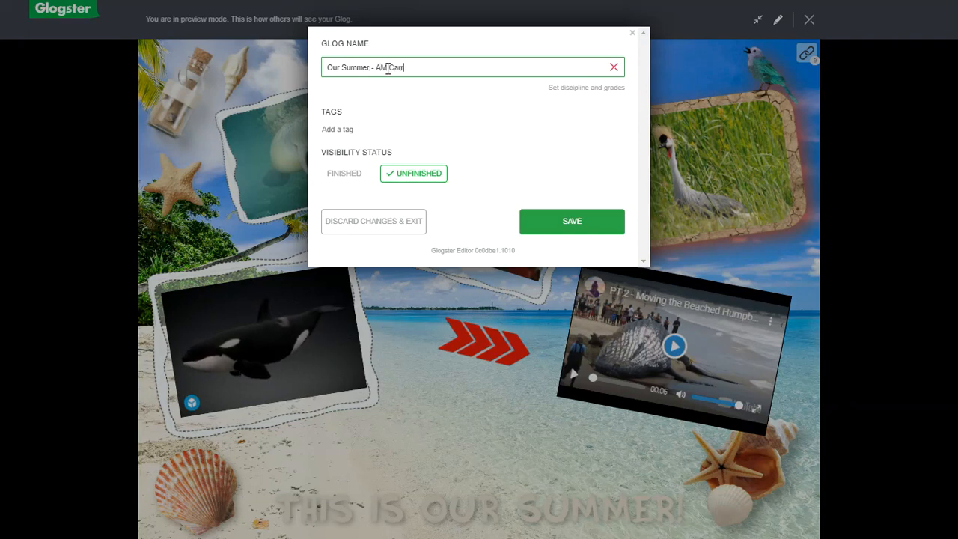
type("ier")
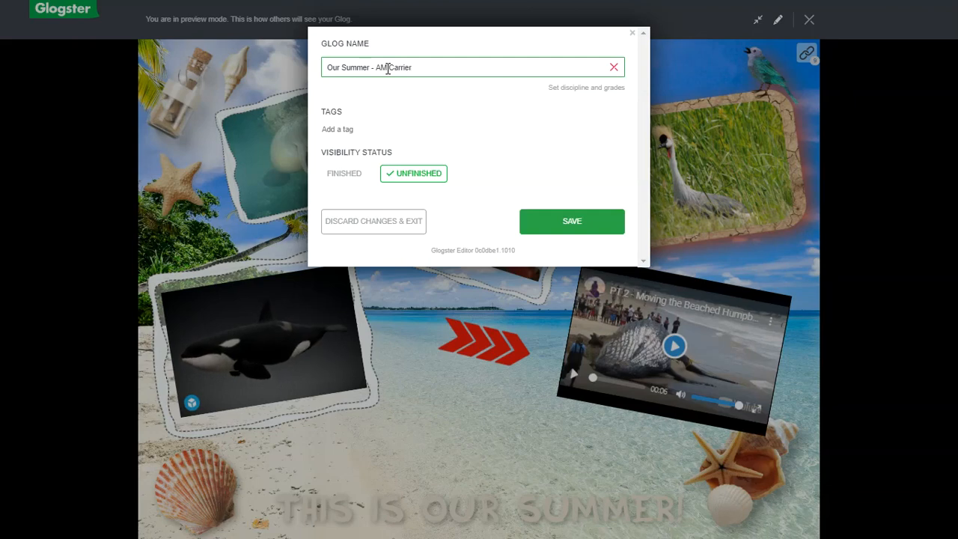
left_click(388, 69)
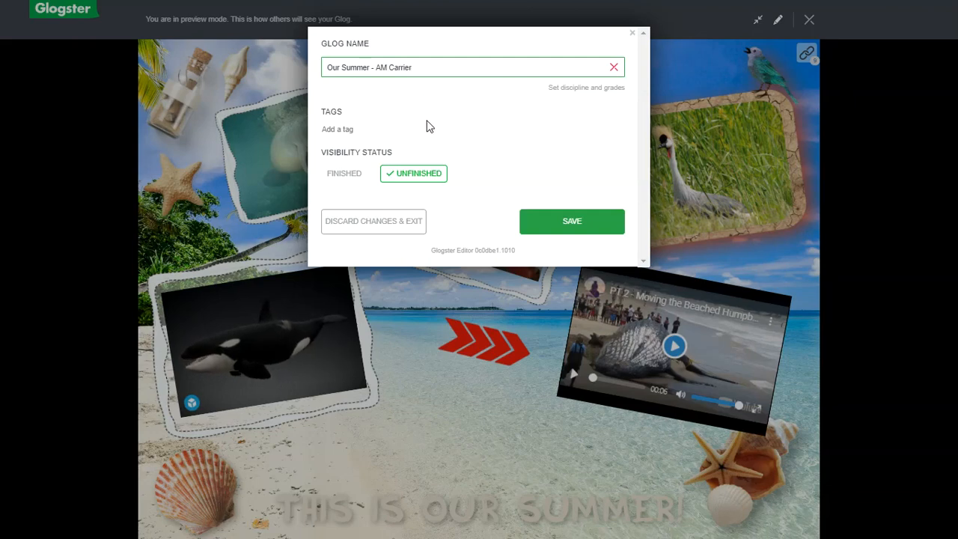
Step: Mark the glog FINISHED, save it, and copy its URL
left_click(345, 175)
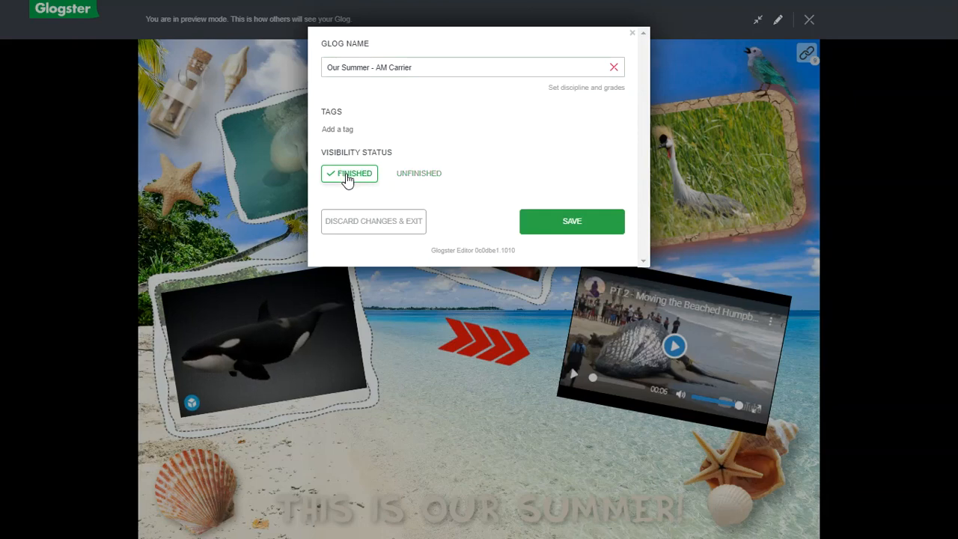
left_click(573, 222)
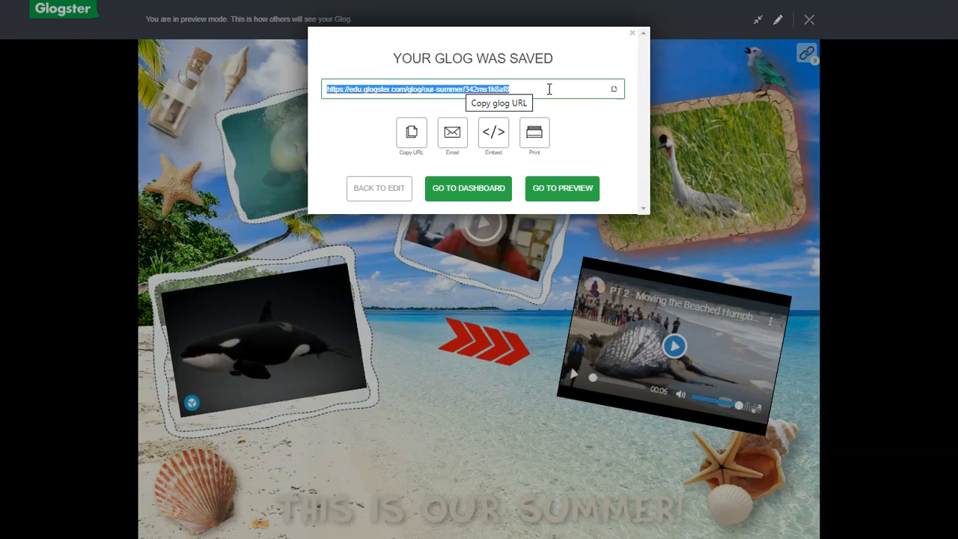
left_click(549, 89)
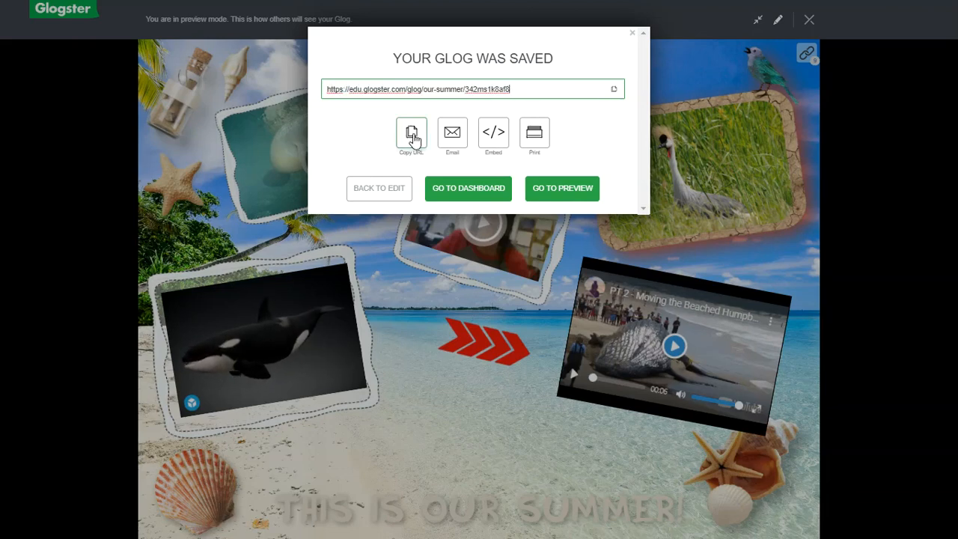
left_click(413, 139)
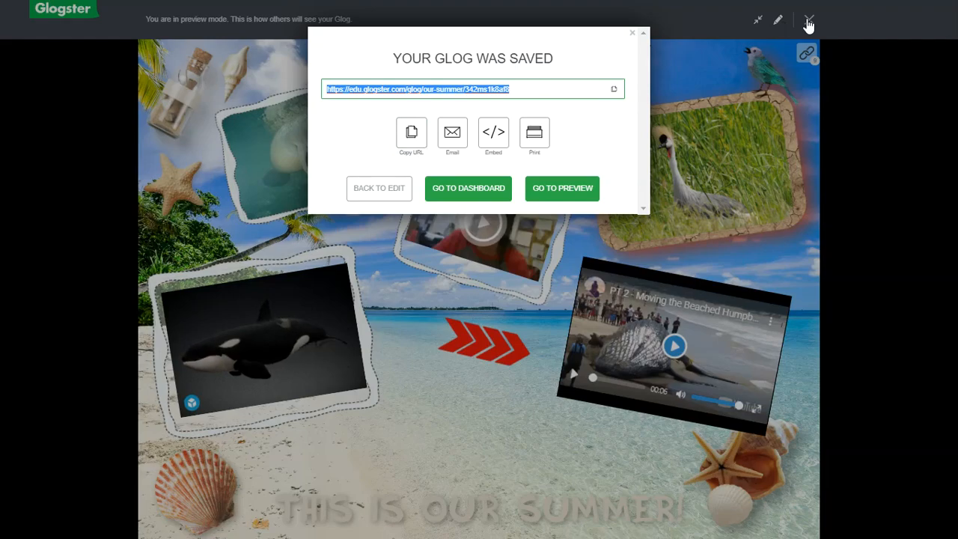
Step: Close the saved glog's preview, reopen My Trip to the Beach, then start a new browser tab
left_click(632, 34)
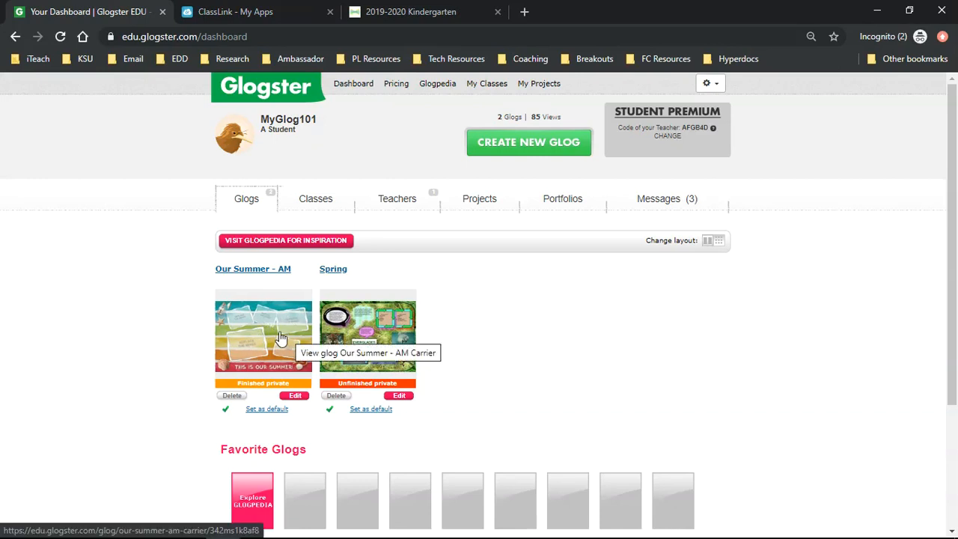
left_click(294, 397)
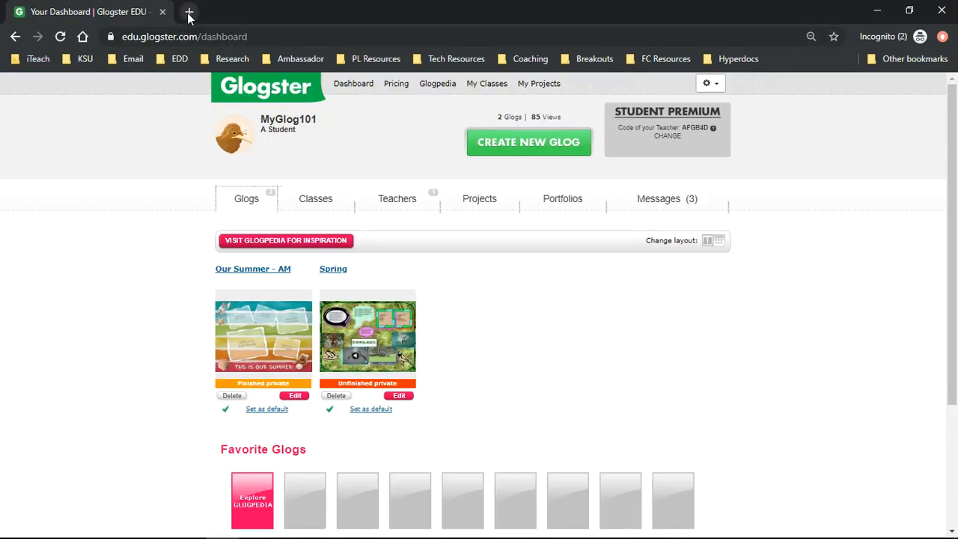
left_click(188, 11)
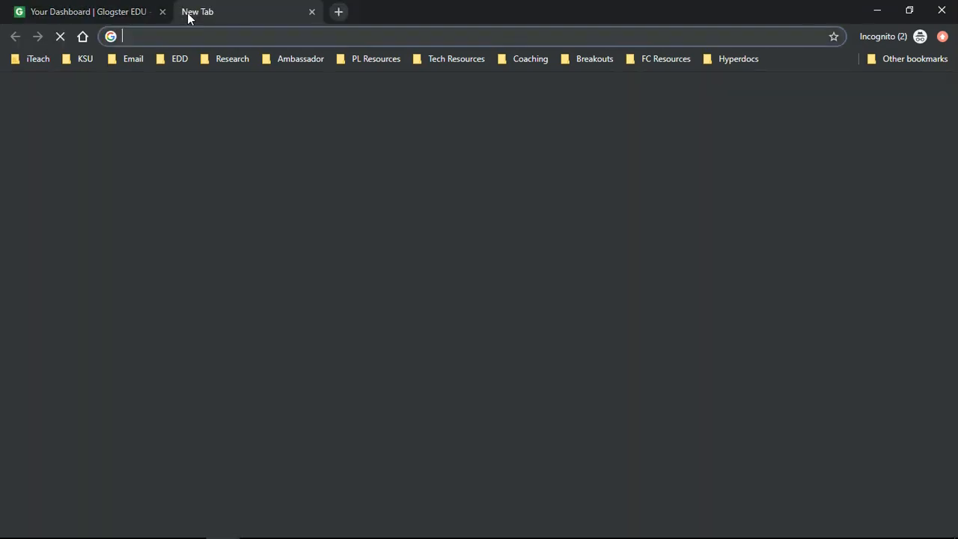
Step: Search 'fcs', open the FCS LaunchPad, and sign in with the student account
type("fcs")
key("BackSpace")
key("BackSpace")
key("BackSpace")
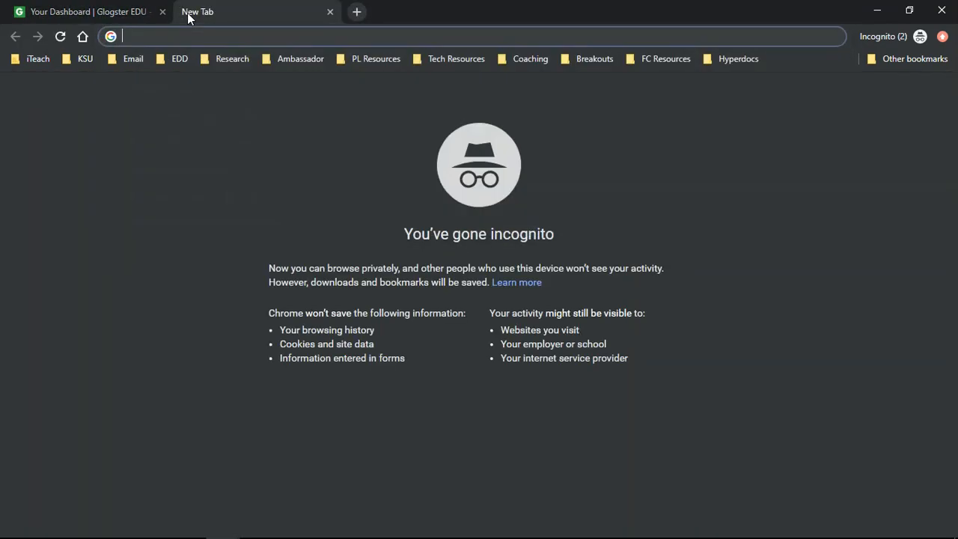
type("fcs launchpad")
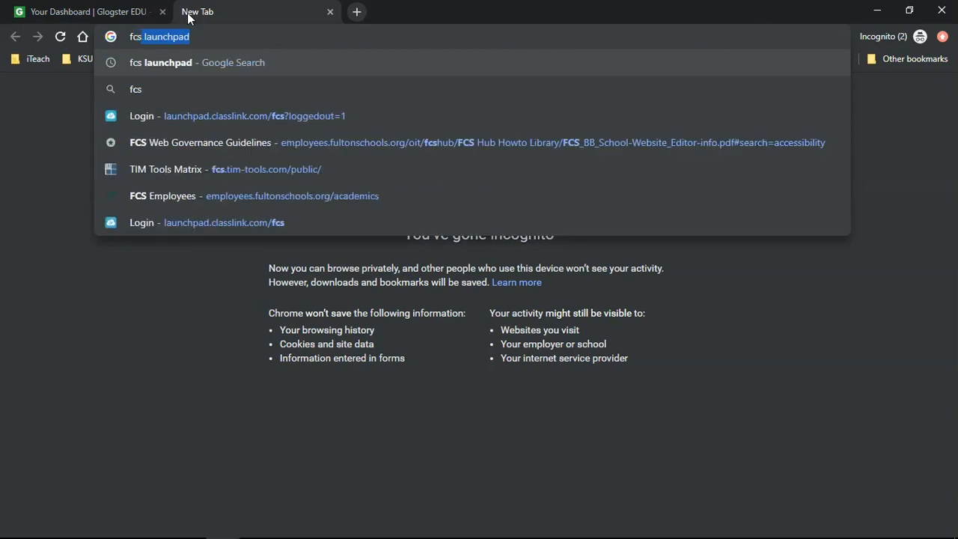
key("Return")
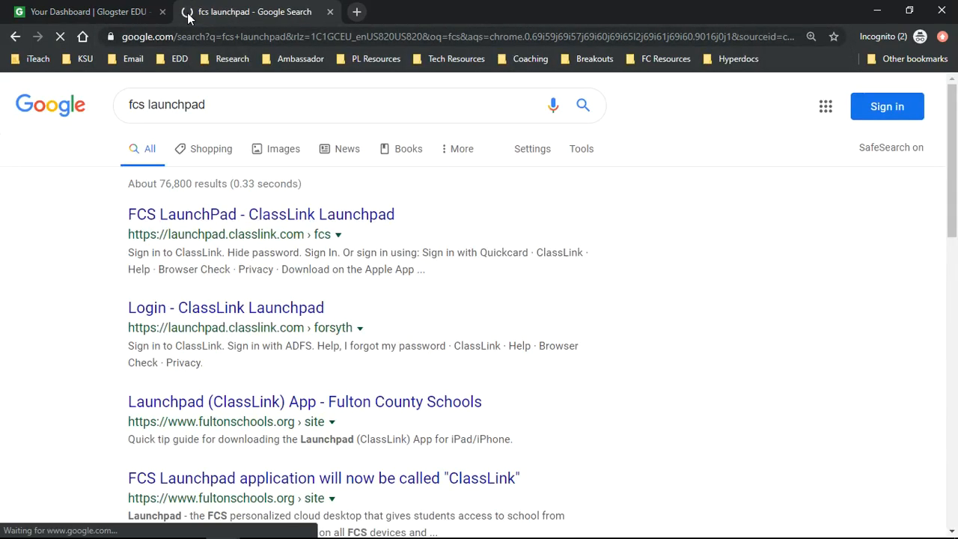
left_click(182, 216)
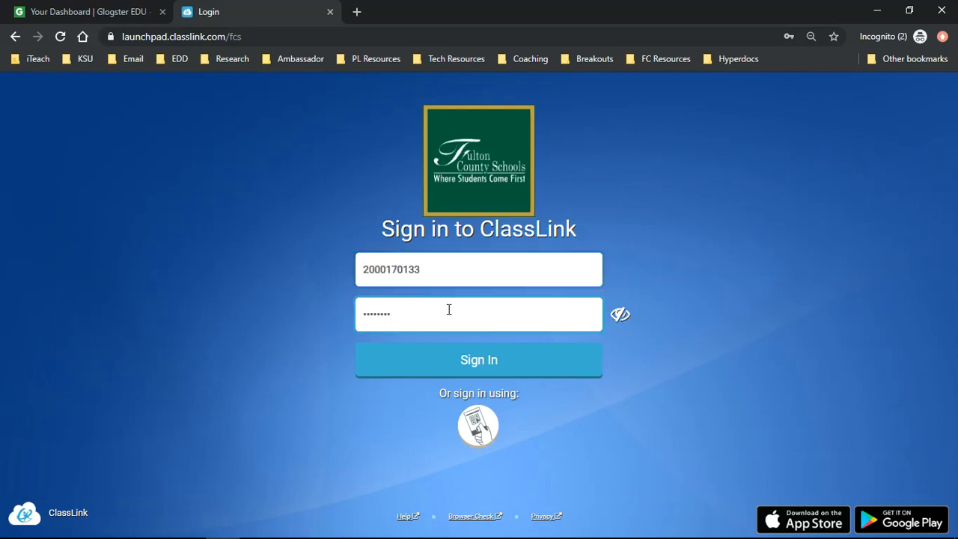
left_click(468, 363)
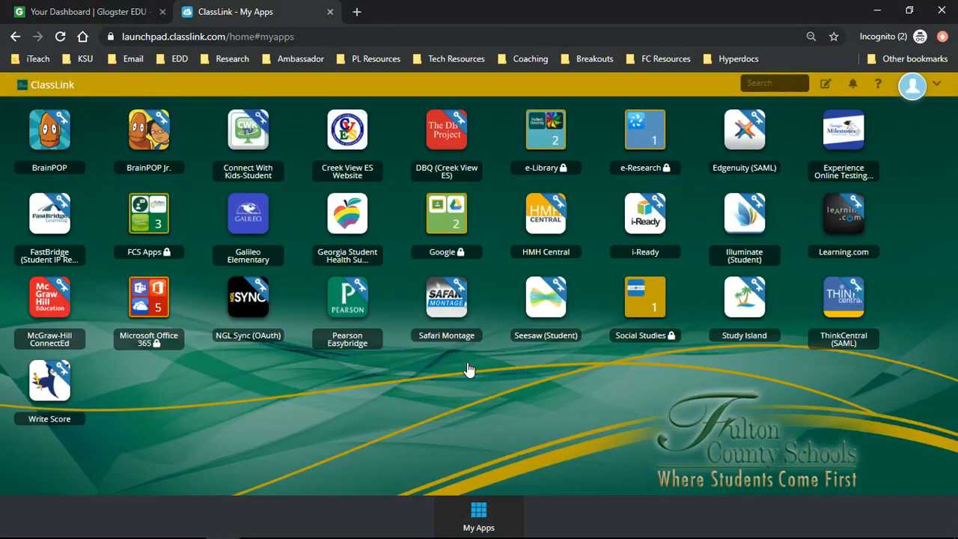
Step: Launch Seesaw (Student), switch to the 2019-2020 Kindergarten class, and start a new post
left_click(547, 300)
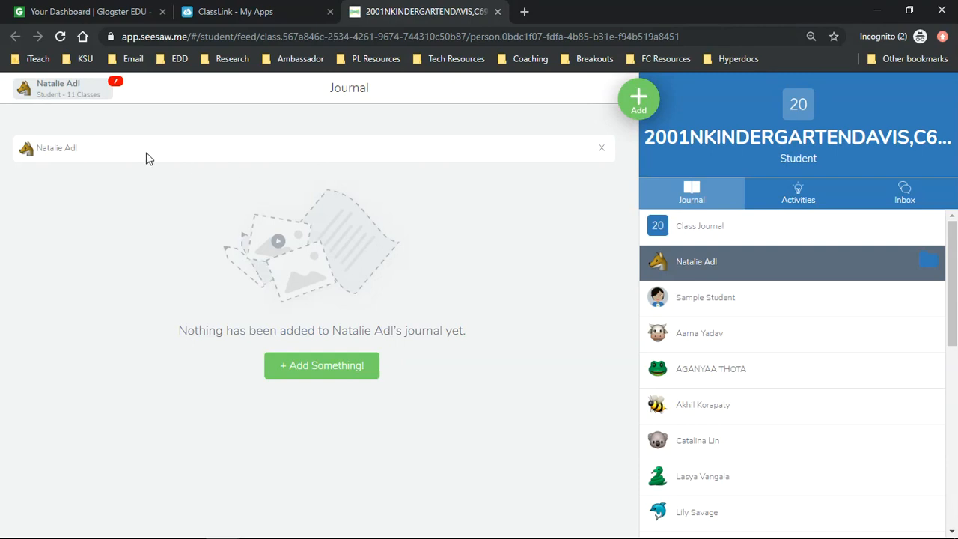
left_click(73, 91)
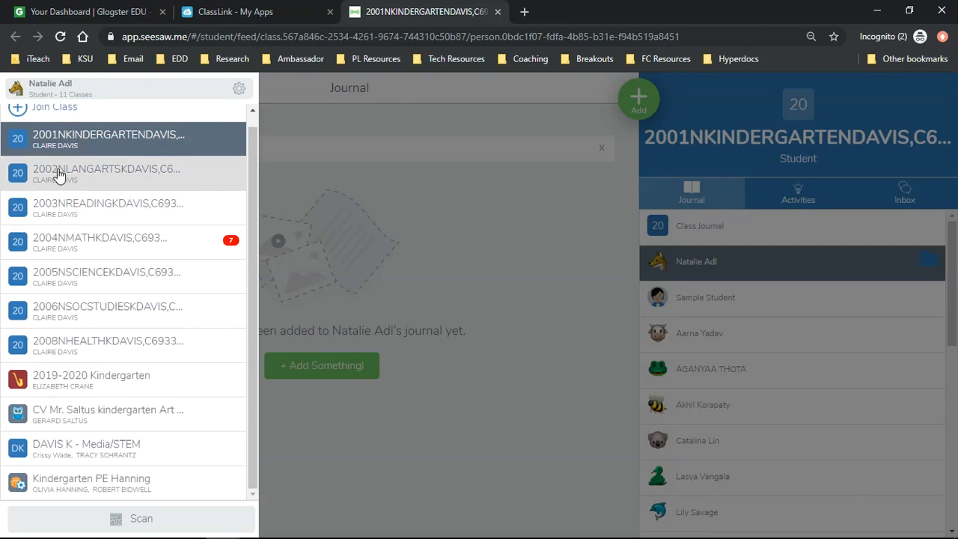
left_click(56, 390)
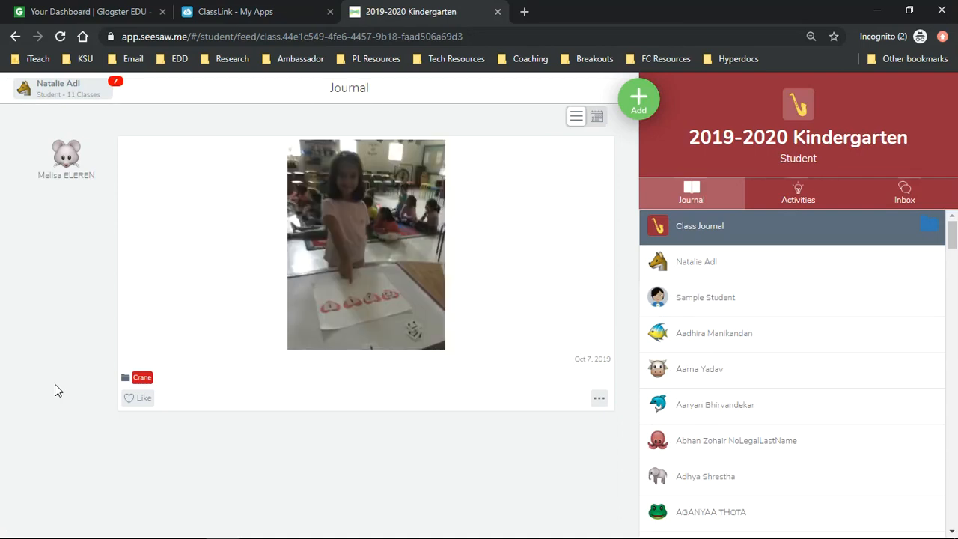
left_click(636, 105)
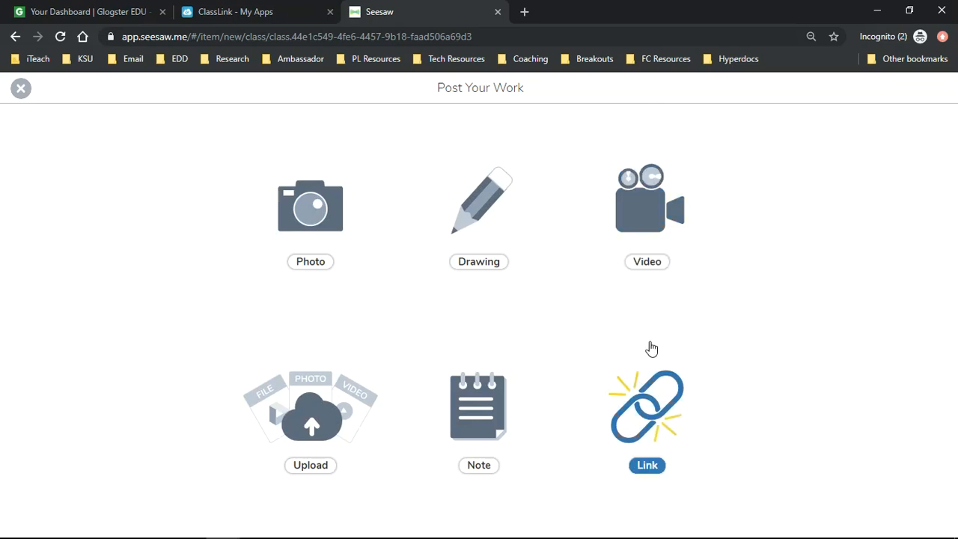
Step: Add the copied glog URL to the post as a link
left_click(644, 405)
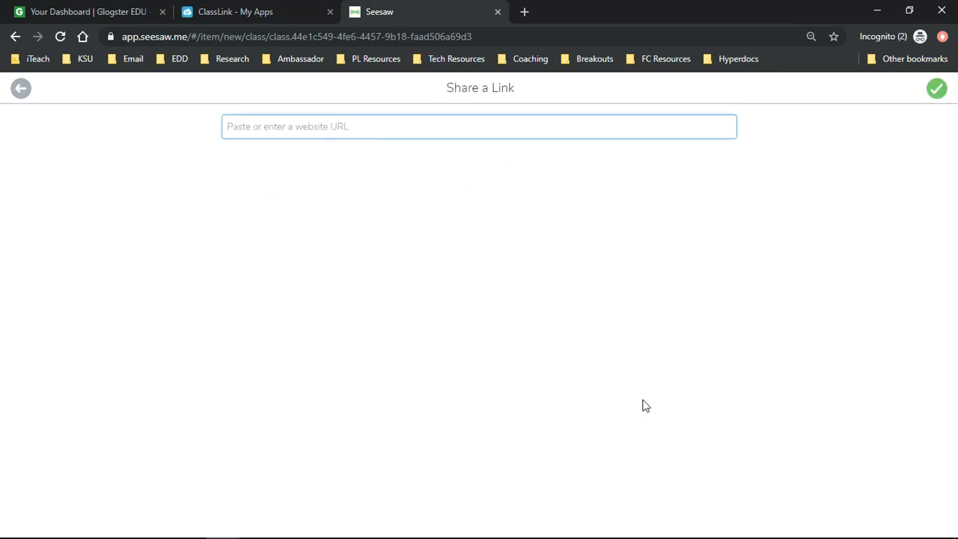
type("https://edu.glogster.com/glog/our-summer/342ms1k8af8")
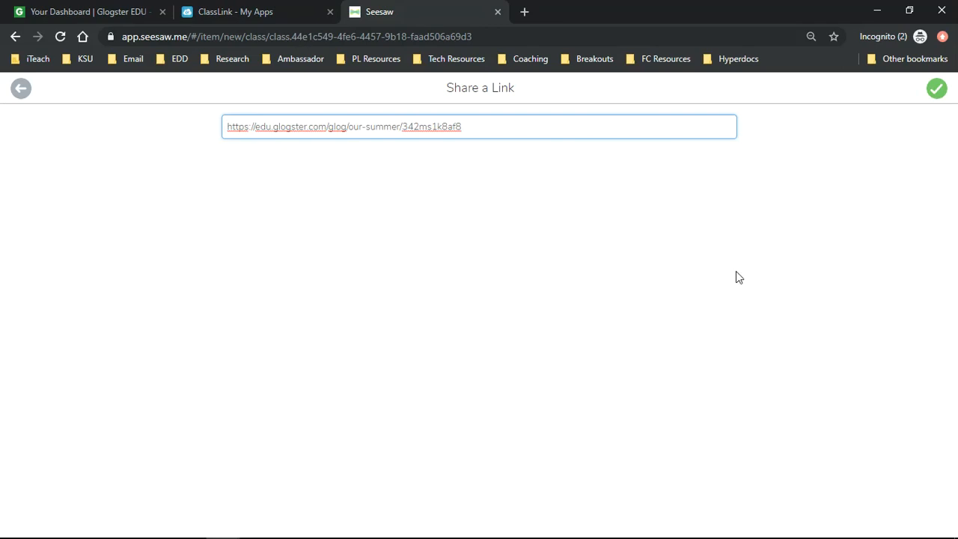
left_click(938, 89)
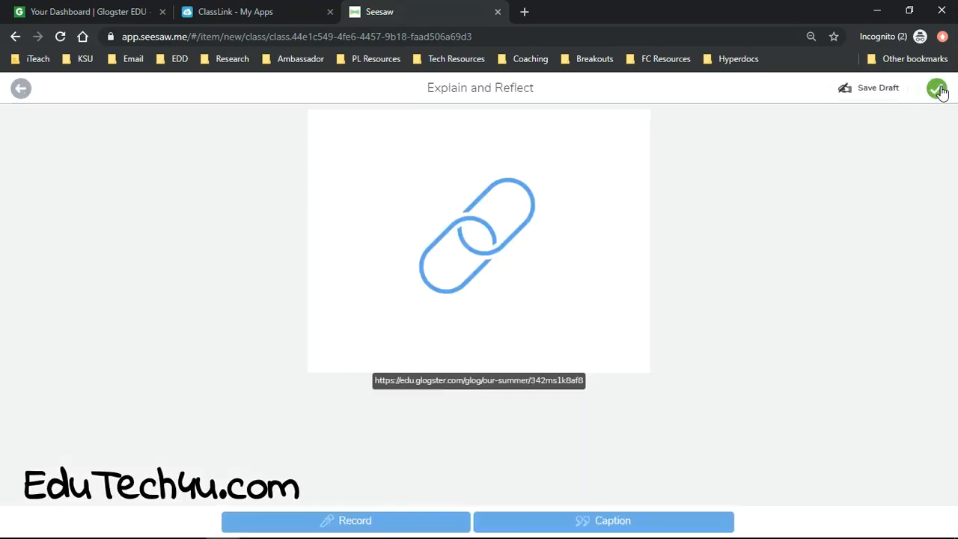
left_click(939, 89)
left_click(939, 90)
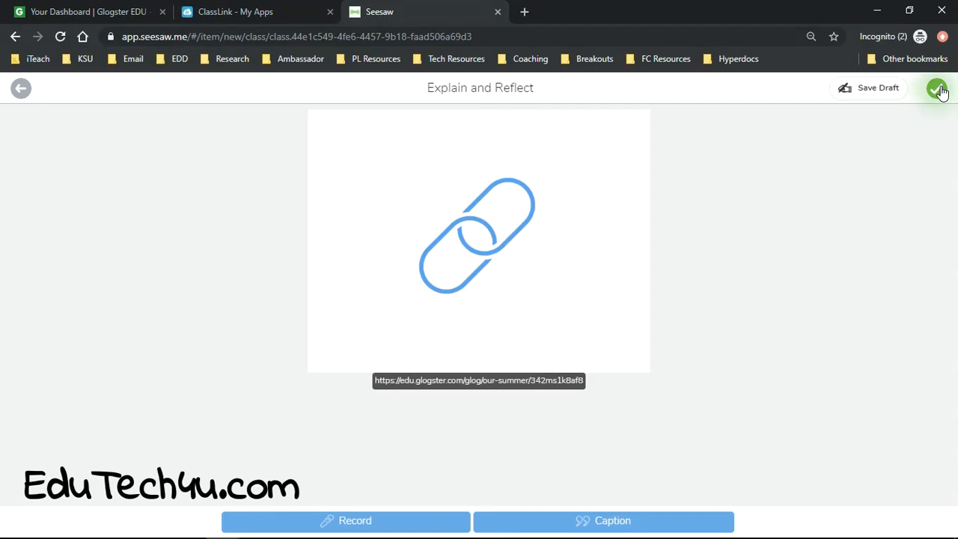
left_click(939, 89)
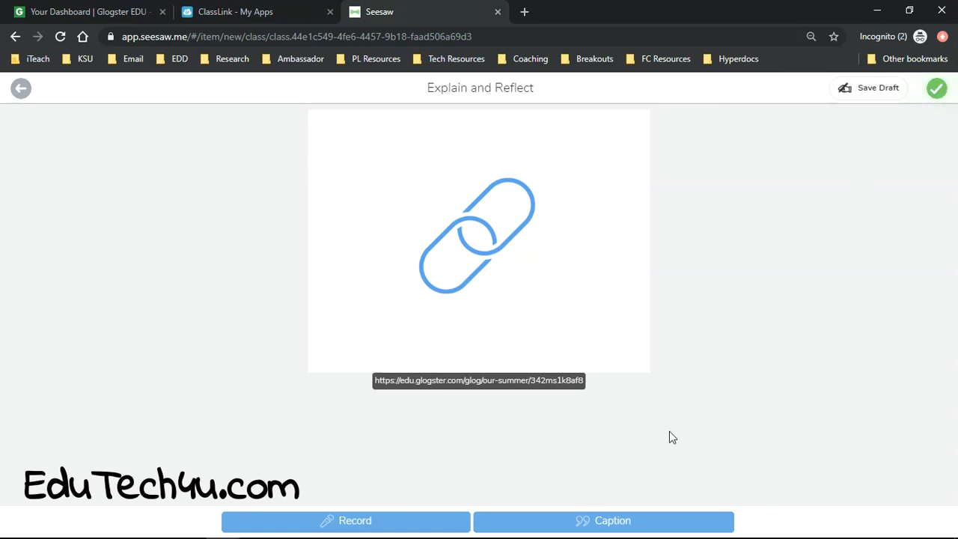
Step: Caption the link 'Science Project Glog' and post it to the journal
left_click(592, 520)
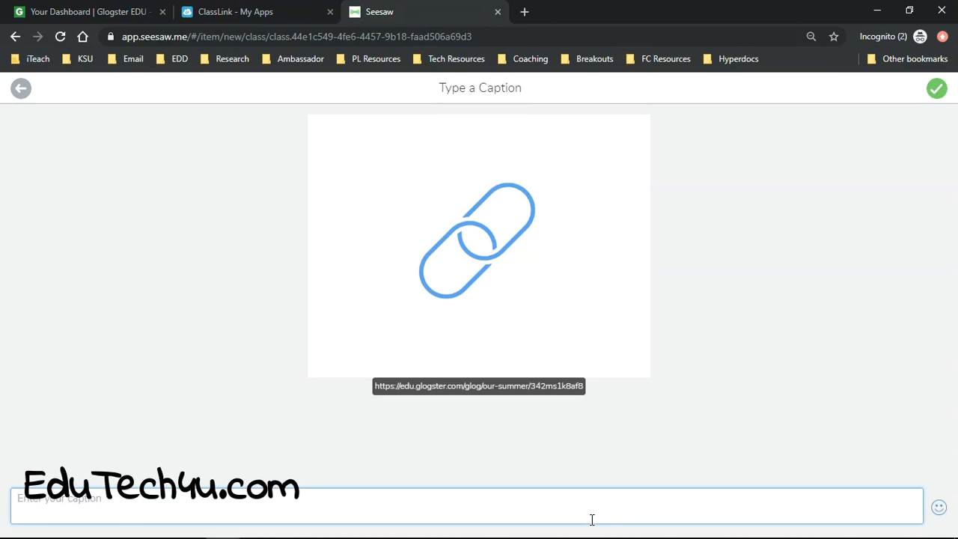
type("Science Project Glog")
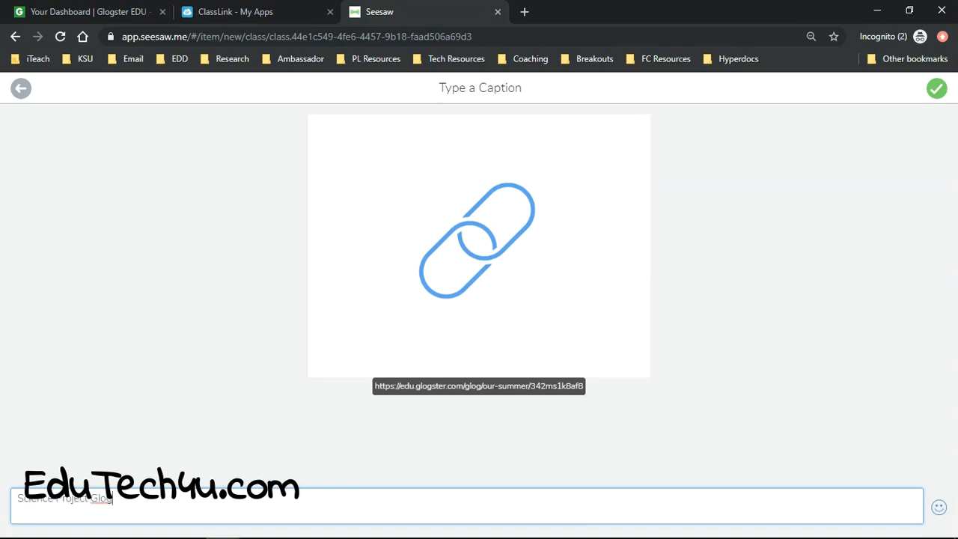
left_click(937, 89)
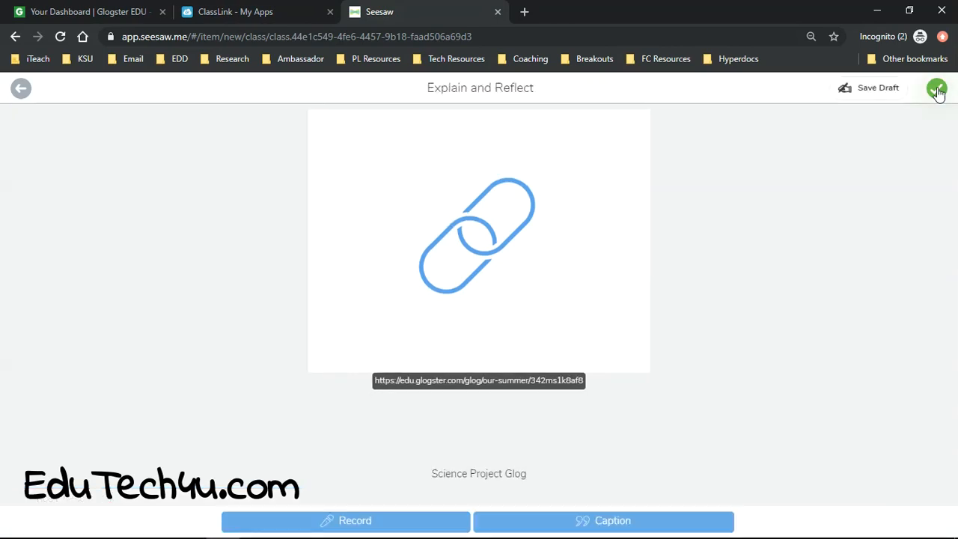
left_click(937, 89)
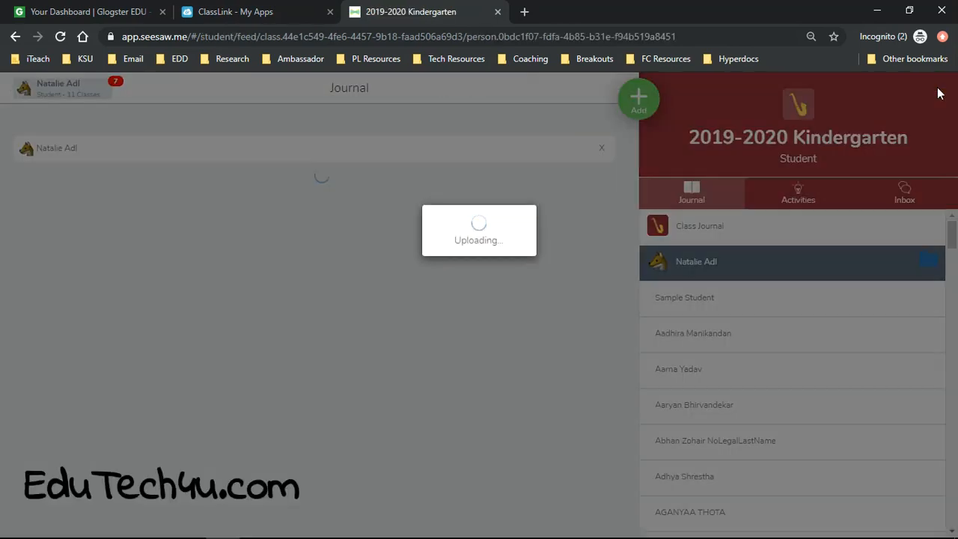